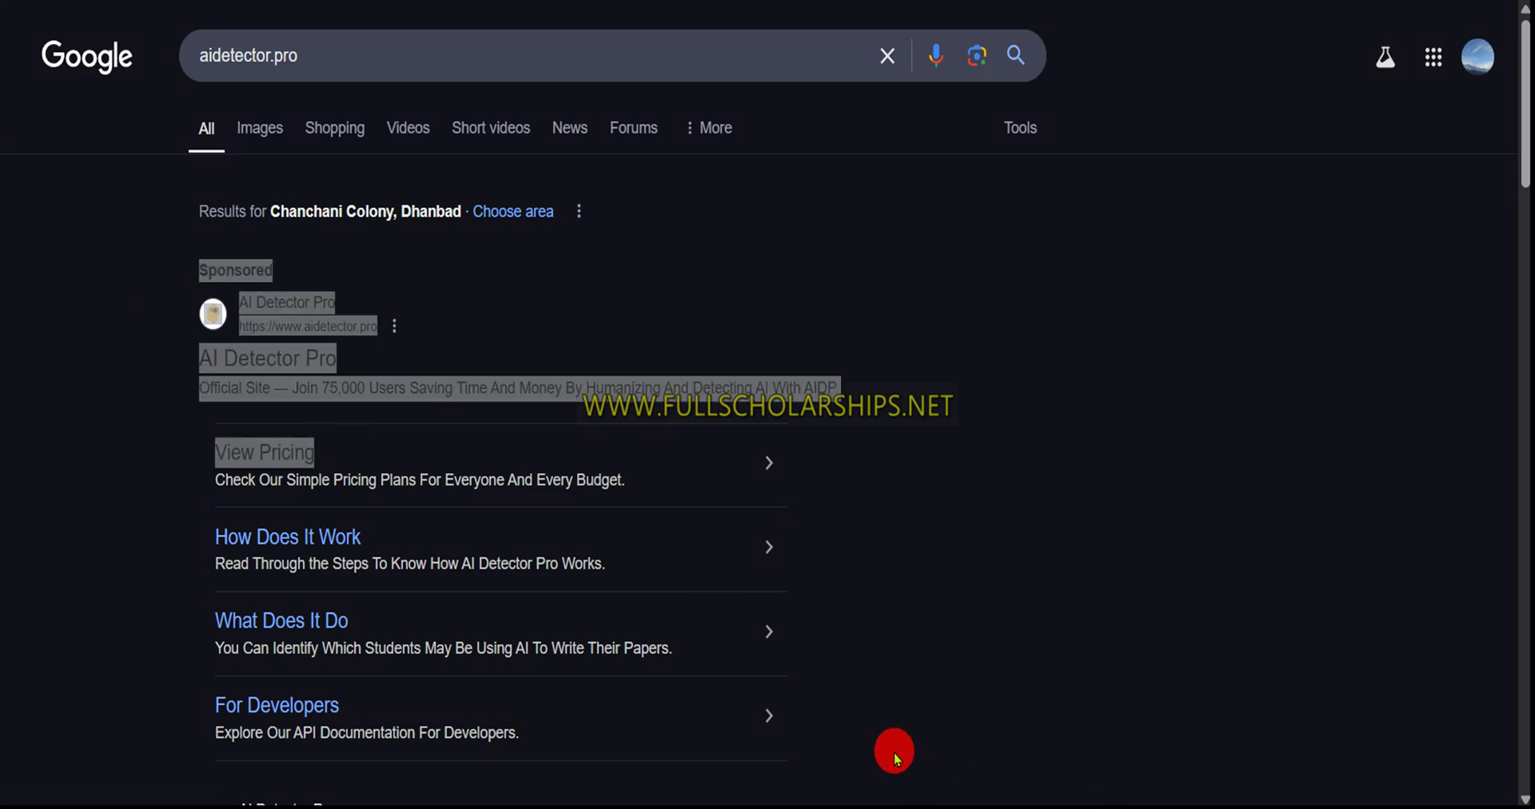
{"action": "mouse_move", "coordinate": [137, 216]}
{"action": "left_mouse_down"}
{"action": "mouse_move", "coordinate": [220, 354]}
{"action": "mouse_move", "coordinate": [284, 406]}
{"action": "left_mouse_up"}
{"action": "mouse_move", "coordinate": [374, 451]}
{"action": "left_mouse_down"}
{"action": "mouse_move", "coordinate": [669, 604]}
{"action": "mouse_move", "coordinate": [877, 637]}
{"action": "left_mouse_up"}
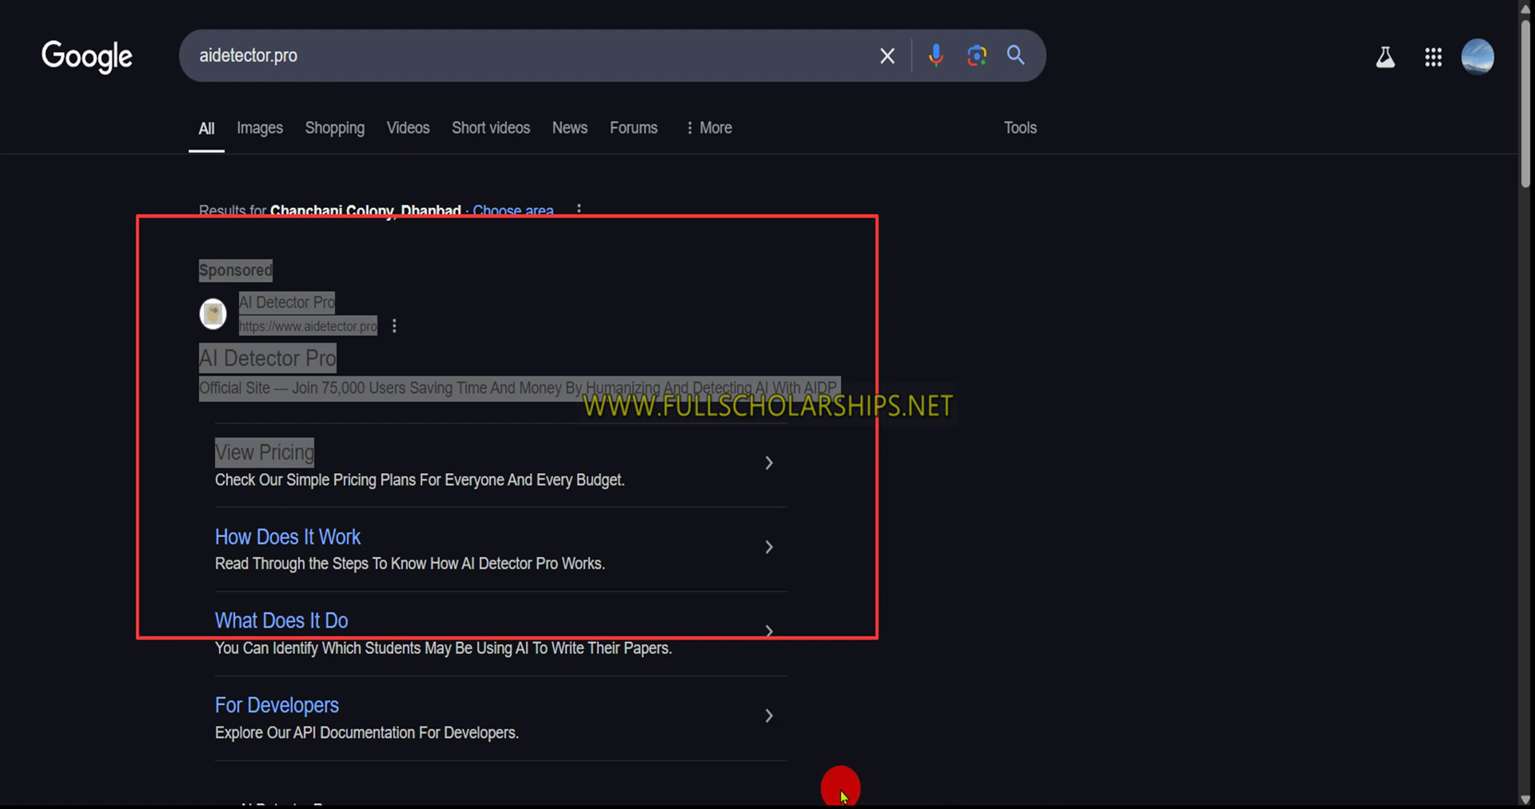
{"action": "scroll", "coordinate": [849, 463], "scroll_direction": "down", "scroll_amount": 3}
{"action": "scroll", "coordinate": [849, 462], "scroll_direction": "up", "scroll_amount": 3}
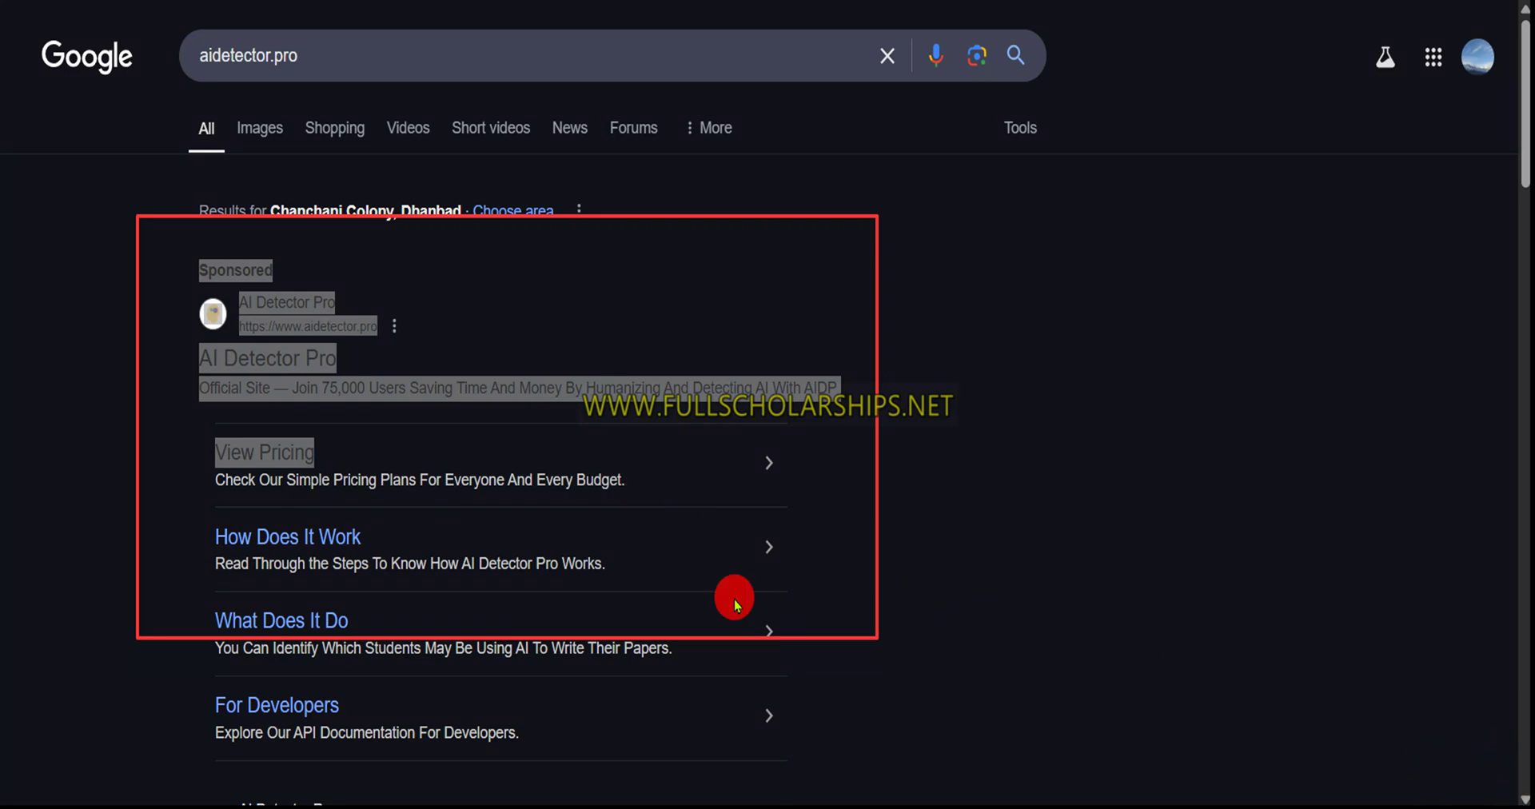
- Open the AI Detector Pro site from the search results and start the free registration
{"action": "left_click", "coordinate": [229, 214]}
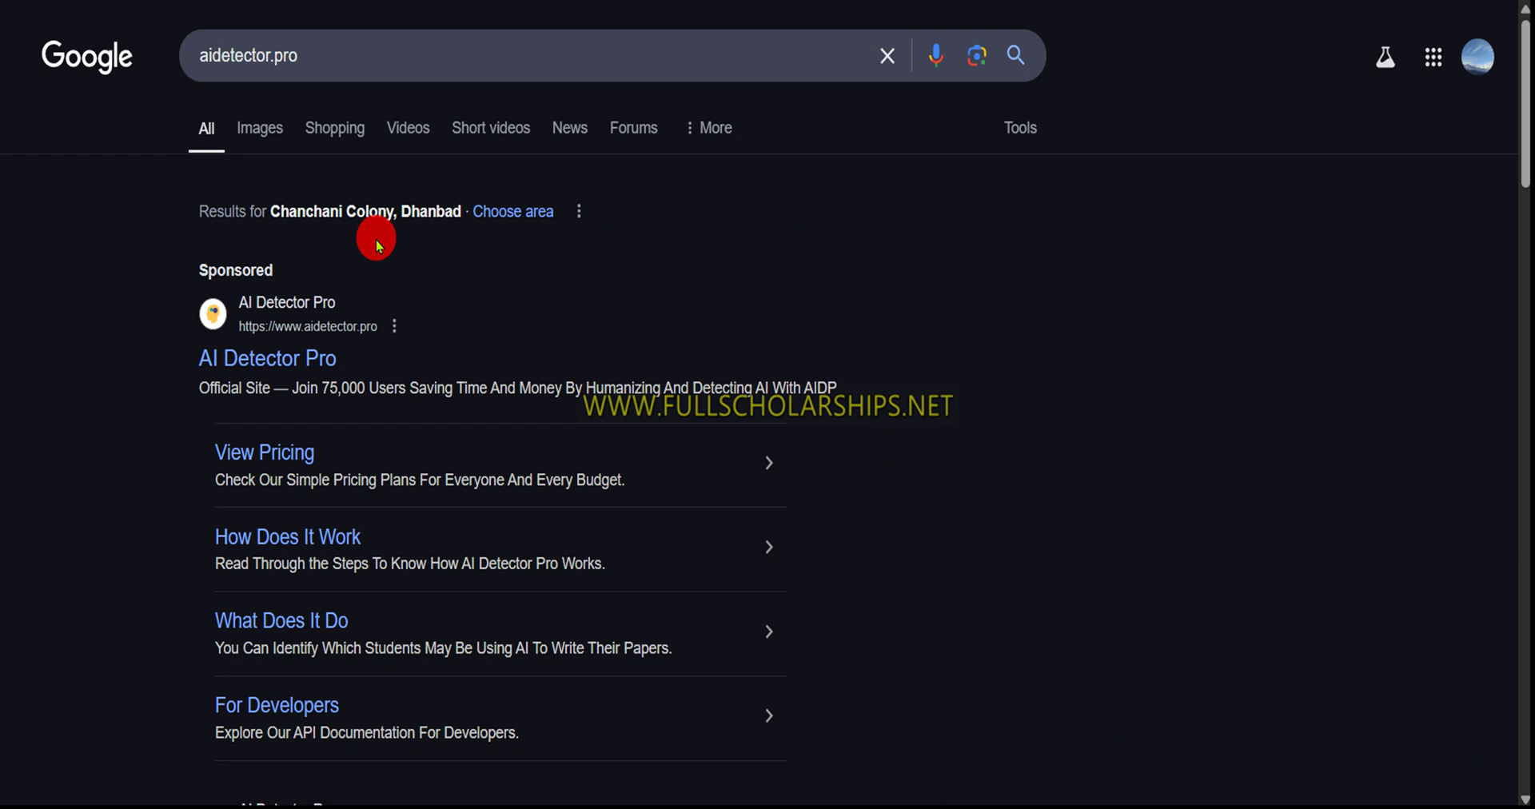
{"action": "left_click", "coordinate": [313, 363]}
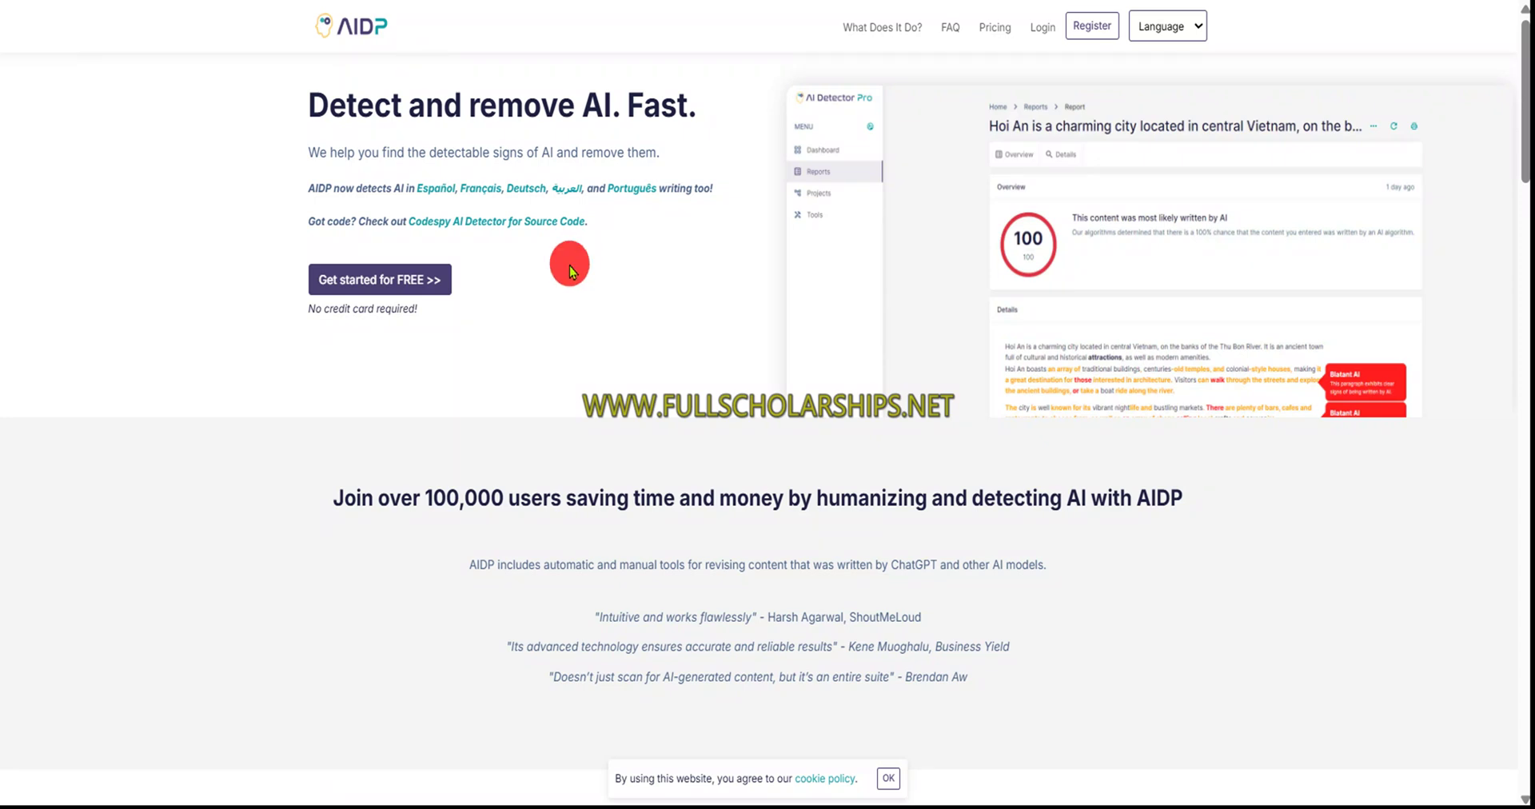
{"action": "left_click", "coordinate": [422, 281]}
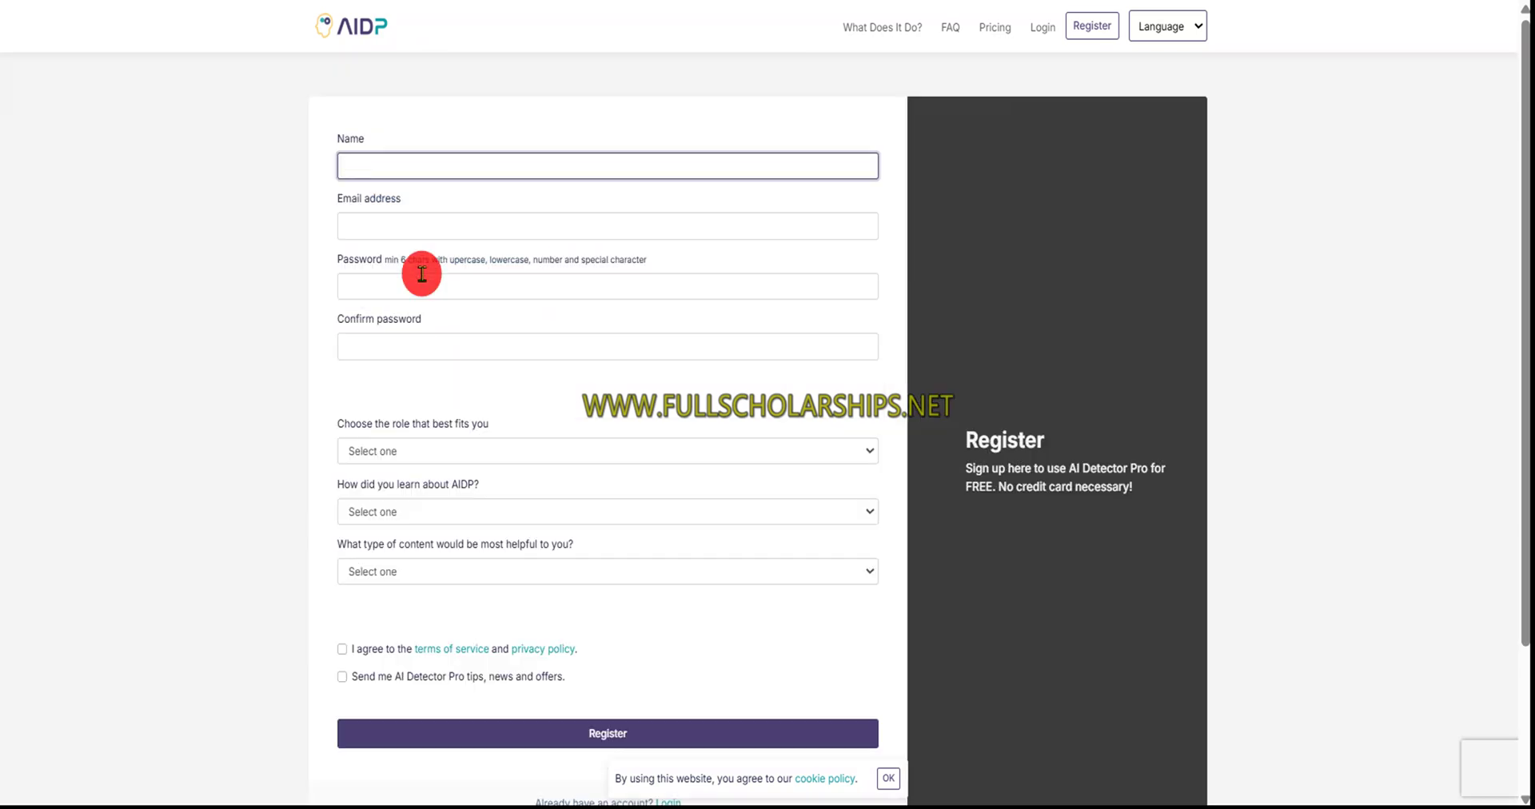
- Enter TEST as the name in the registration form, using the saved suggestion
{"action": "left_click", "coordinate": [370, 162]}
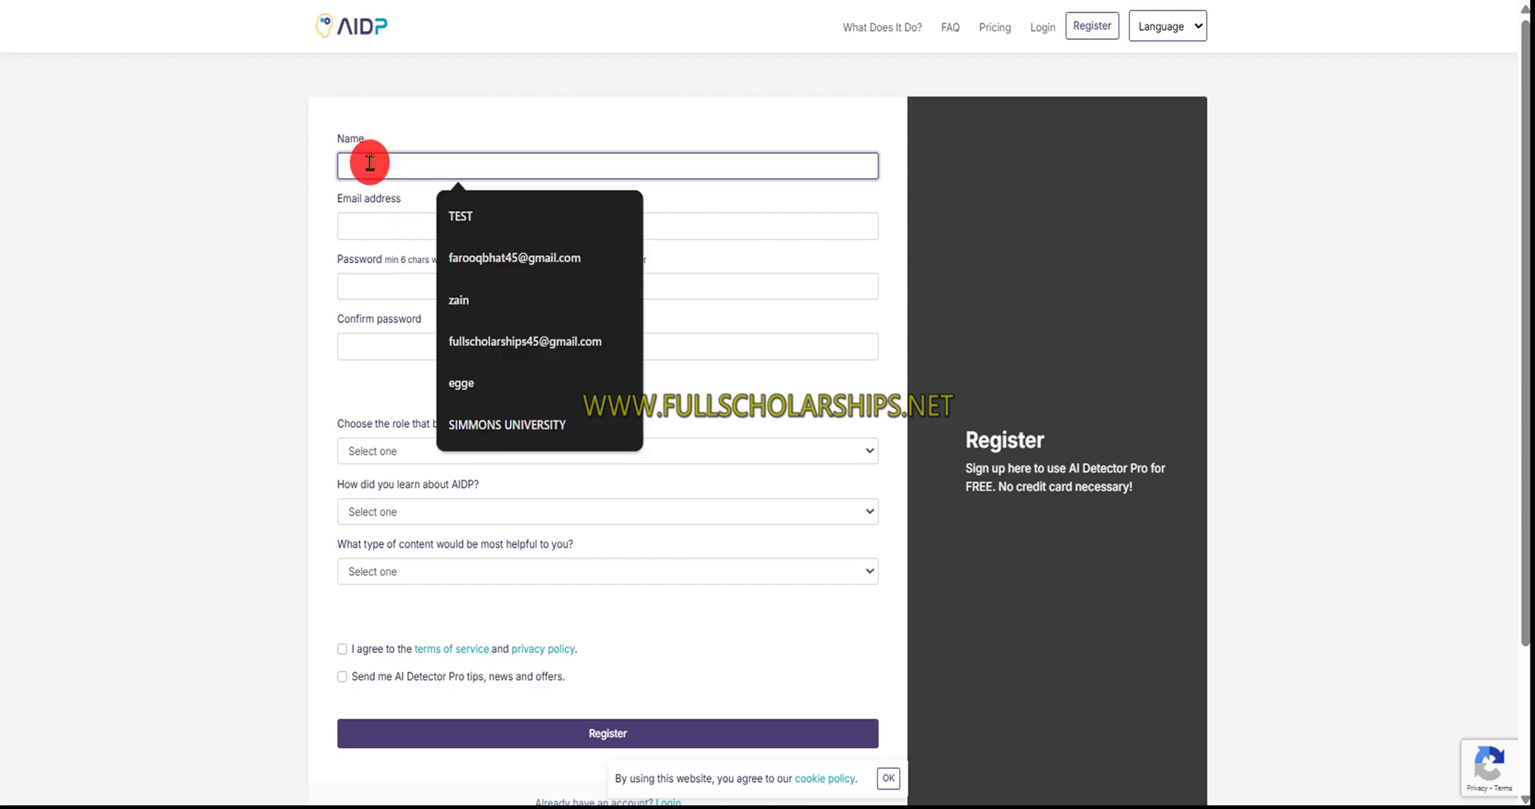
{"action": "left_click", "coordinate": [648, 94]}
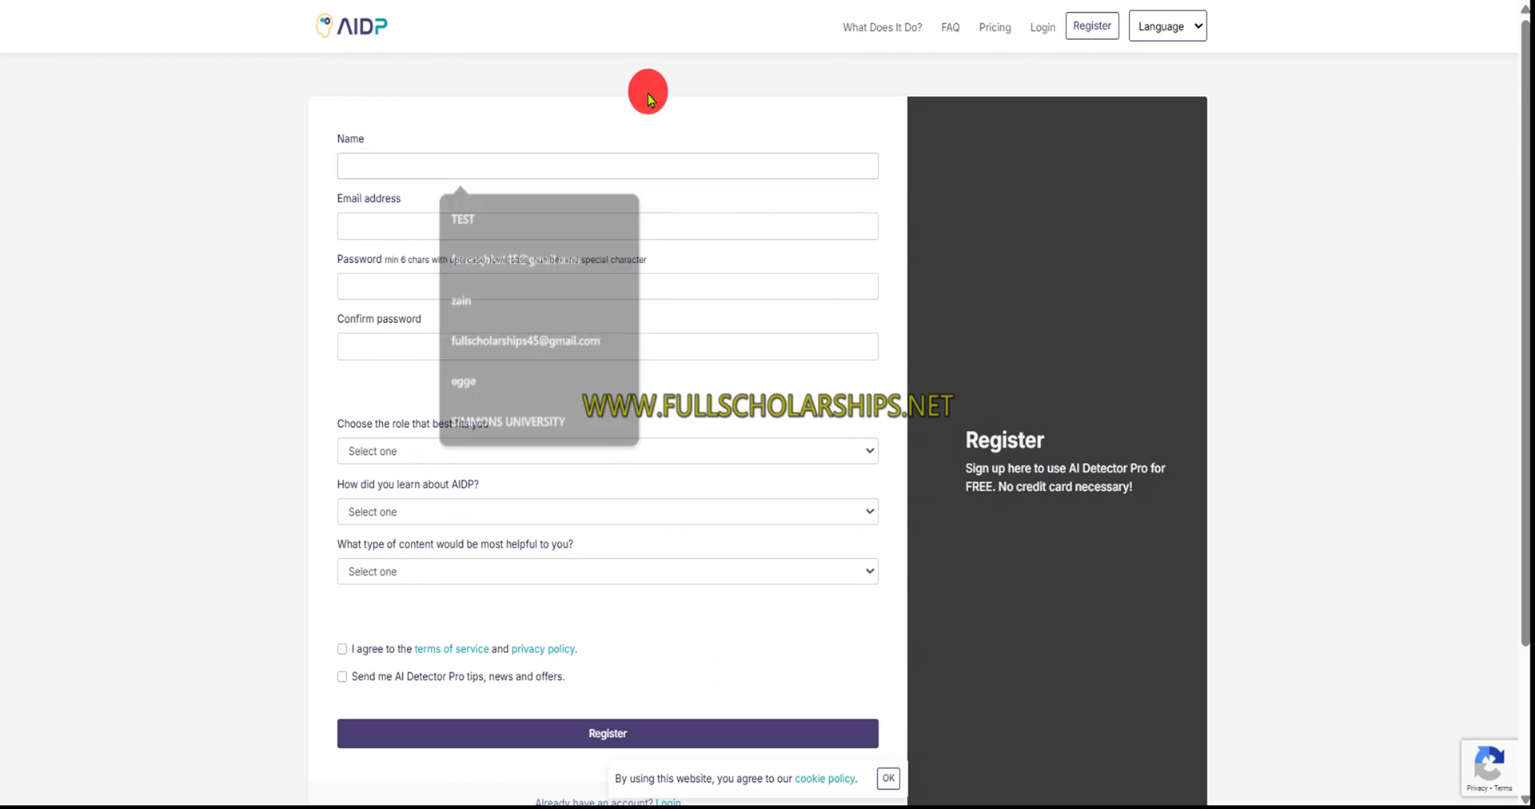
{"action": "key", "text": "Tab"}
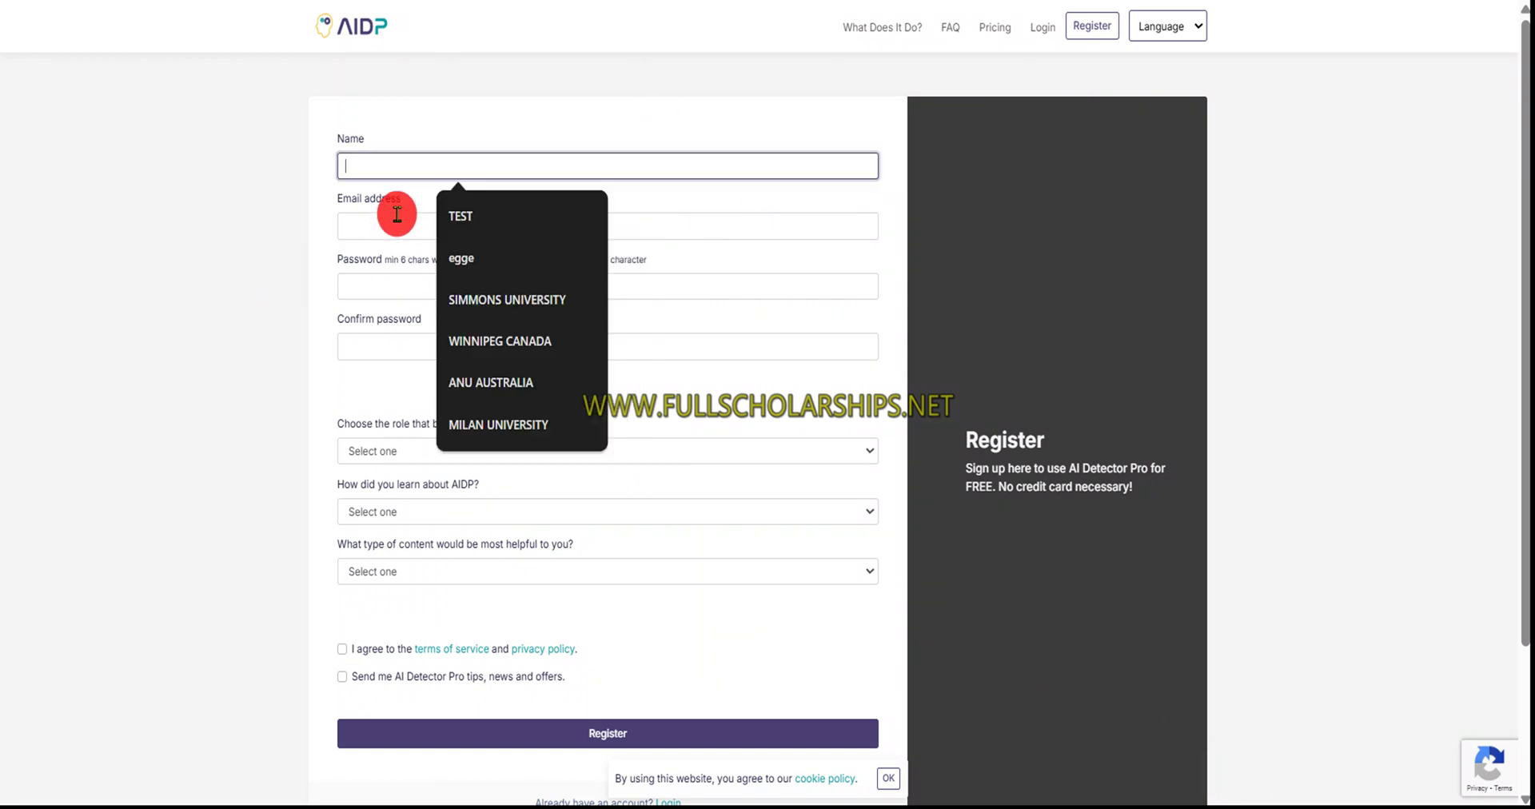
{"action": "left_click", "coordinate": [472, 223]}
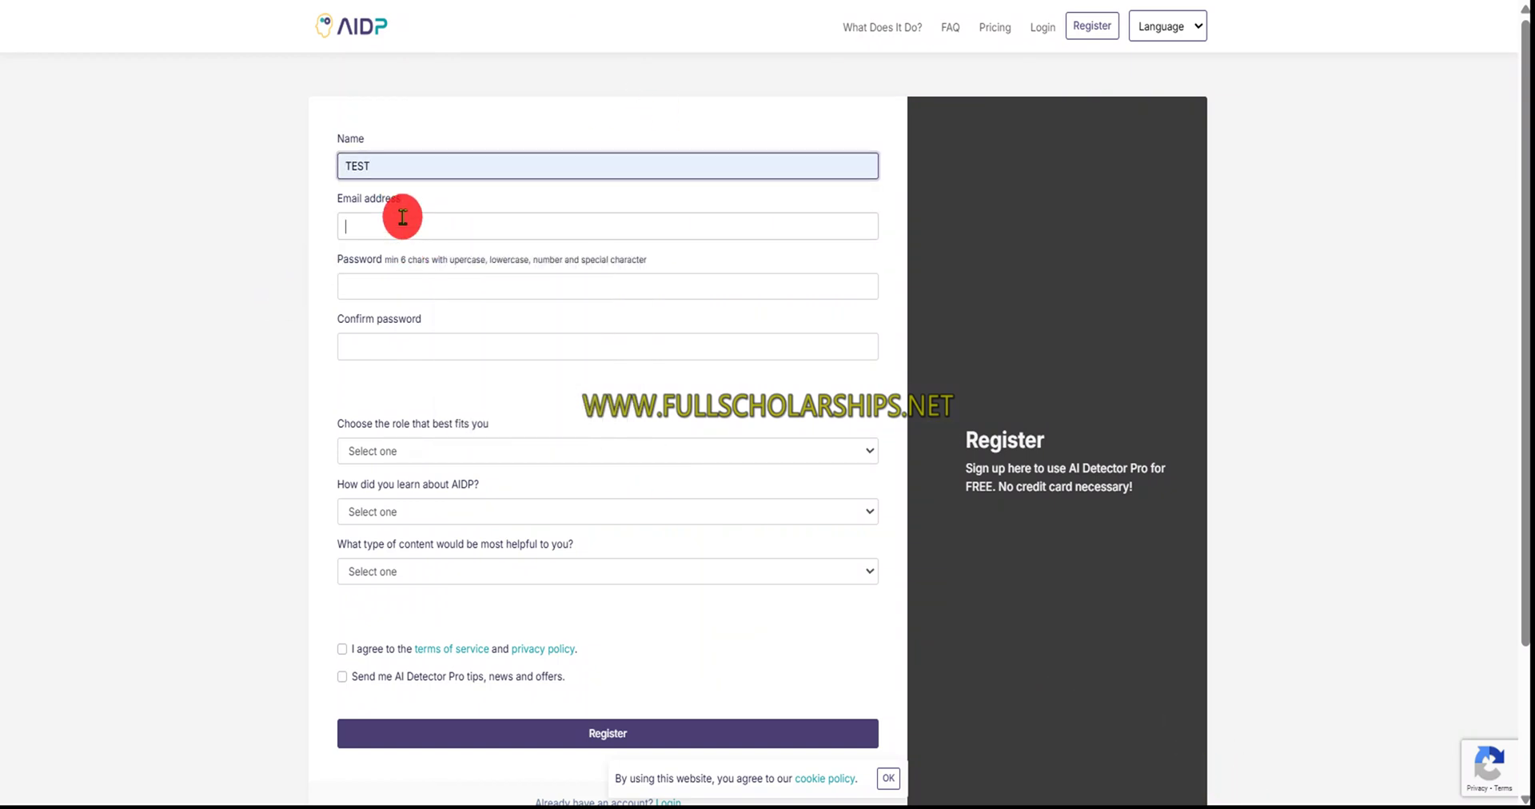
- Fill in the saved e-mail address and account password in the registration form, authorizing the autofill with the Windows Security PIN
{"action": "left_click", "coordinate": [404, 226]}
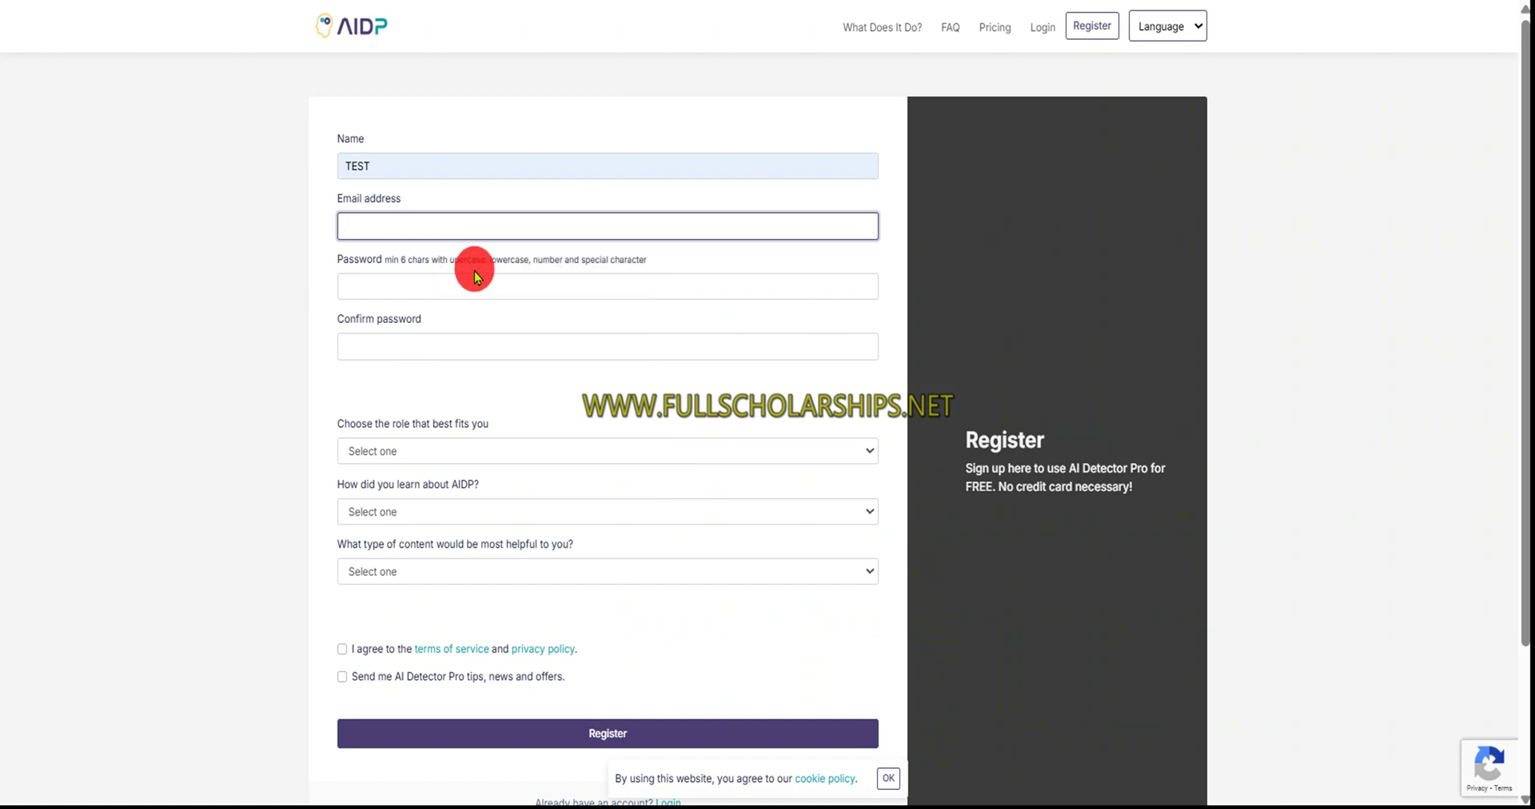
{"action": "left_click", "coordinate": [430, 294]}
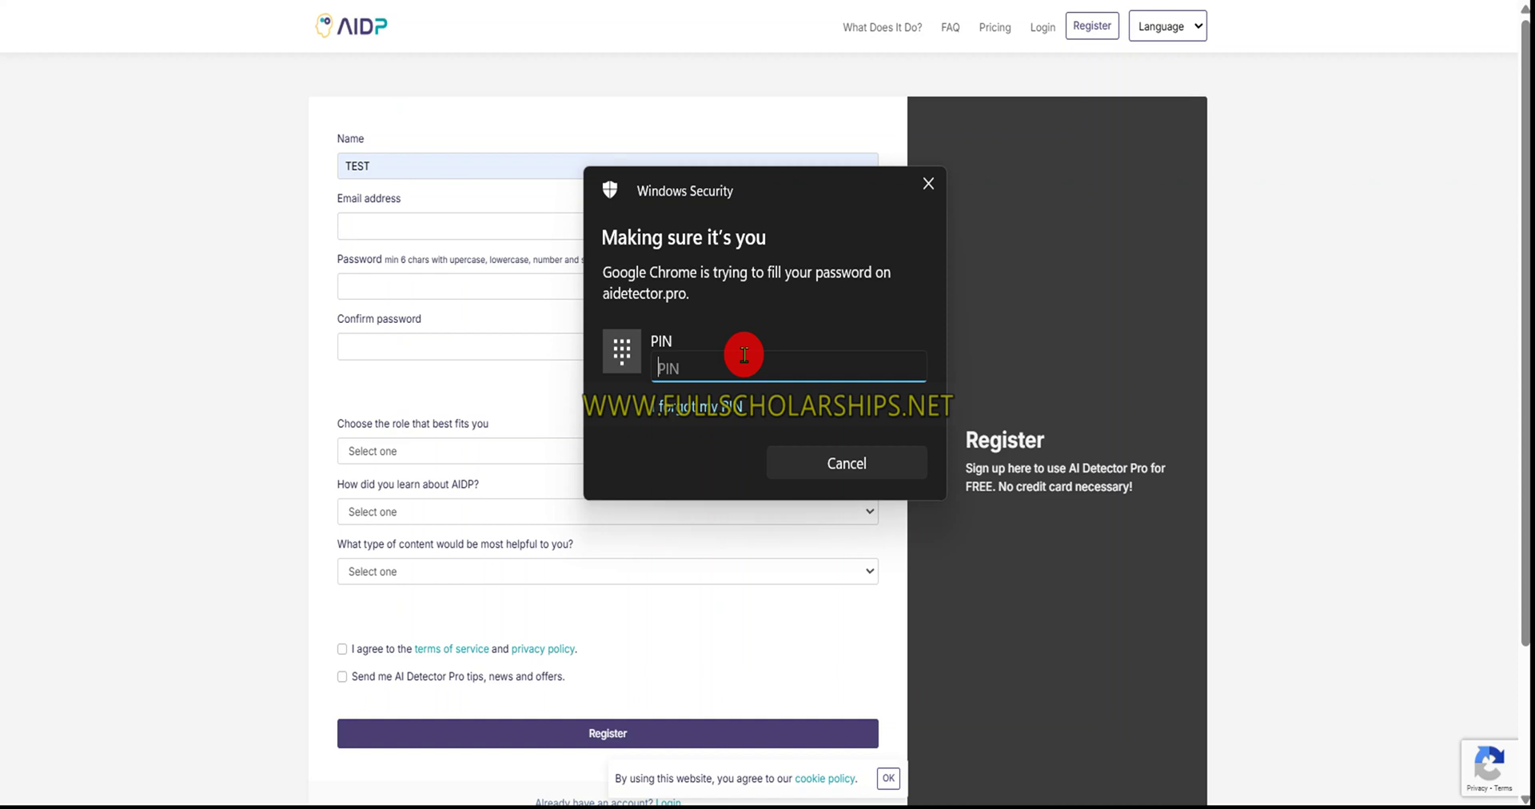
{"action": "type", "text": "••••"}
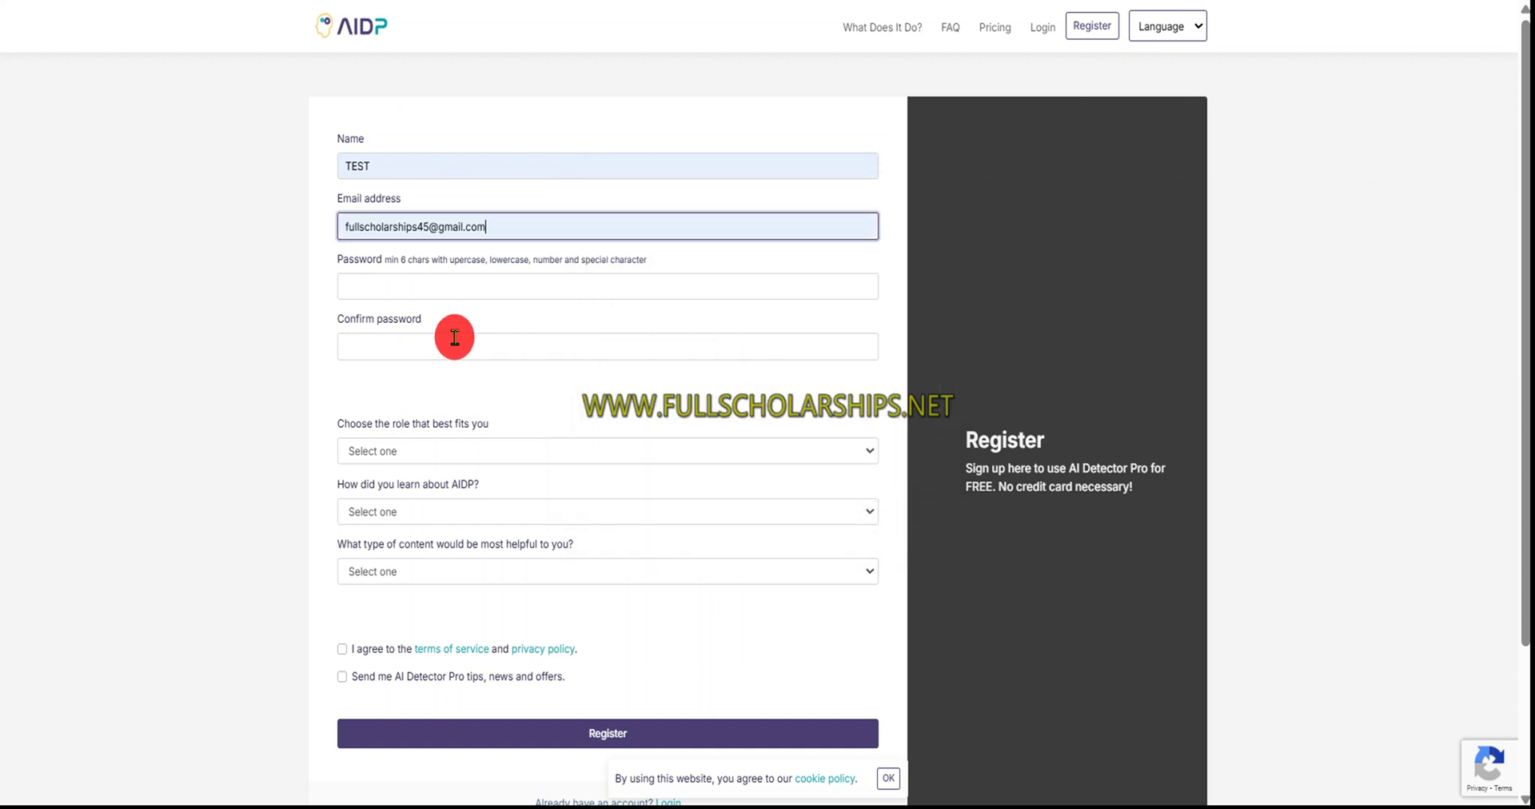
{"action": "left_click", "coordinate": [457, 295]}
{"action": "left_click", "coordinate": [507, 344]}
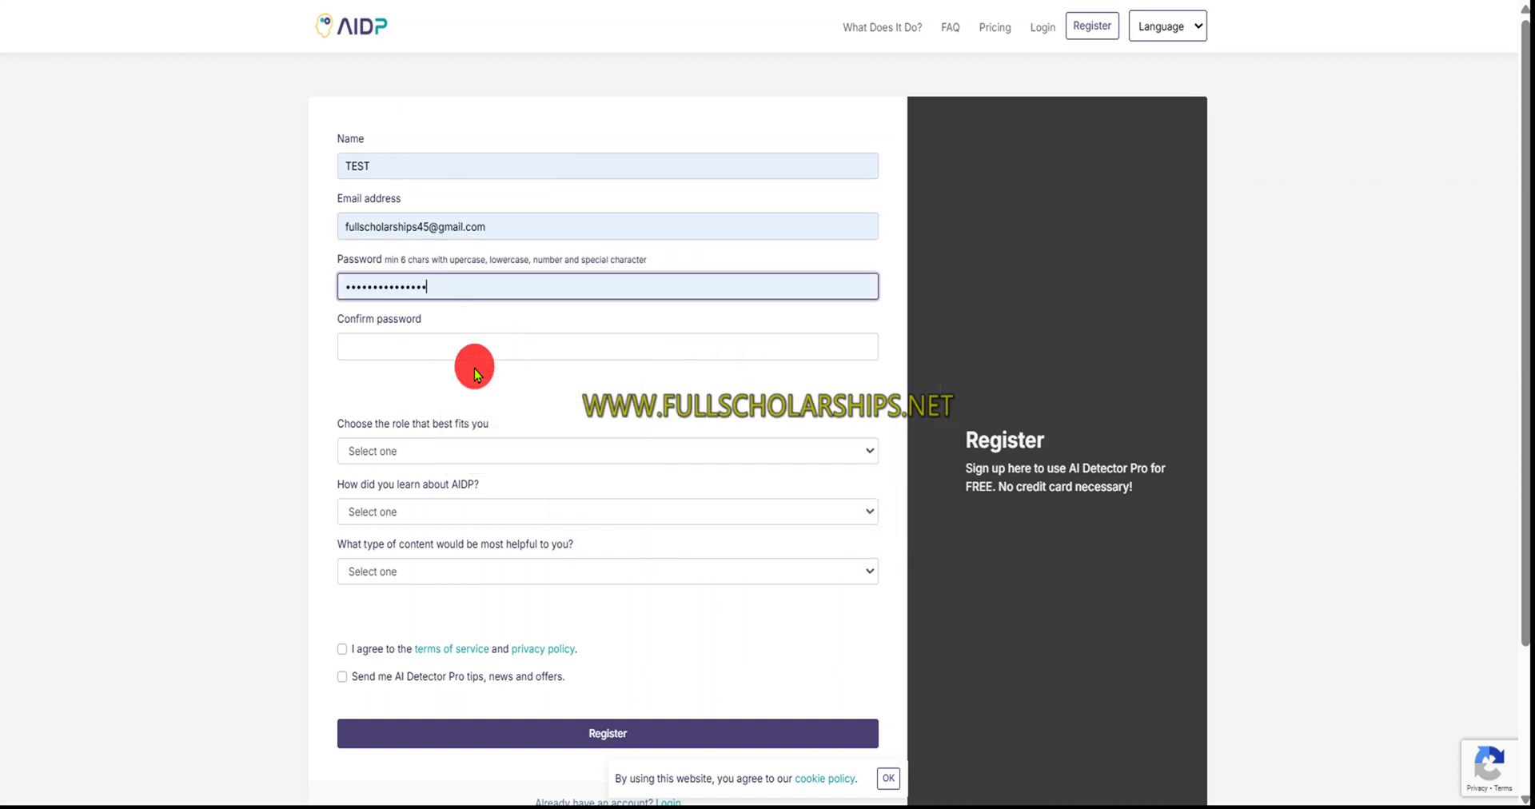
{"action": "left_click", "coordinate": [445, 345]}
- Set the role to Student, the referral source to Youtube and the helpful content type to Tips on using AI in my field
{"action": "left_click", "coordinate": [406, 450]}
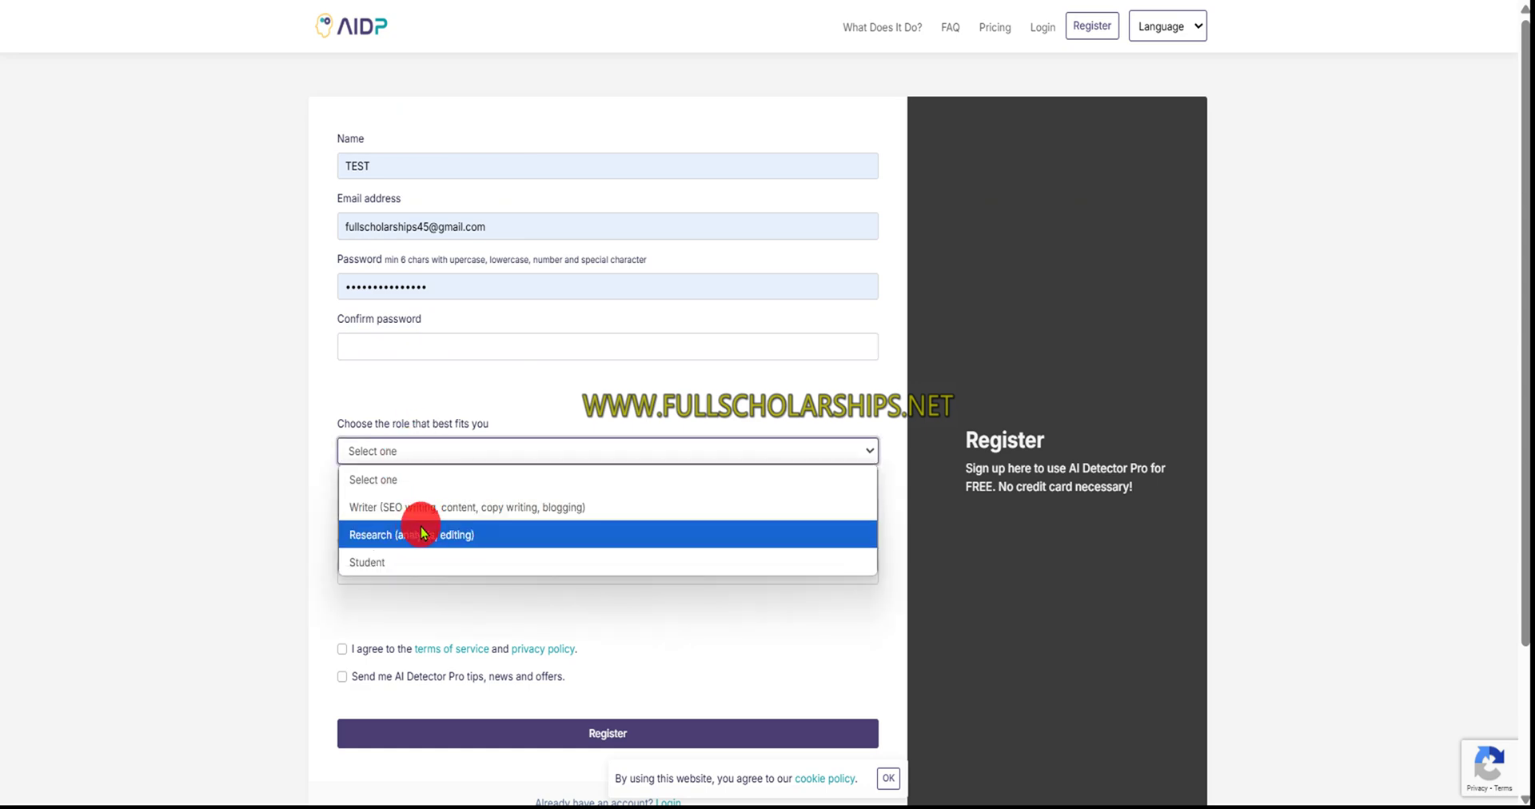
{"action": "left_click", "coordinate": [398, 561]}
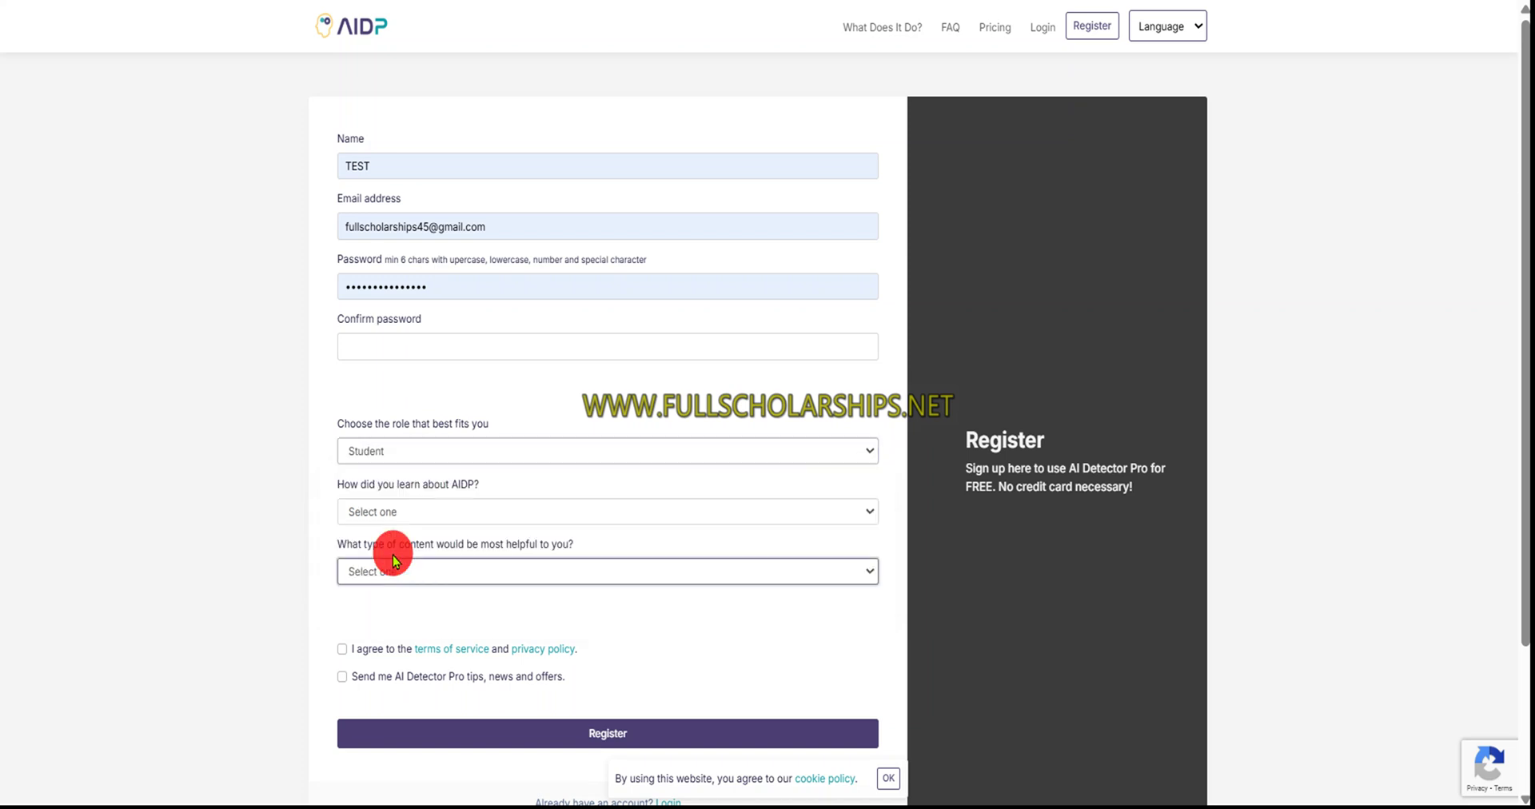
{"action": "left_click", "coordinate": [394, 512]}
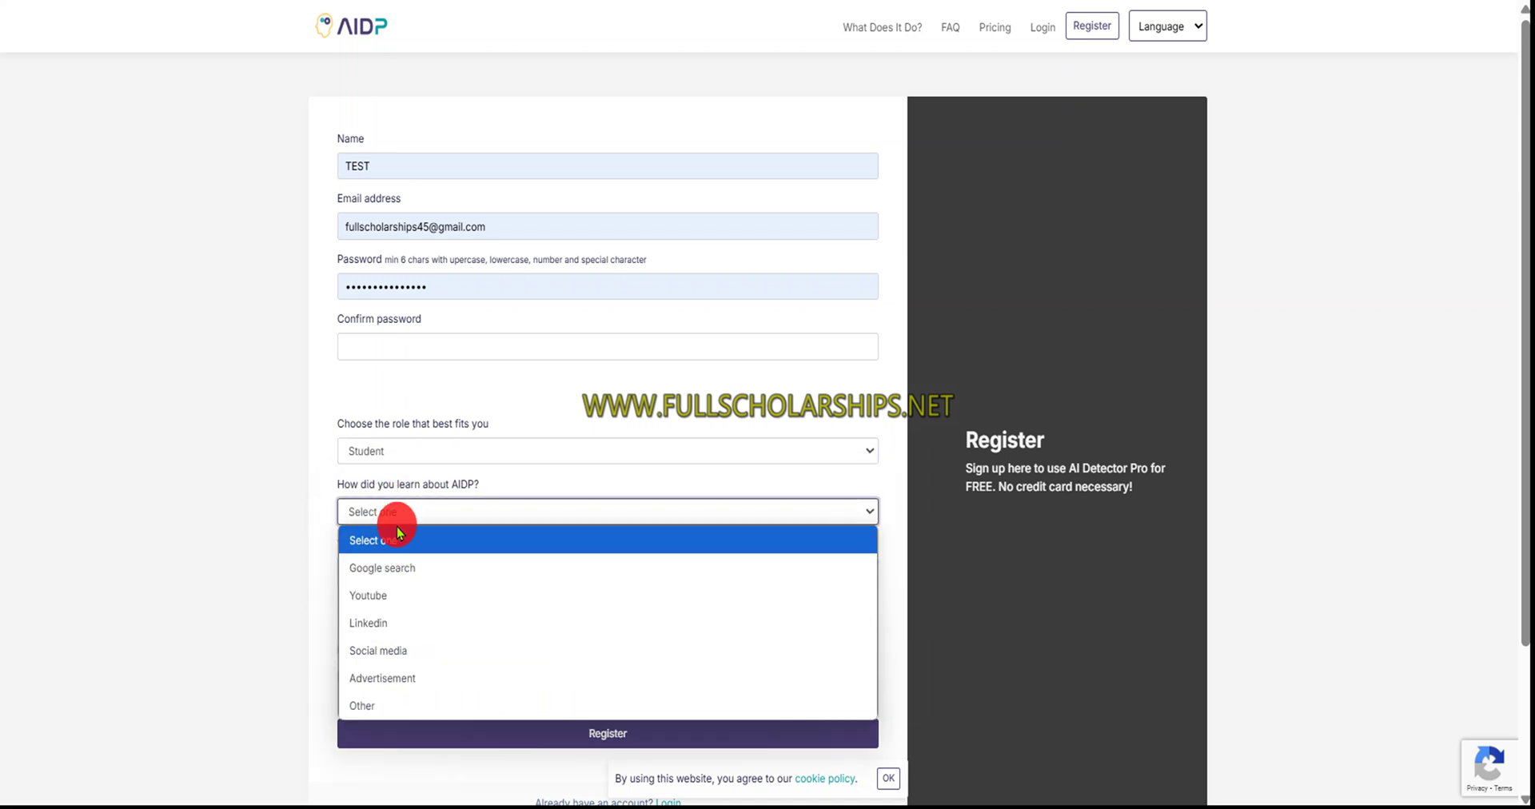
{"action": "left_click", "coordinate": [415, 590]}
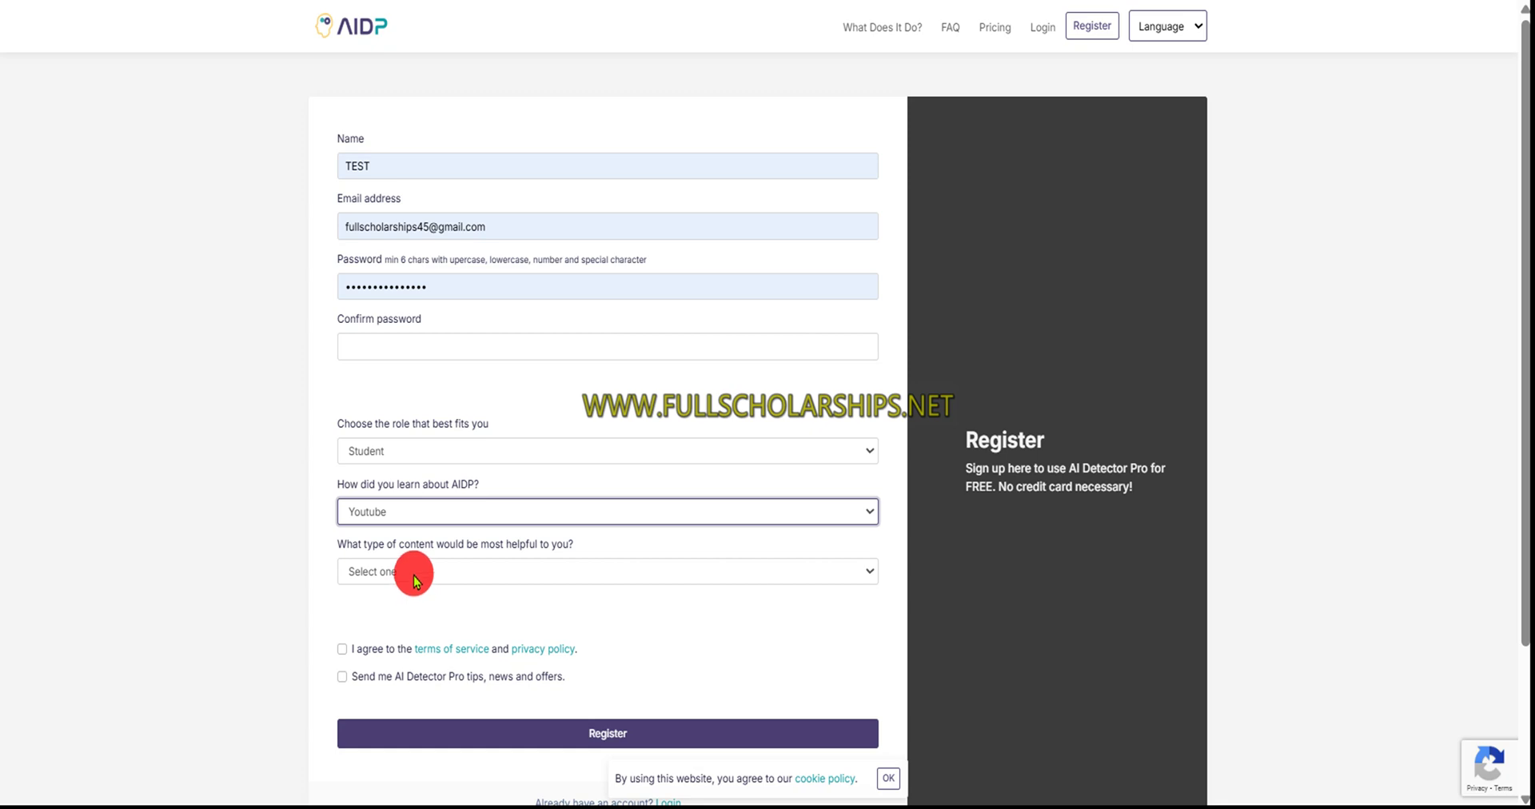
{"action": "left_click", "coordinate": [413, 562]}
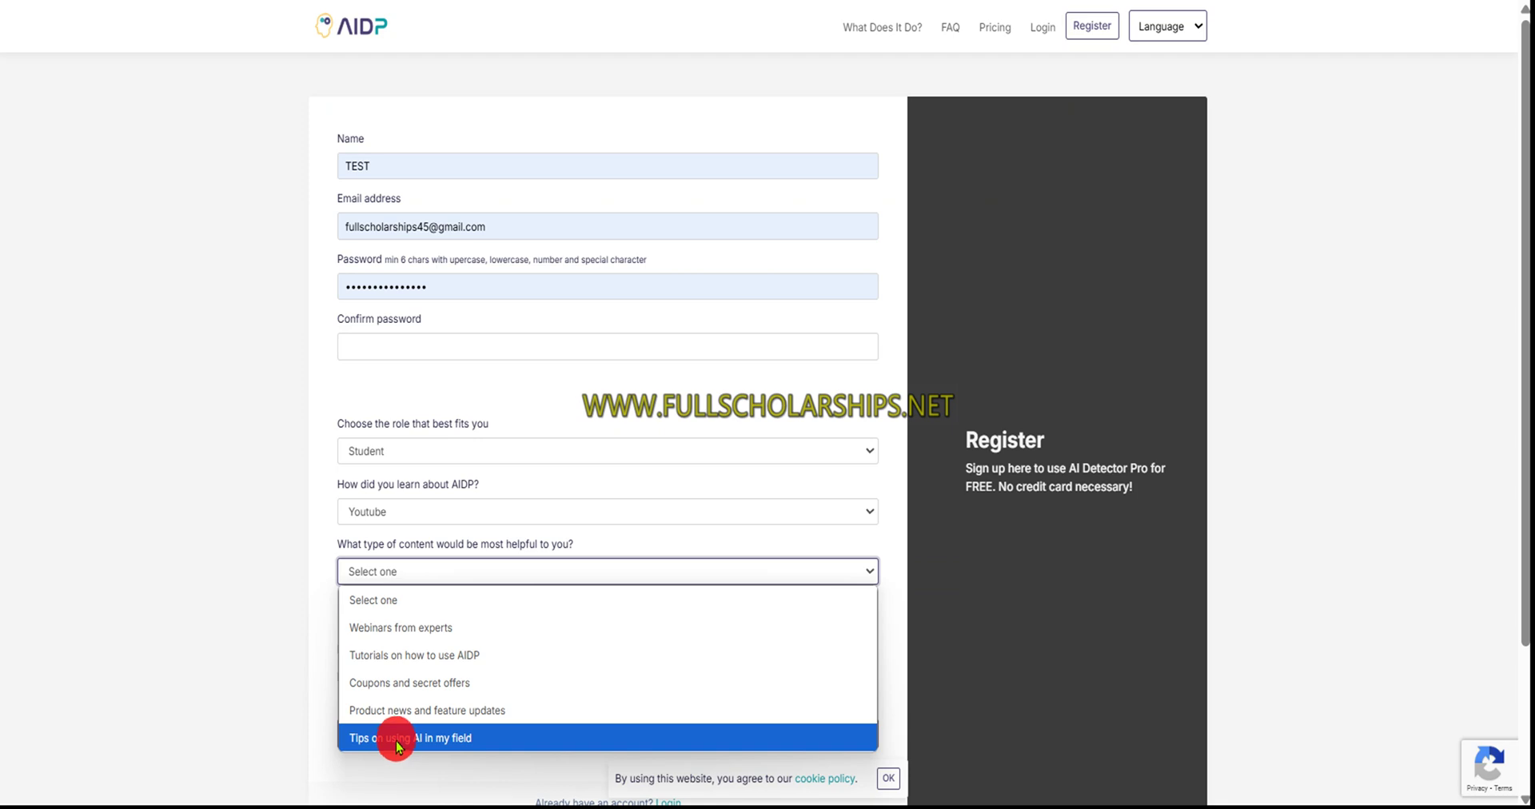
{"action": "left_click", "coordinate": [368, 740]}
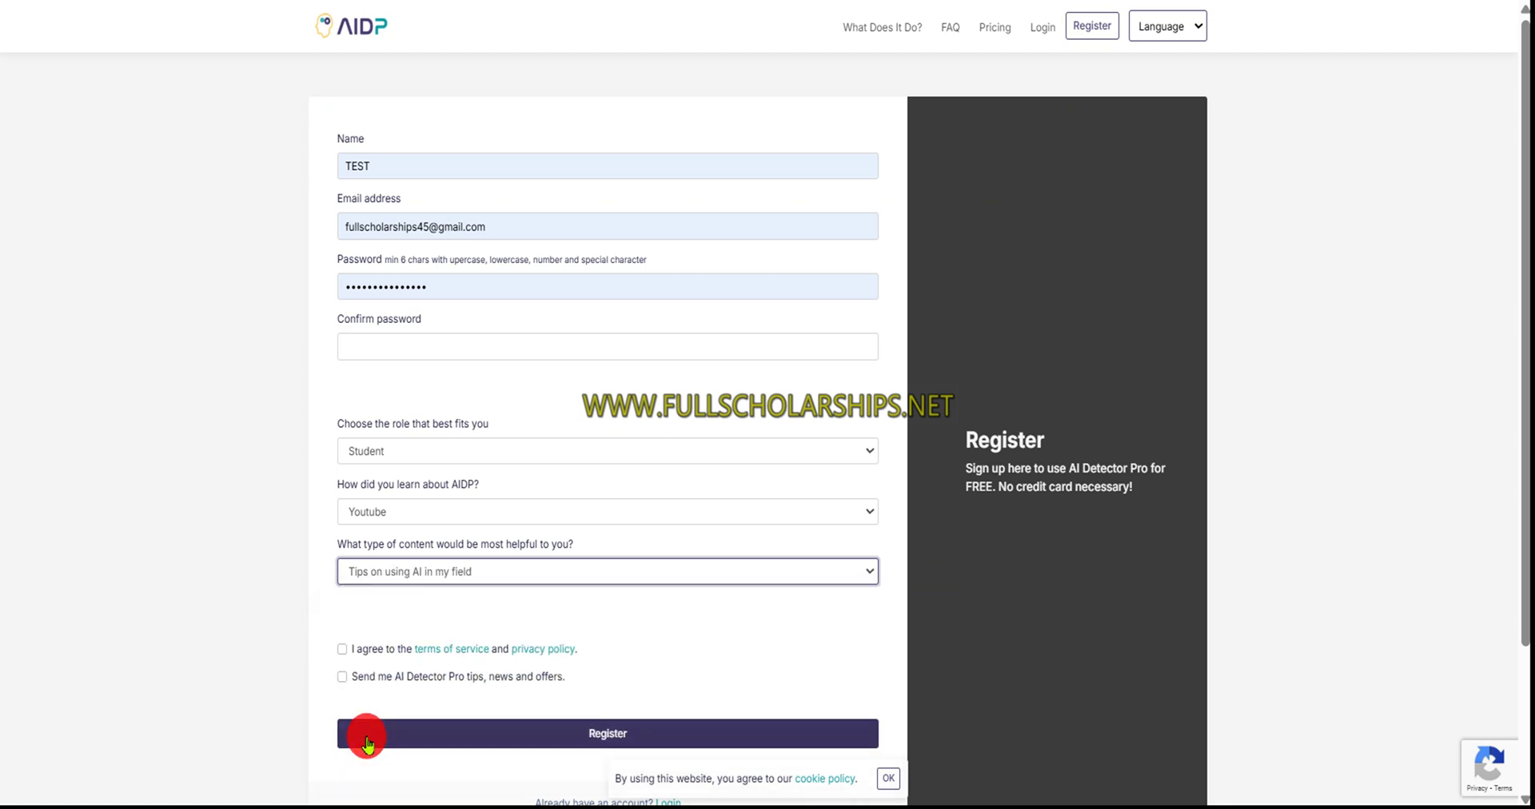
- Agree to the terms of service, opt in to tips, news and offers, and try to submit the registration
{"action": "left_click", "coordinate": [344, 652]}
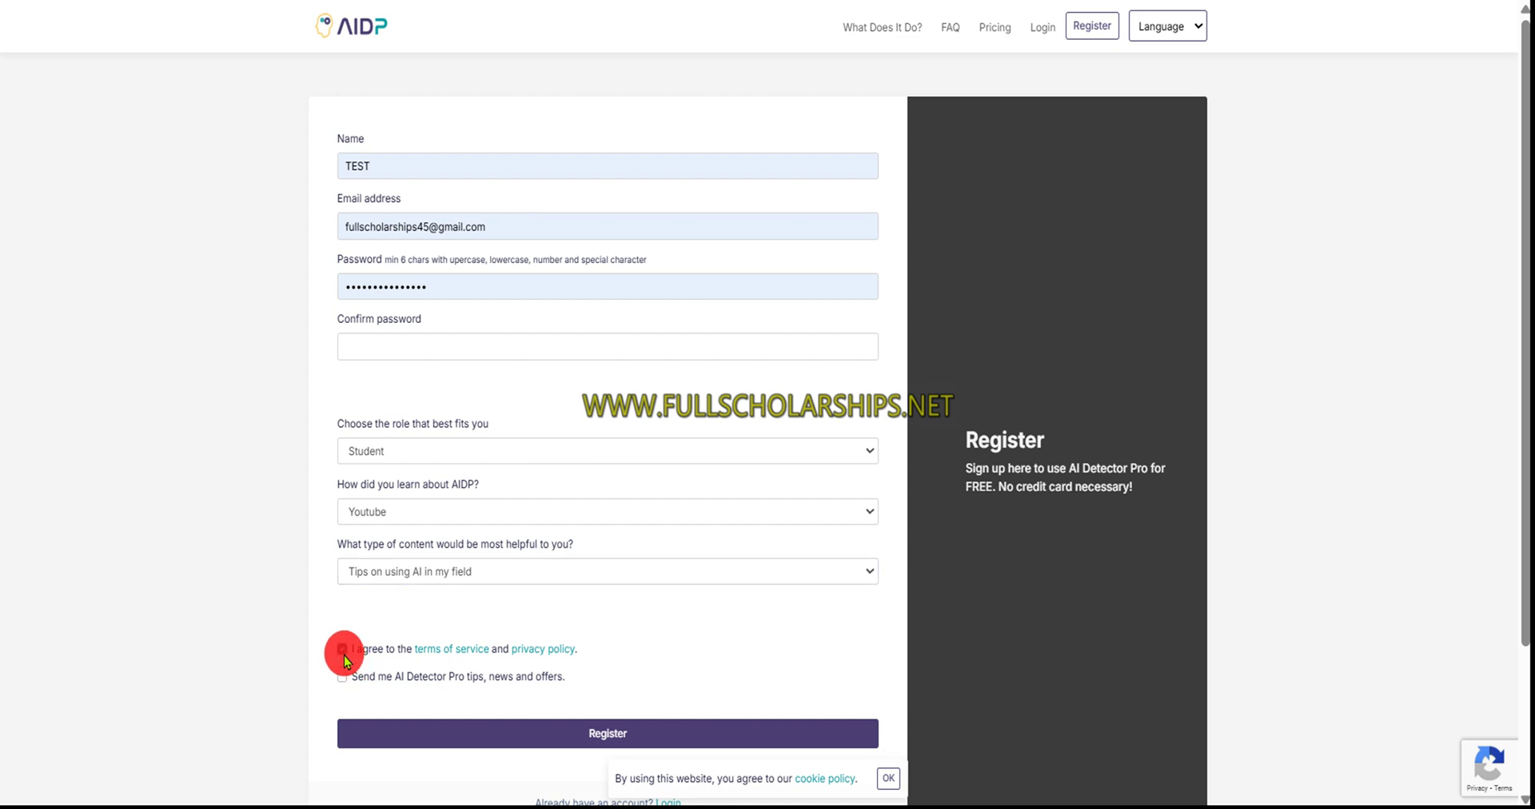
{"action": "left_click", "coordinate": [342, 676]}
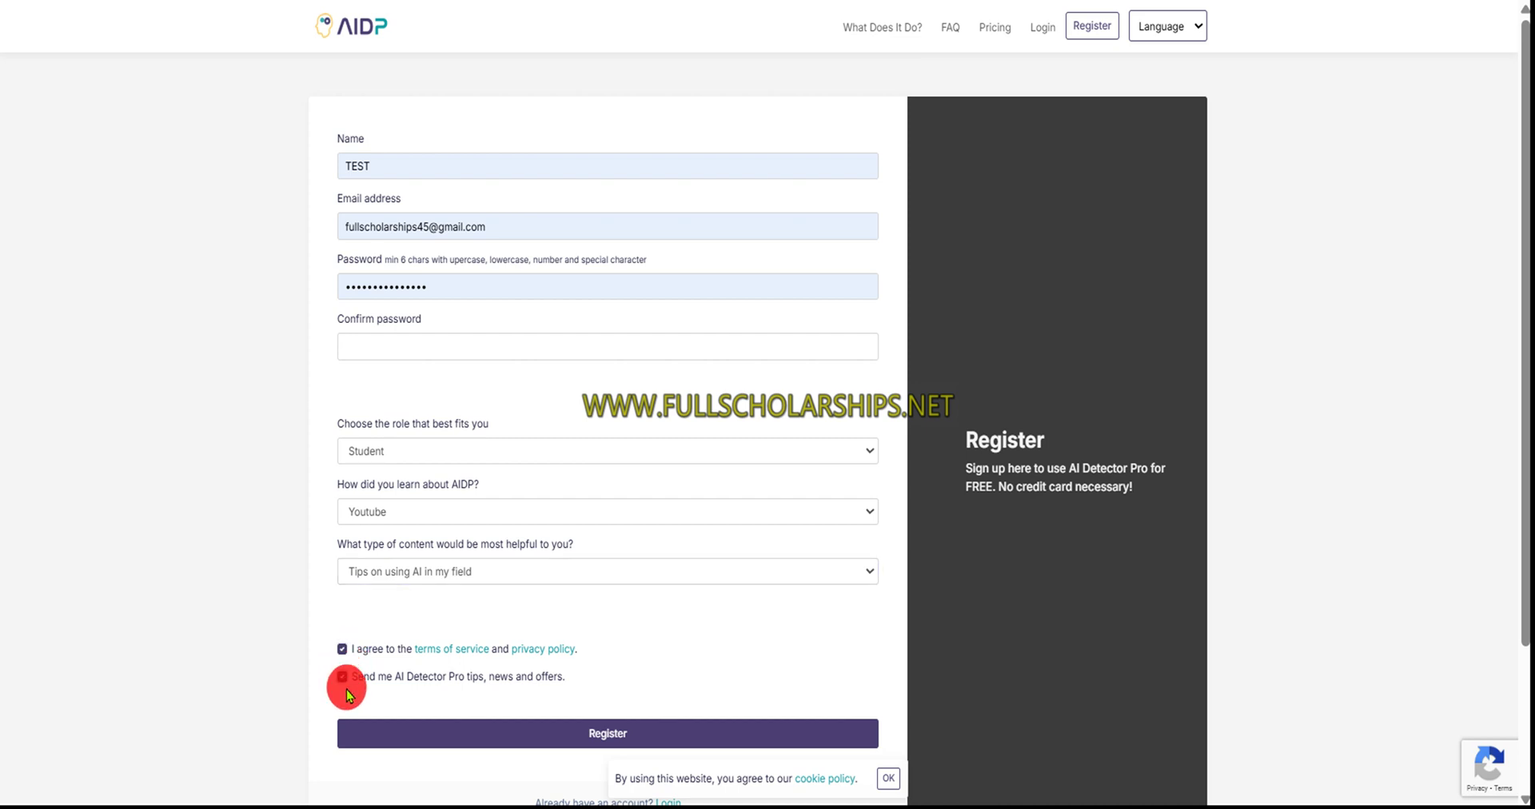
{"action": "left_click", "coordinate": [463, 731]}
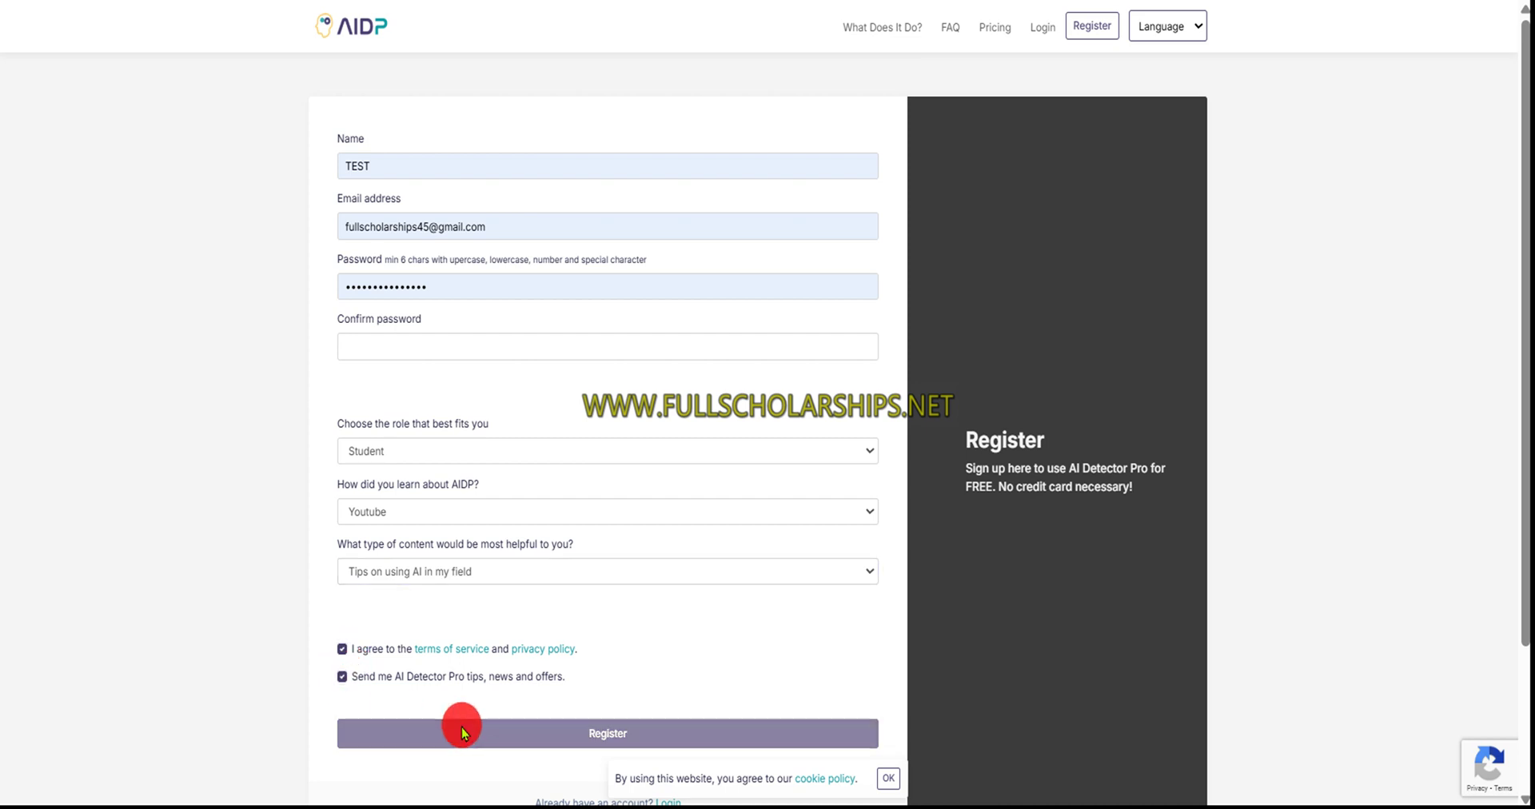
- Log in with the saved account e-mail and password, and open a new AI scan ready for text entry
{"action": "left_click", "coordinate": [1050, 30]}
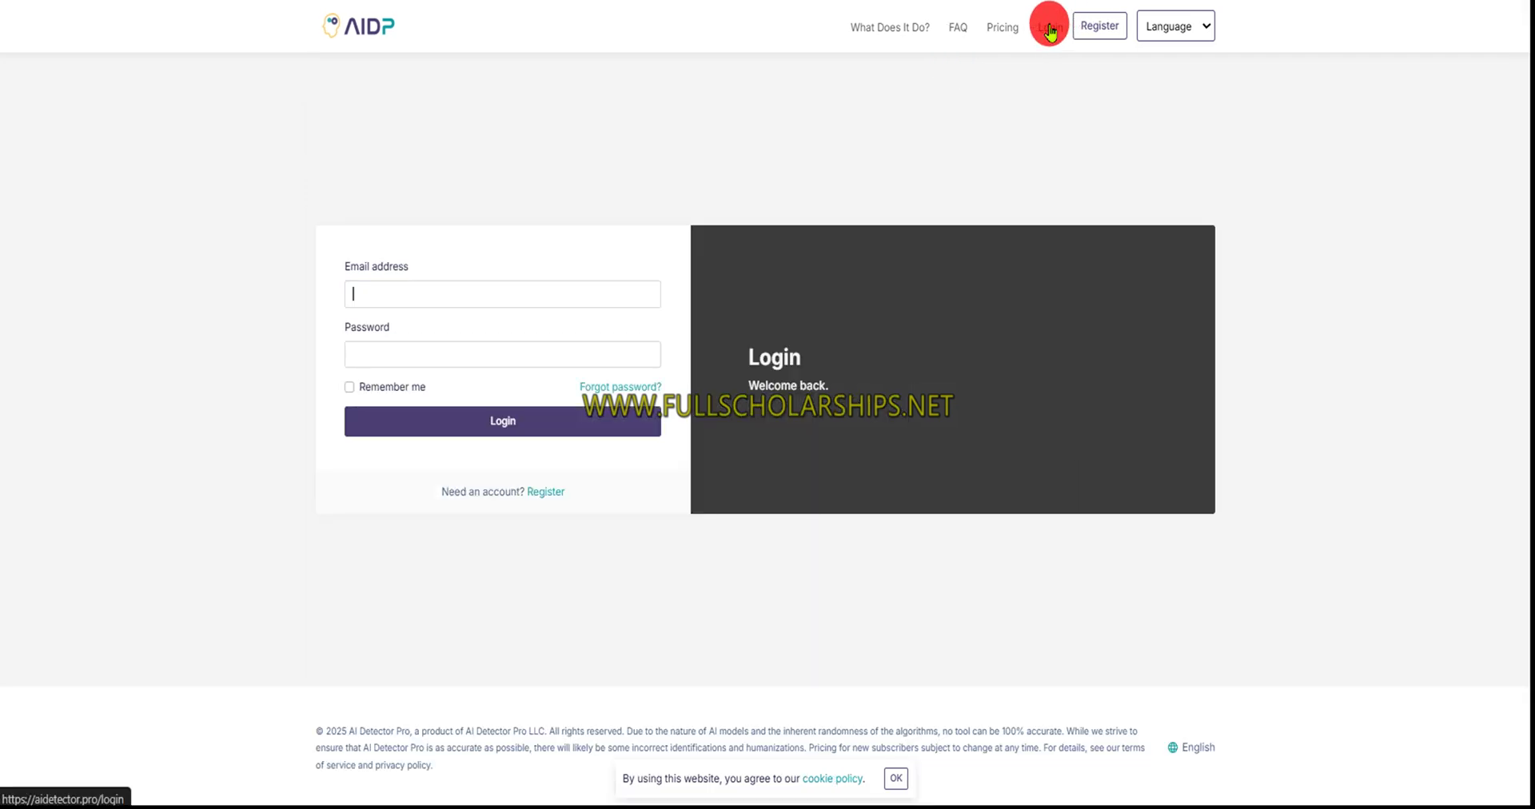
{"action": "left_click", "coordinate": [430, 294]}
{"action": "left_click", "coordinate": [536, 344]}
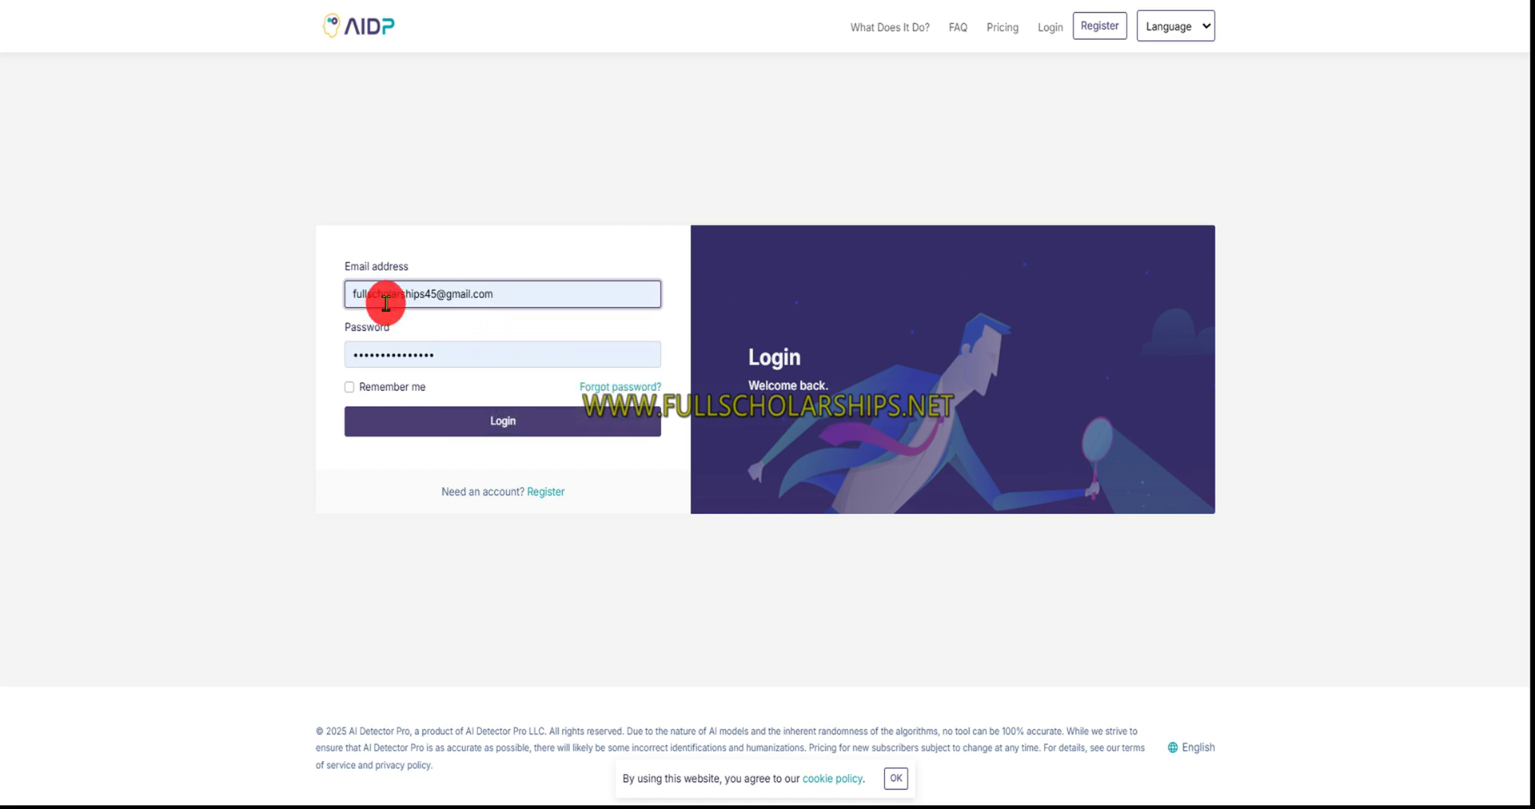
{"action": "left_click", "coordinate": [498, 424]}
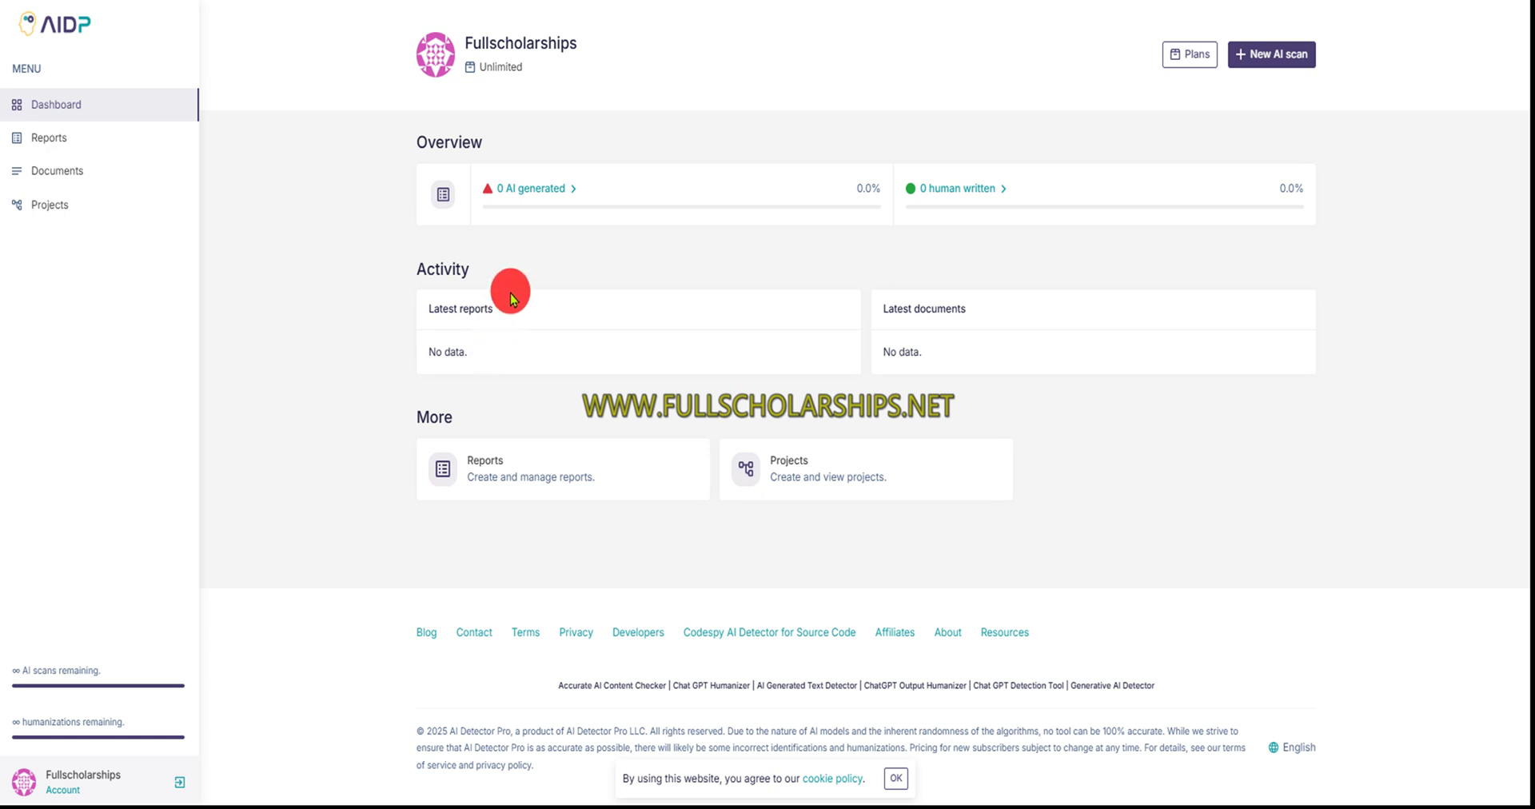
{"action": "left_click", "coordinate": [1257, 67]}
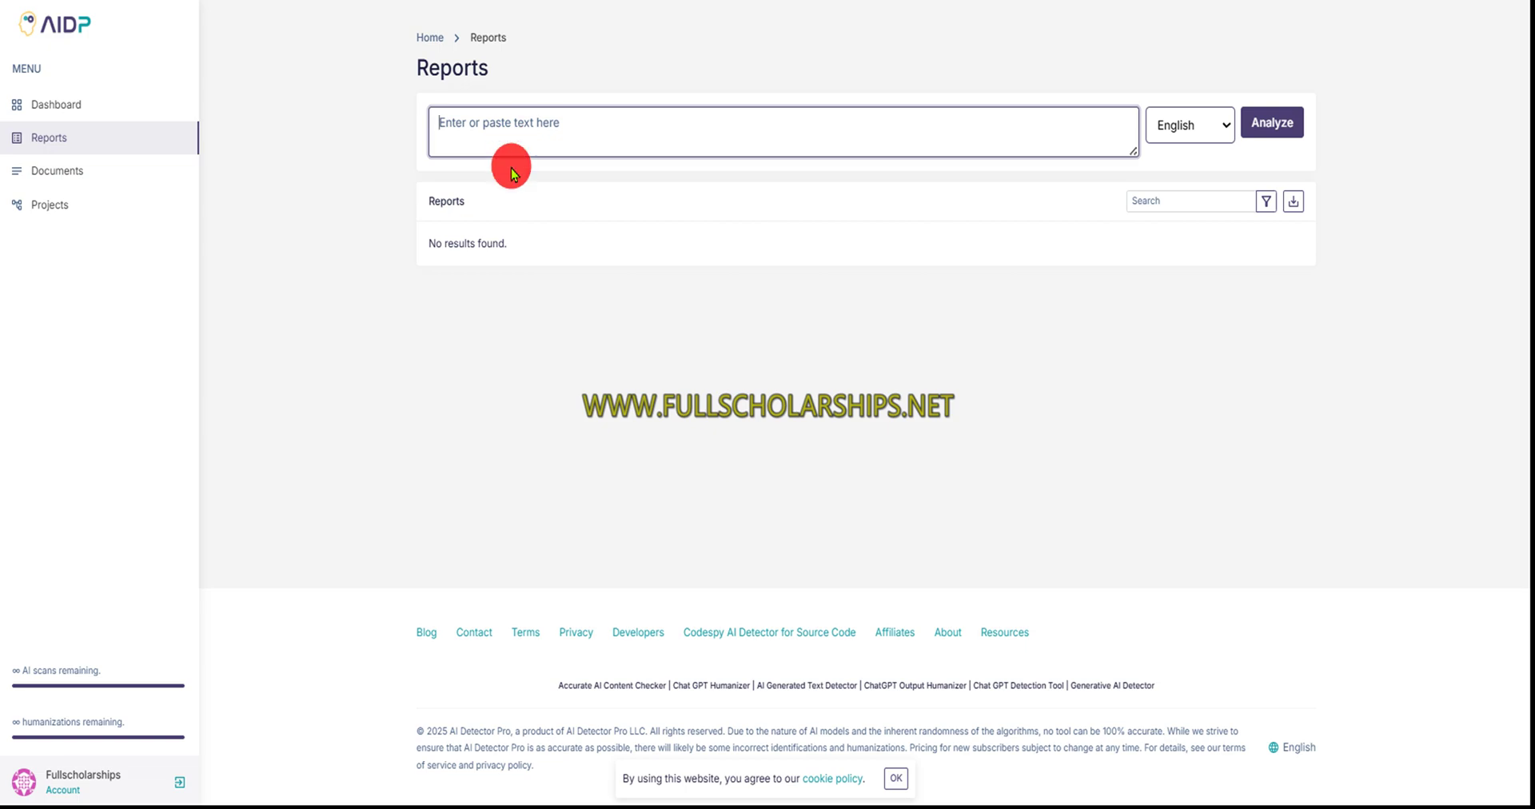
{"action": "left_click", "coordinate": [510, 149]}
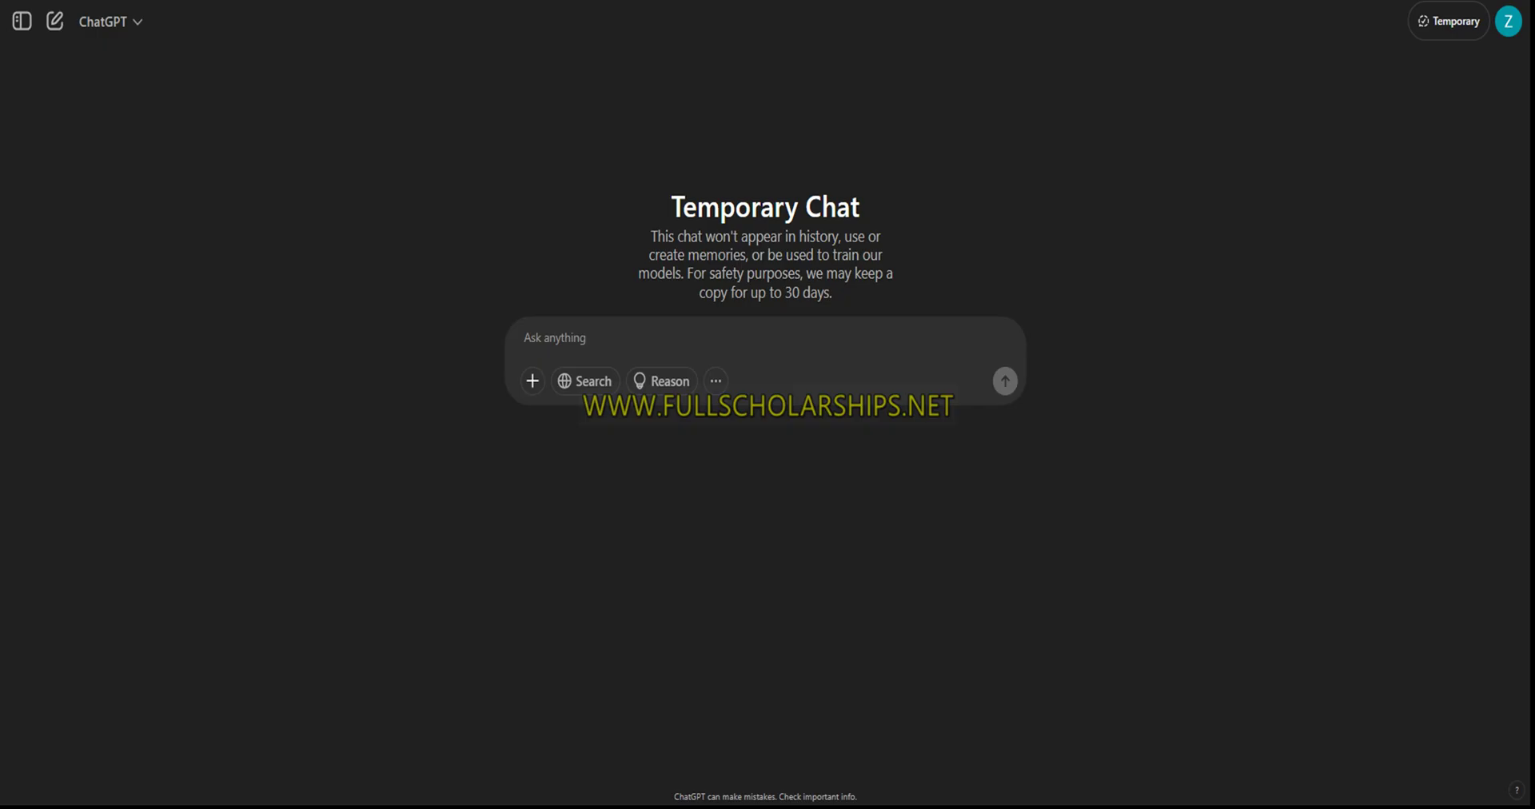
- Switch to ChatGPT and send a prompt for a 400-word SOP for a masters in computer science at Harvard university, giving the applicant's name
{"action": "left_click", "coordinate": [521, 21]}
{"action": "left_click", "coordinate": [607, 345]}
{"action": "type", "text": "i hav"}
{"action": "key", "text": "BackSpace"}
{"action": "key", "text": "BackSpace"}
{"action": "key", "text": "BackSpace"}
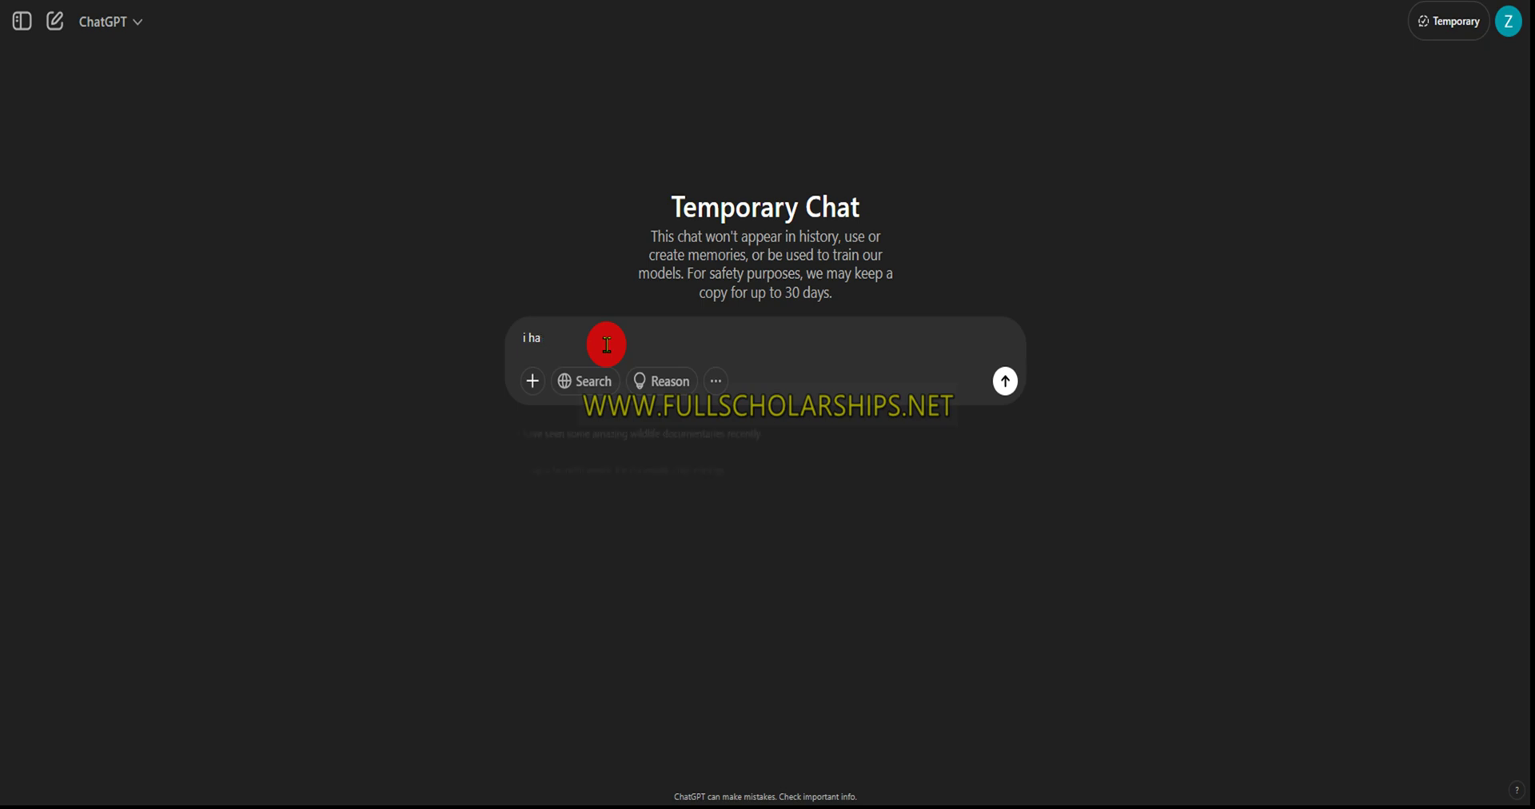
{"action": "type", "text": "am rec"}
{"action": "key", "text": "BackSpace"}
{"action": "key", "text": "BackSpace"}
{"action": "key", "text": "BackSpace"}
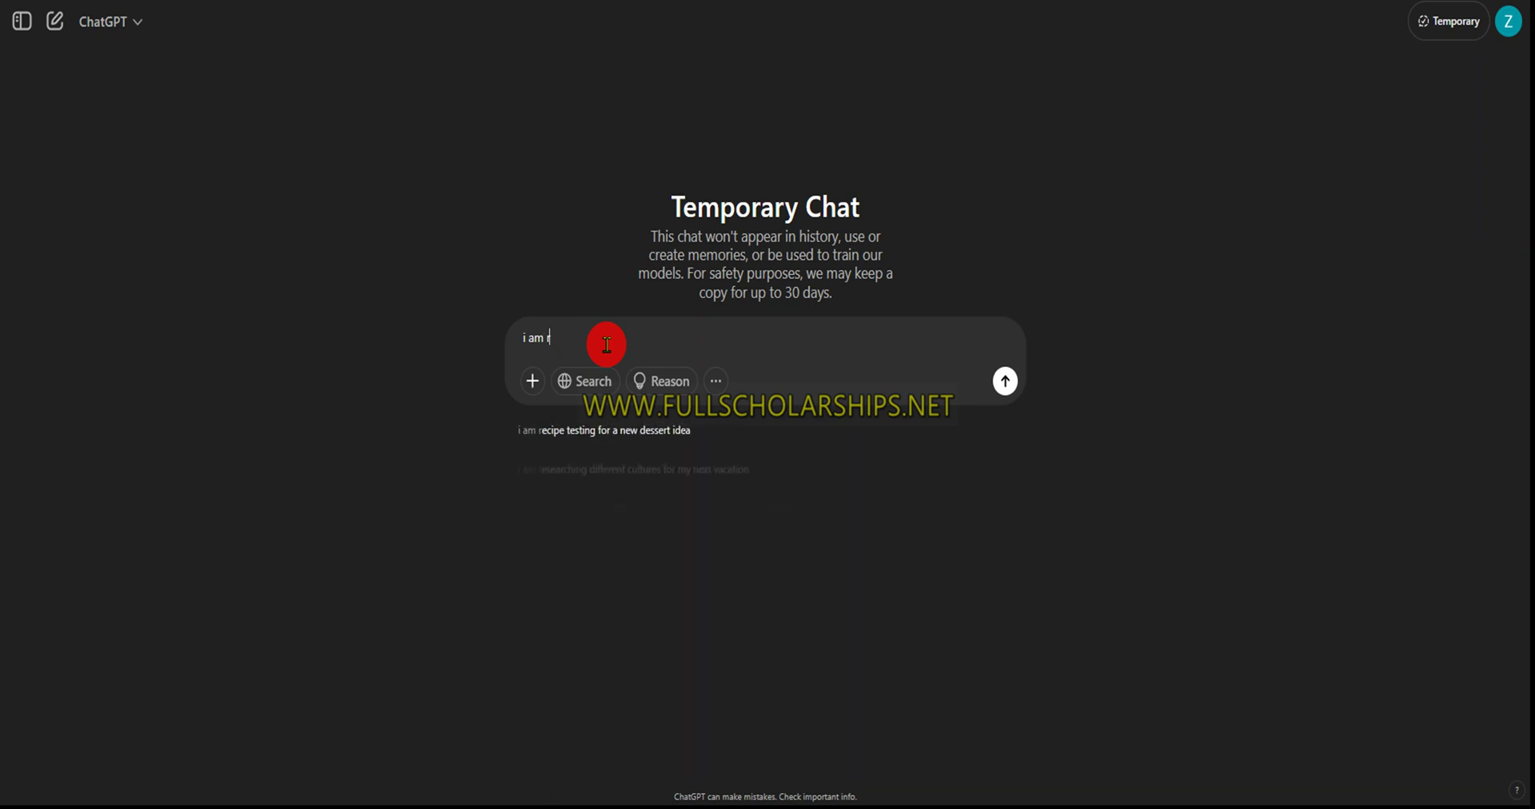
{"action": "type", "text": "wi"}
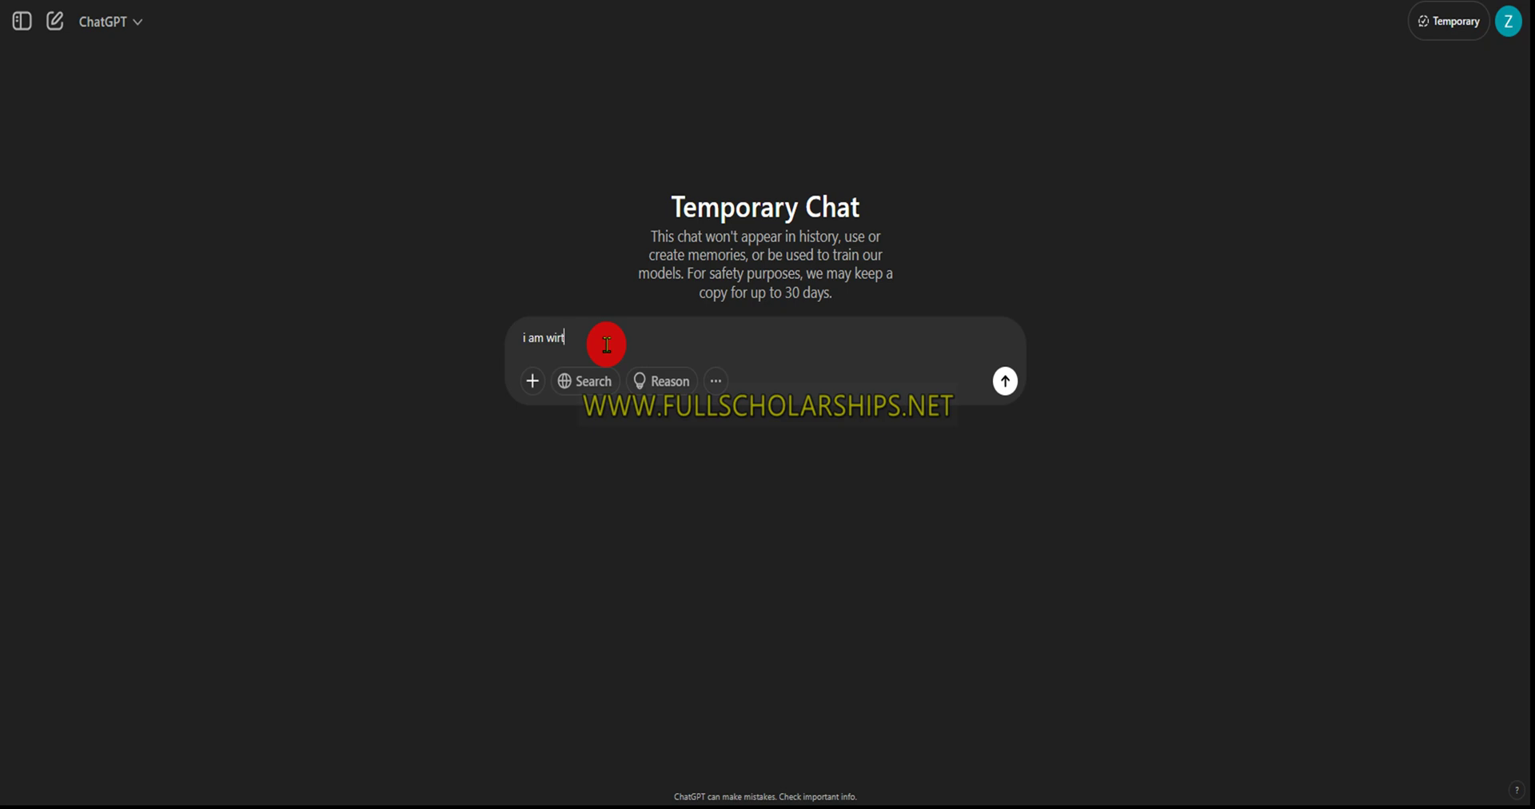
{"action": "type", "text": "rting my sop today for masters in co"}
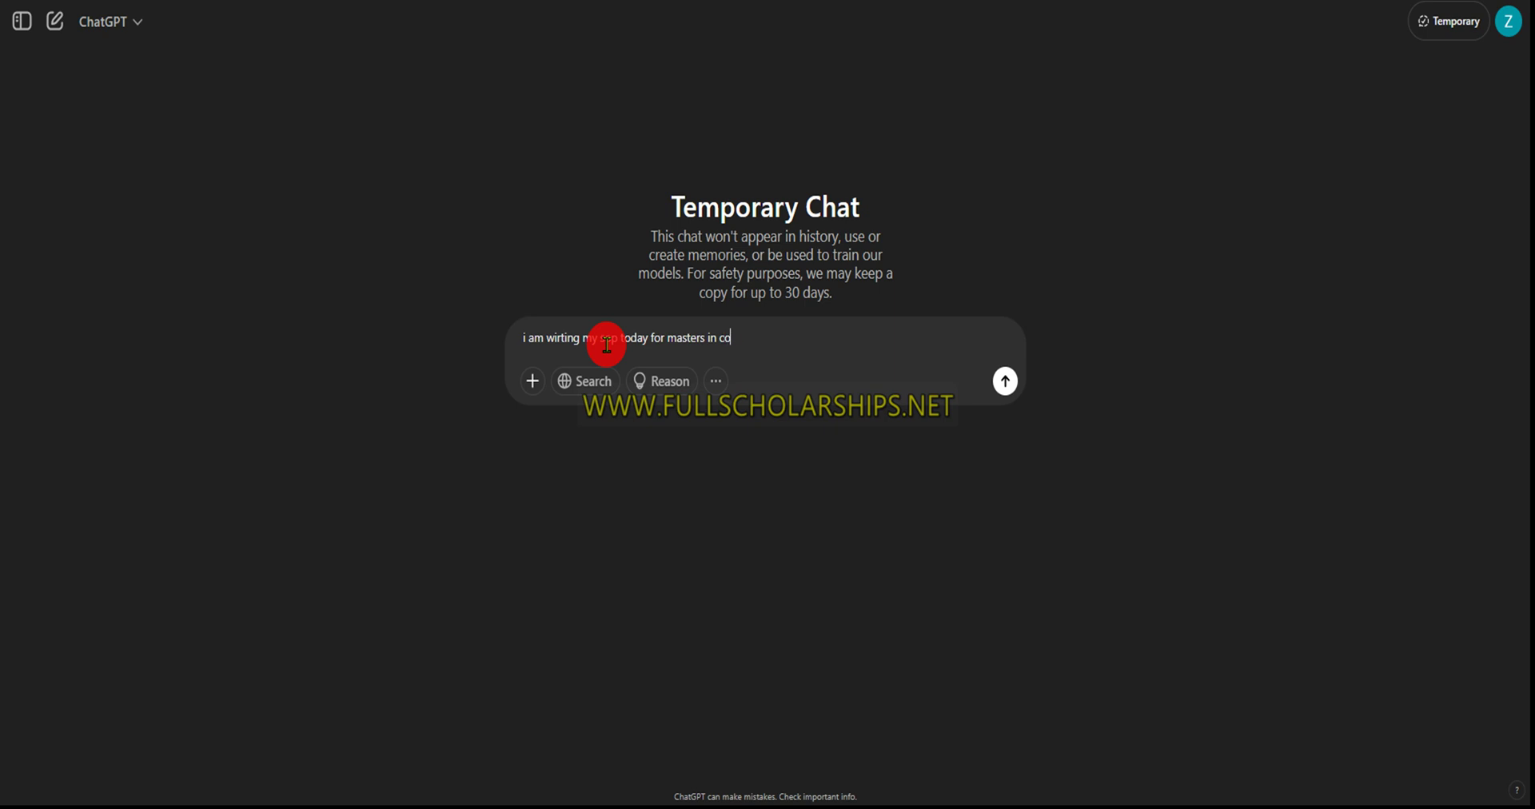
{"action": "type", "text": "ter"}
{"action": "type", "text": "science for Harvard univers"}
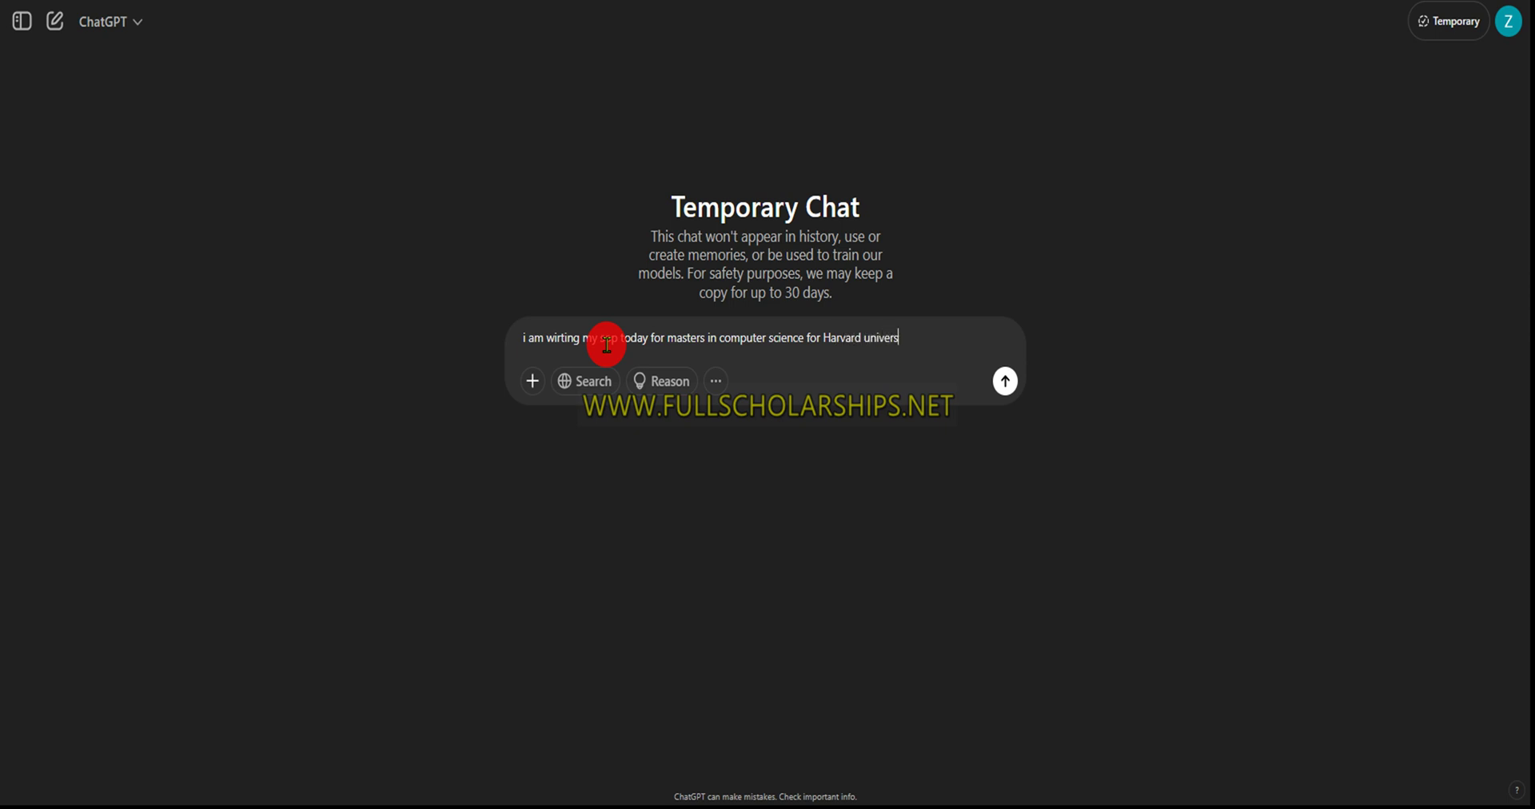
{"action": "type", "text": "ity. so give me 400 words."}
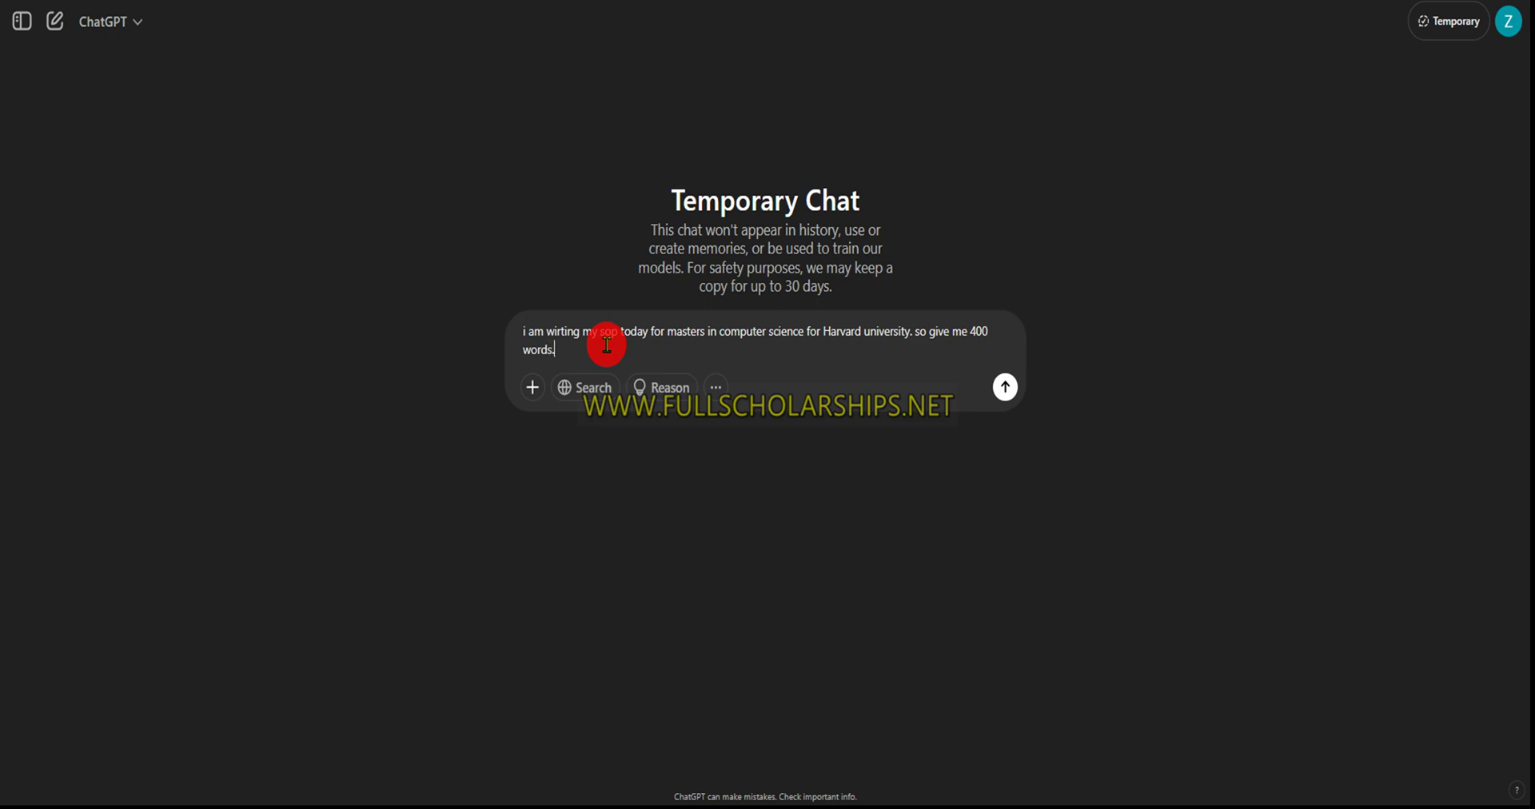
{"action": "type", "text": " my name xzain. lets start"}
{"action": "key", "text": "Return"}
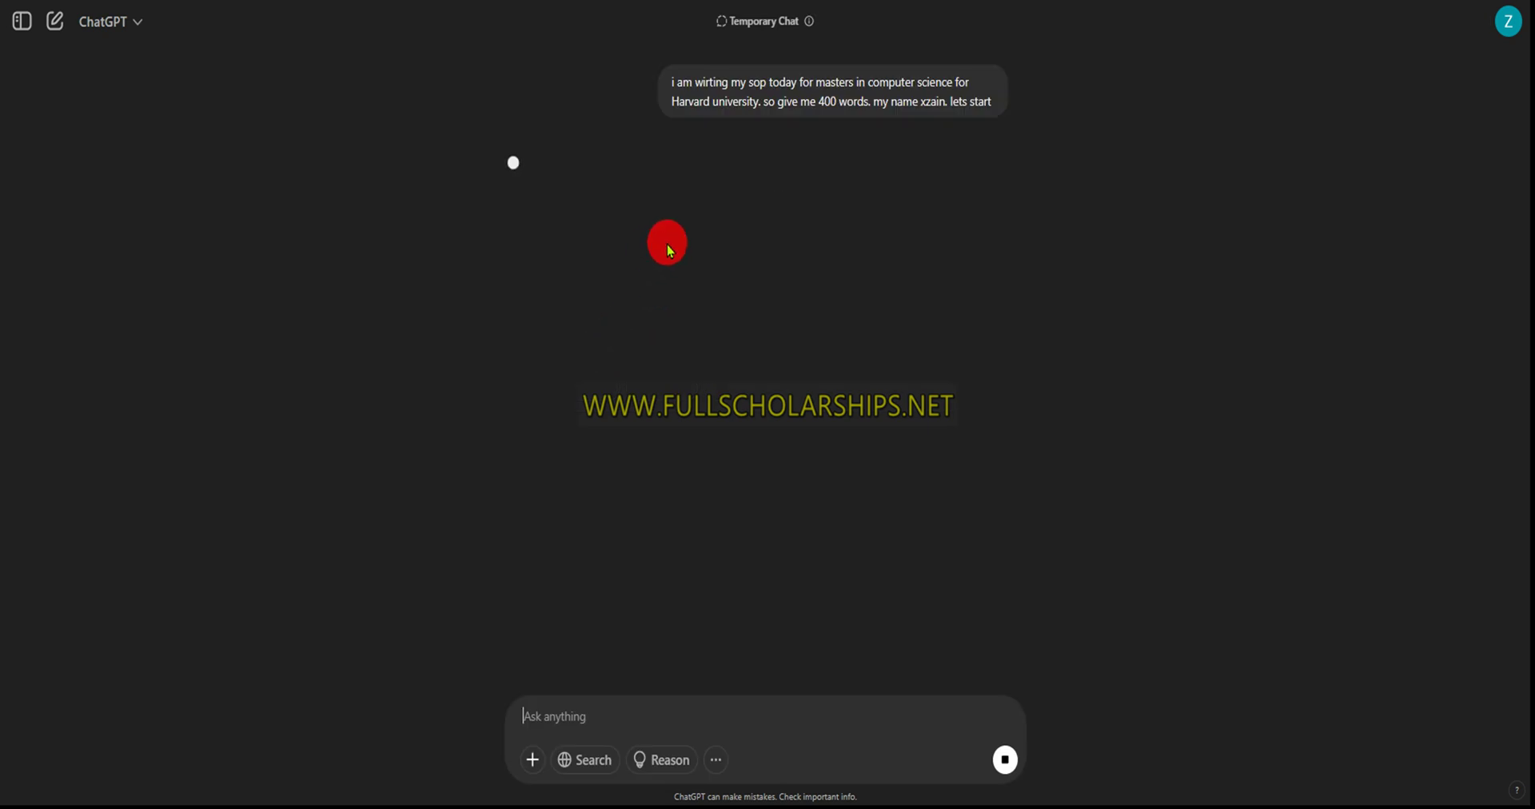
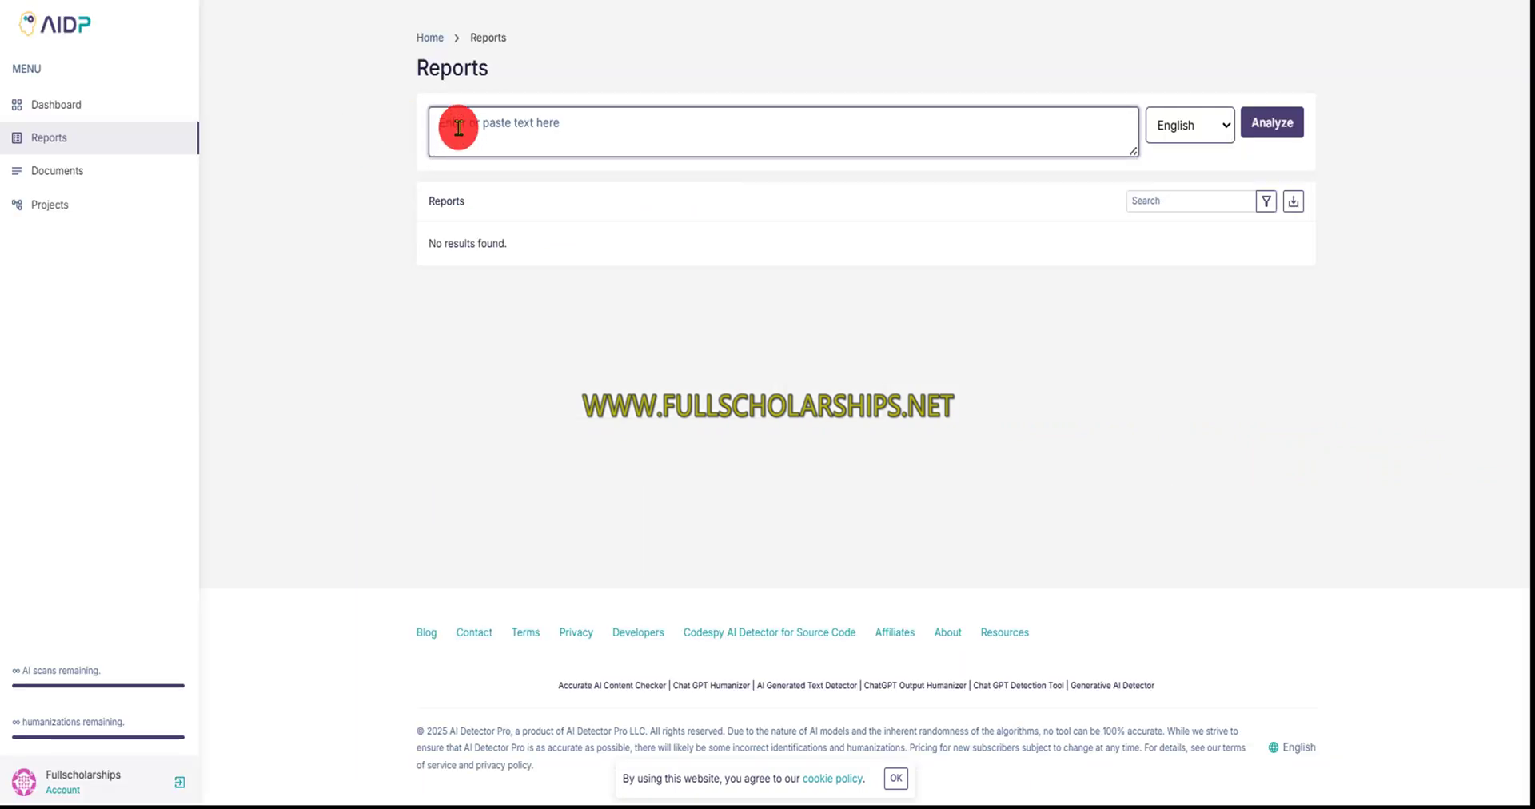
{"action": "key", "text": "ctrl+v"}
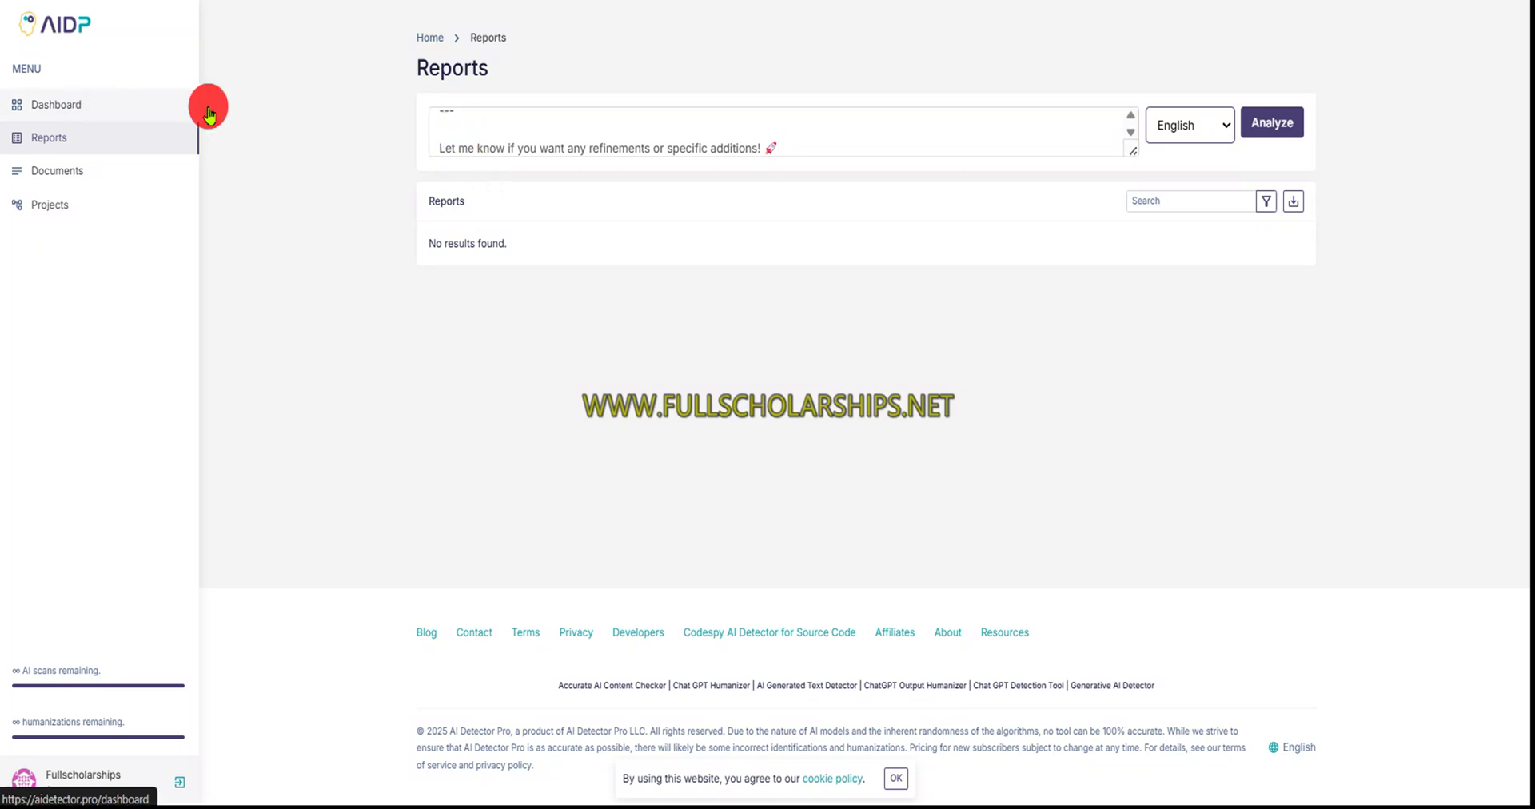
{"action": "left_click", "coordinate": [44, 112]}
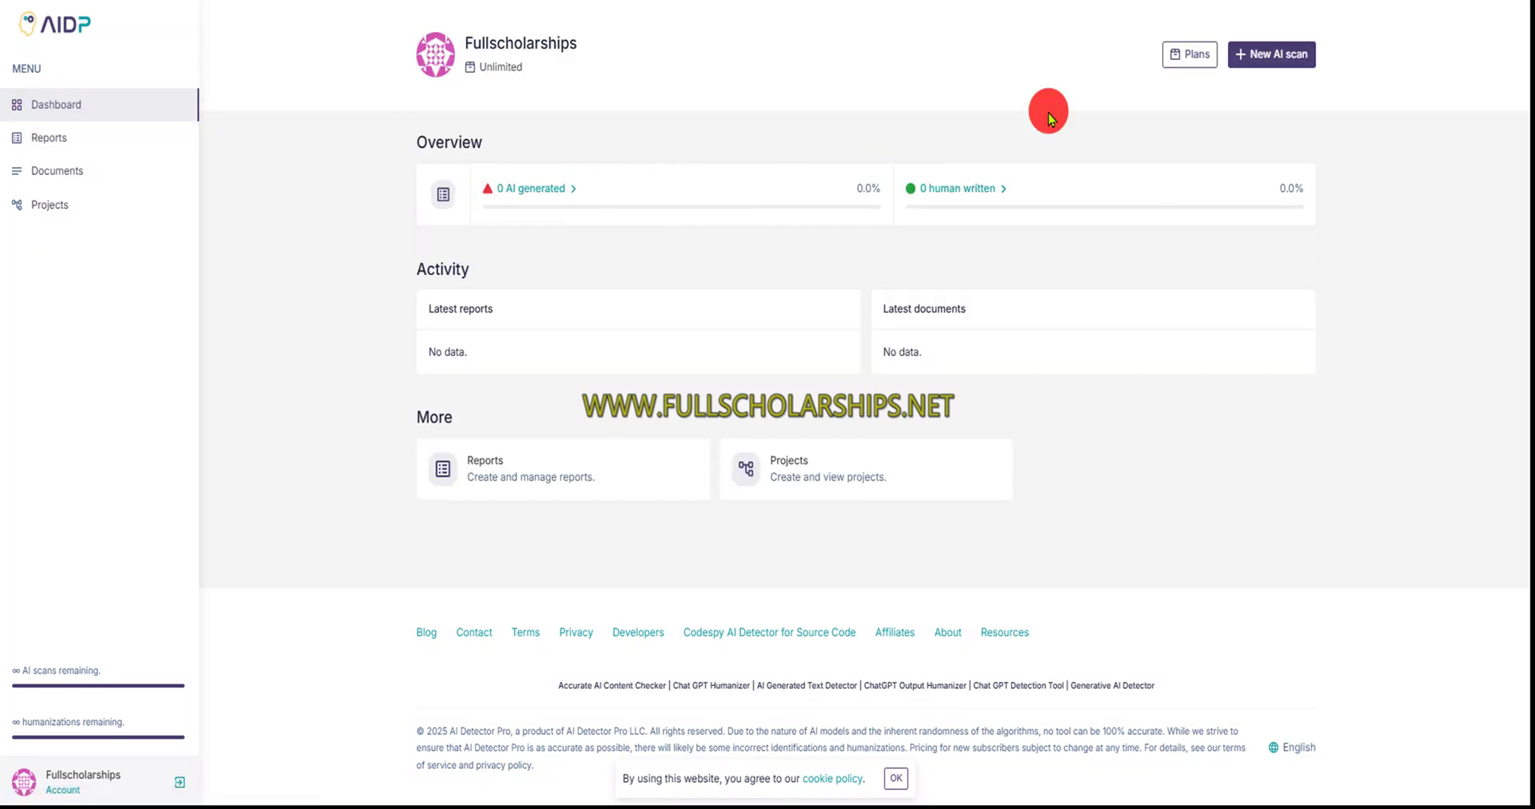
{"action": "left_click", "coordinate": [1258, 64]}
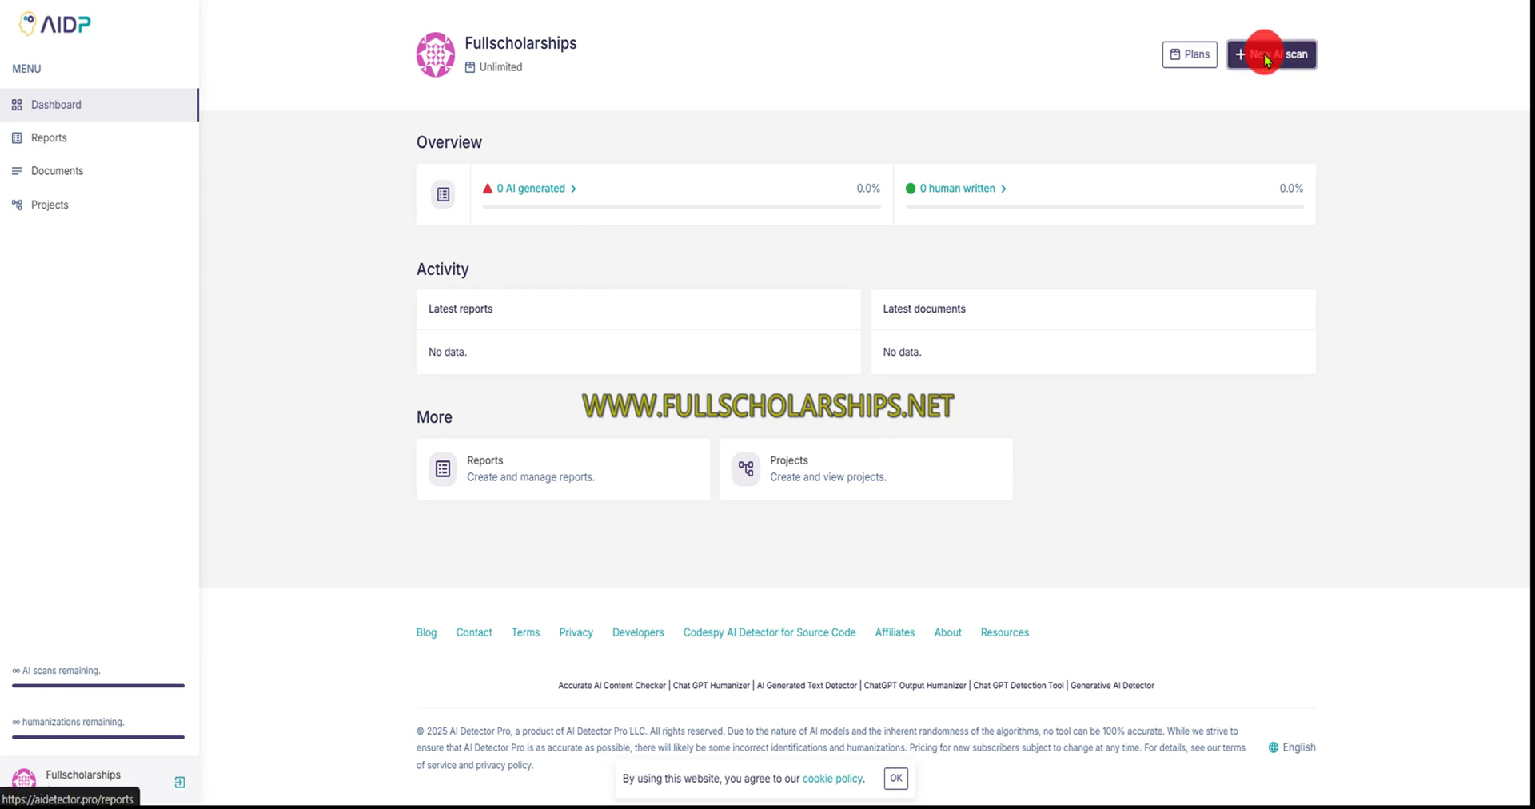
- Paste the generated SOP into the new AI scan, analyze it in English and accept continuing with its many new lines
{"action": "key", "text": "ctrl+v"}
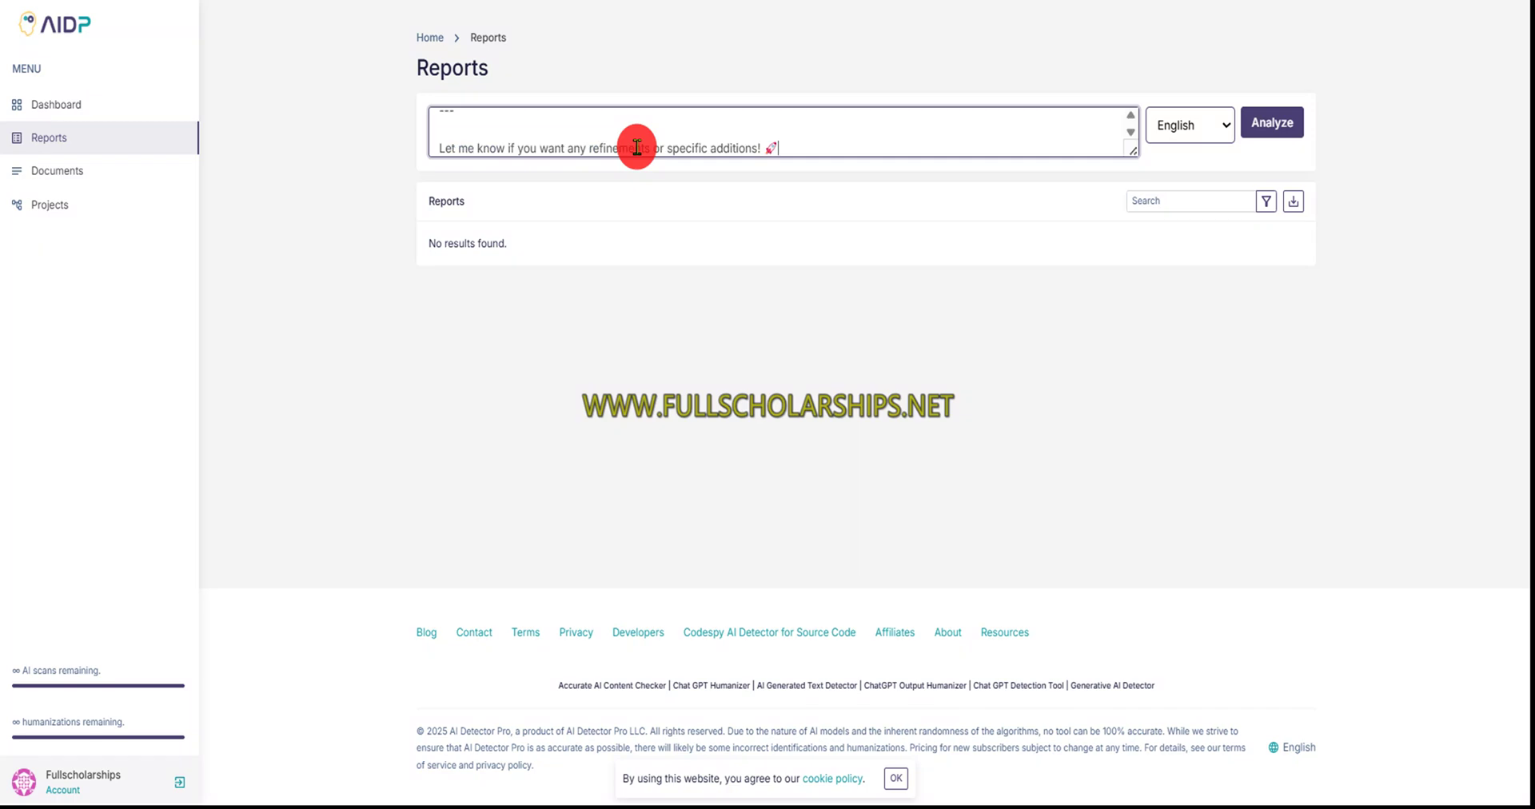
{"action": "left_click", "coordinate": [1275, 128]}
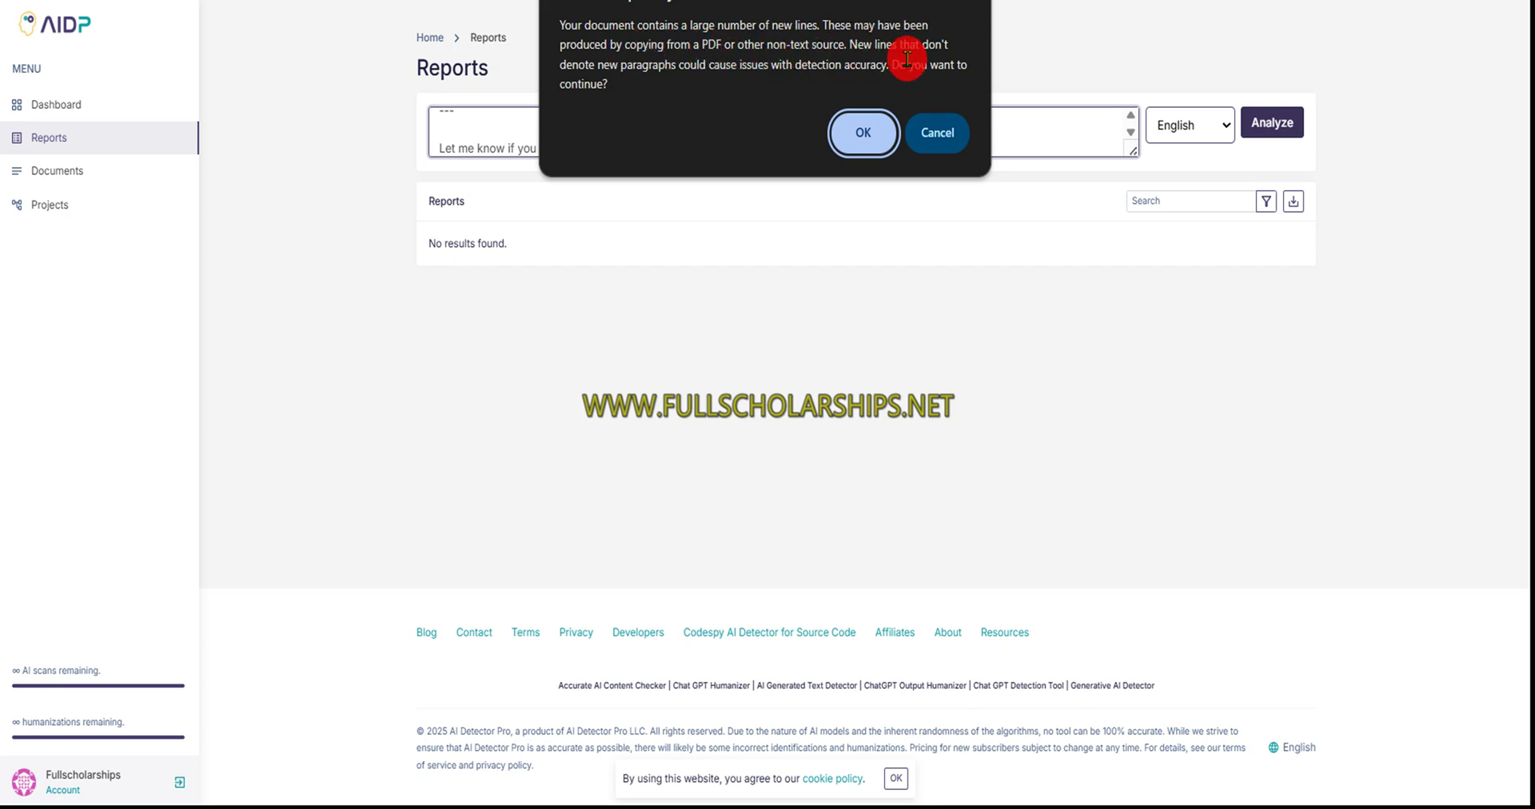
{"action": "left_click", "coordinate": [865, 126]}
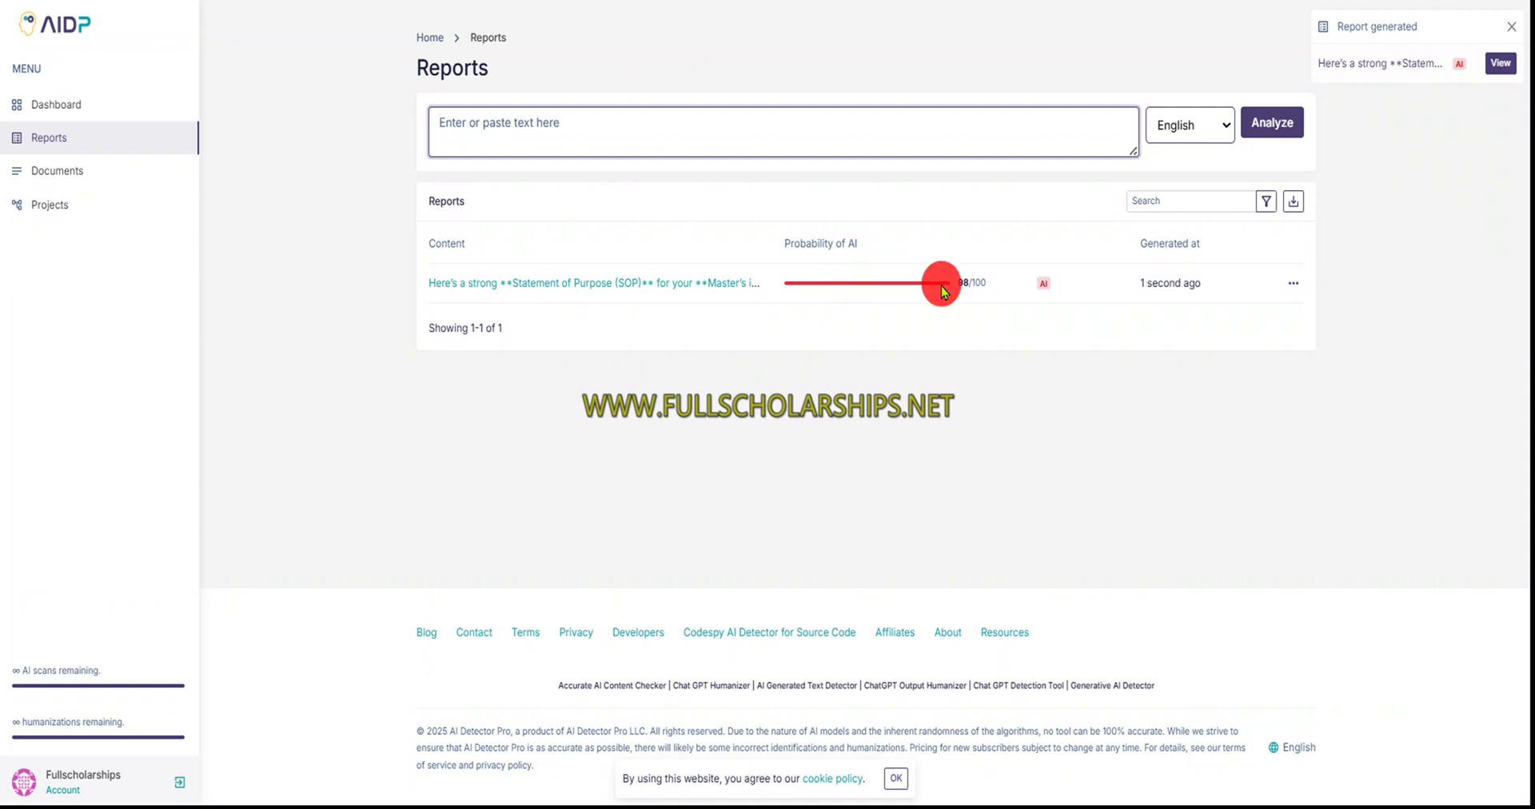
- Open the generated report and examine the highlighted phrases and paragraph comments in the SOP's Details section
{"action": "left_click", "coordinate": [1045, 289]}
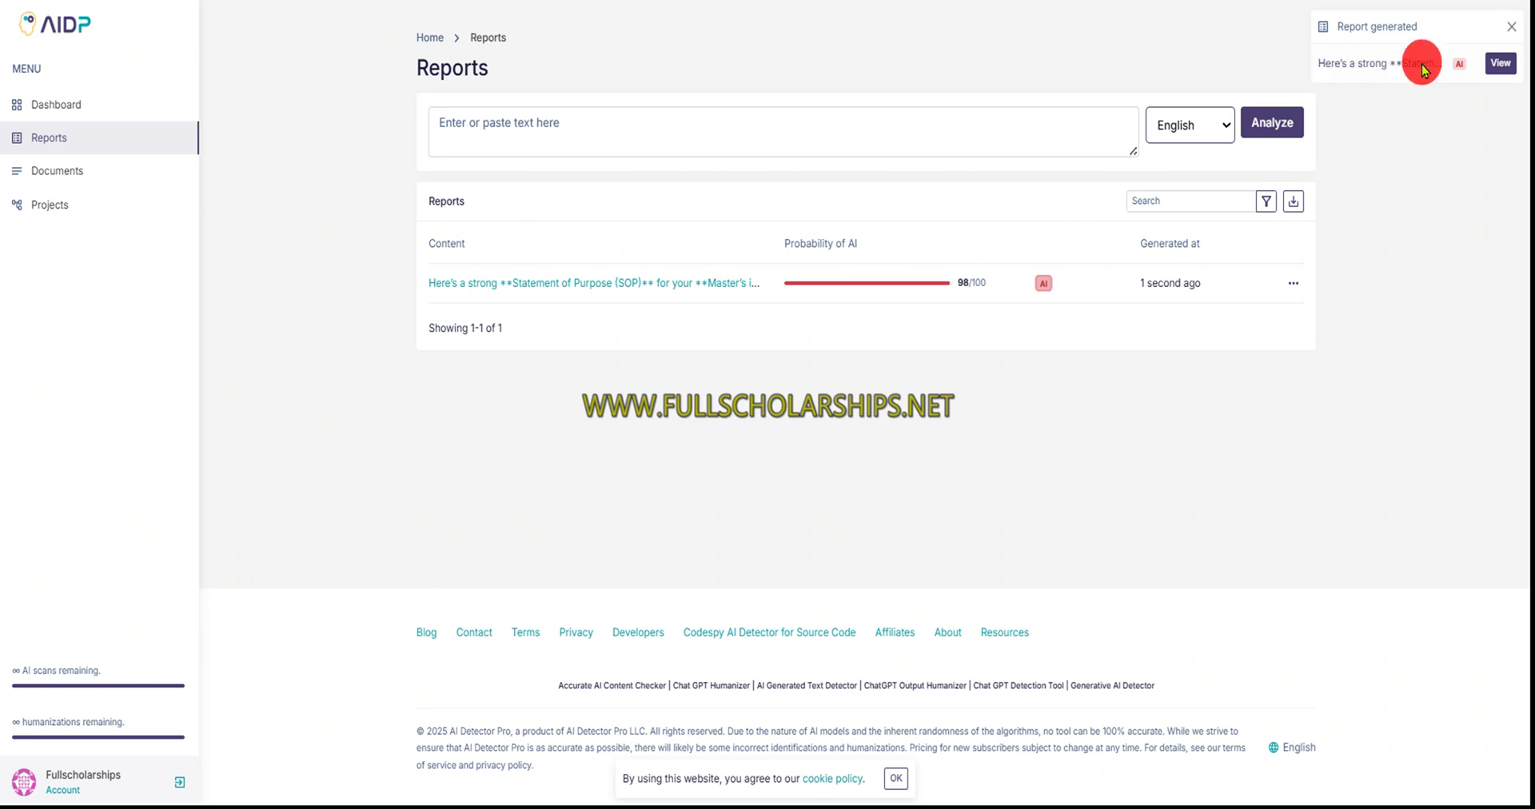
{"action": "left_click", "coordinate": [1499, 64]}
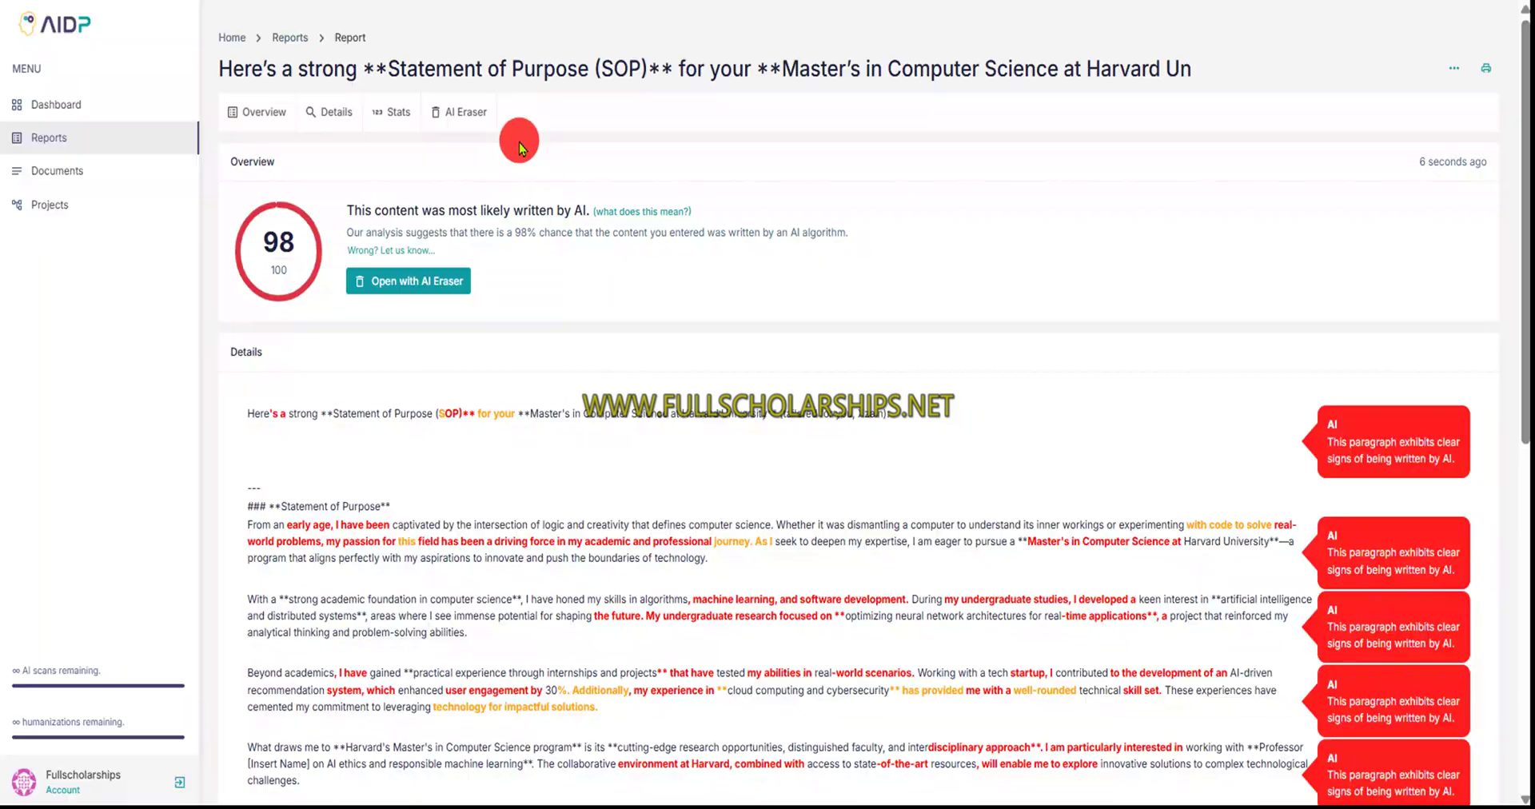
{"action": "scroll", "coordinate": [728, 184], "scroll_direction": "down", "scroll_amount": 2}
{"action": "scroll", "coordinate": [560, 159], "scroll_direction": "down", "scroll_amount": 4}
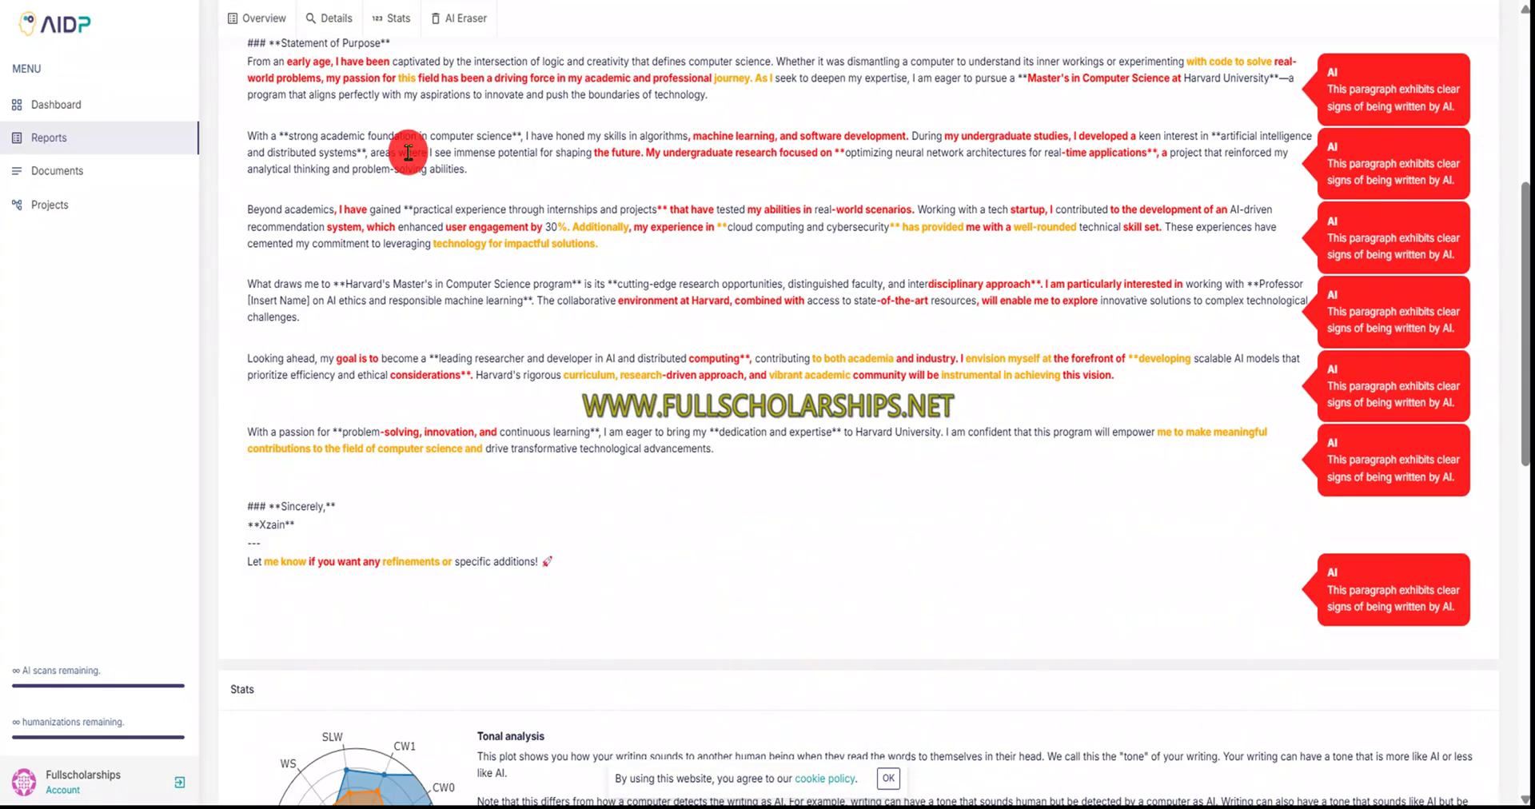
{"action": "scroll", "coordinate": [304, 132], "scroll_direction": "up", "scroll_amount": 1}
{"action": "left_click_drag", "start_coordinate": [291, 139], "coordinate": [390, 139]}
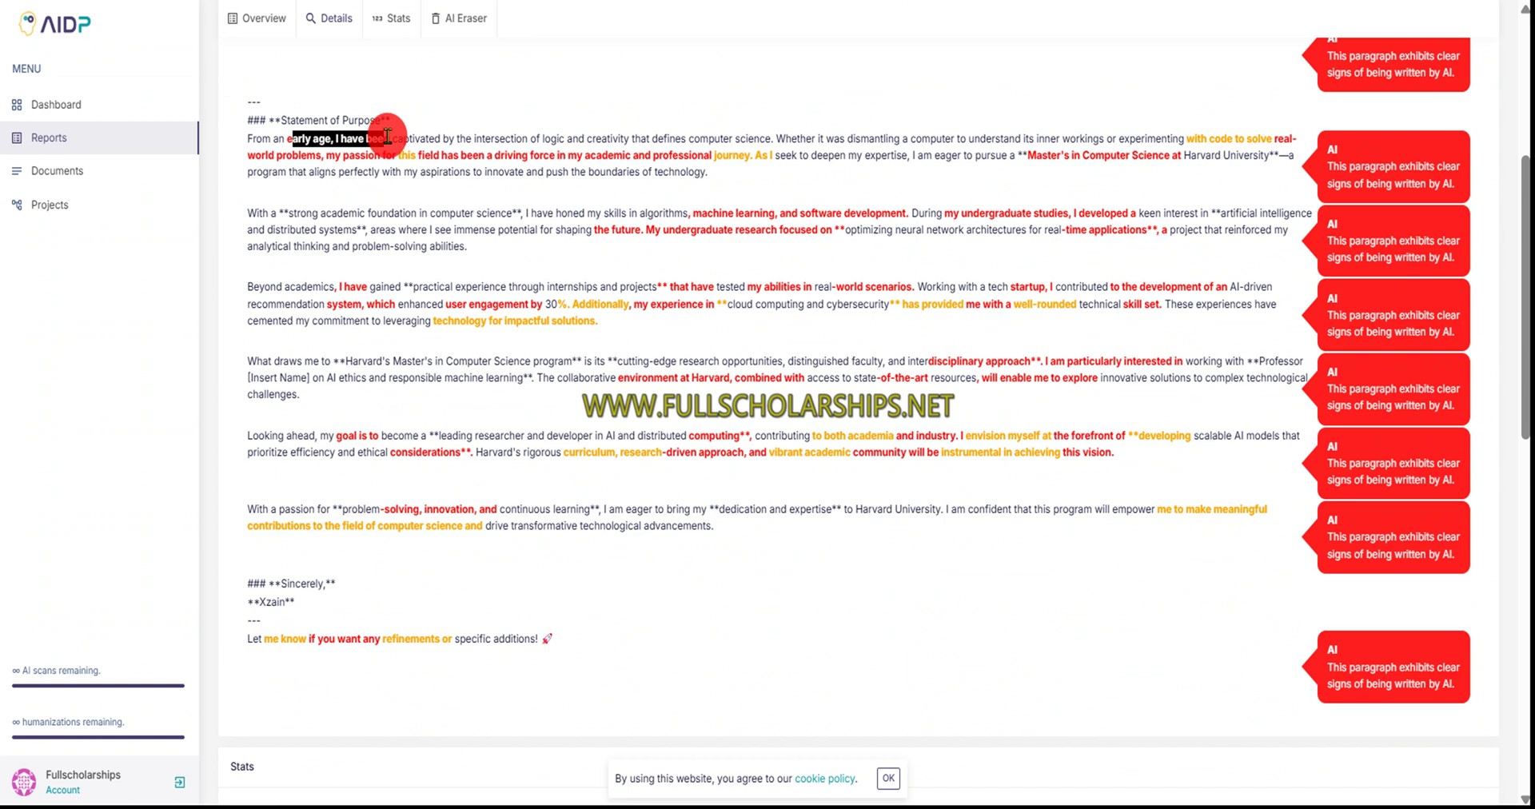
{"action": "left_click", "coordinate": [298, 170]}
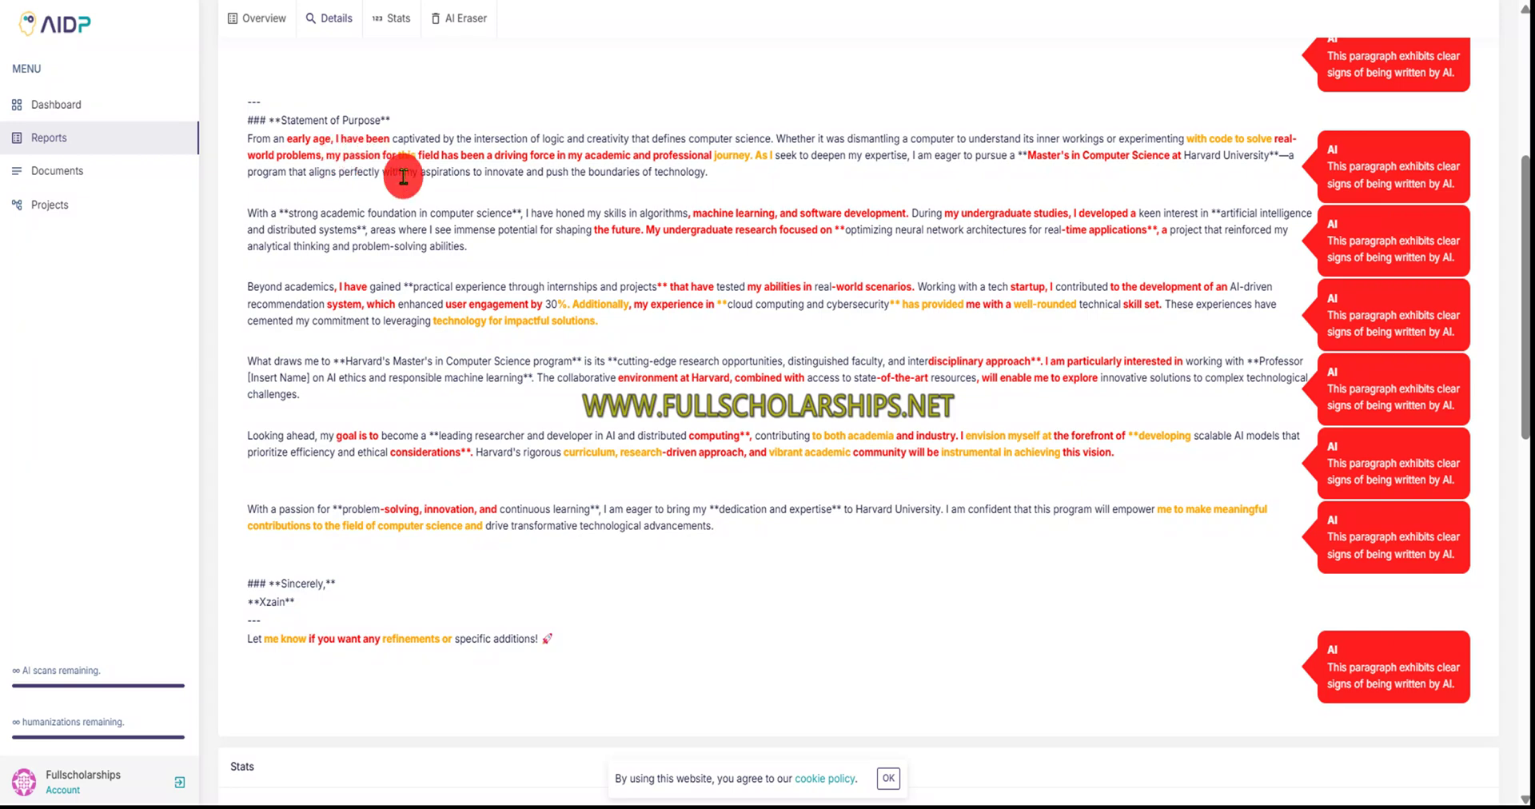
{"action": "left_click_drag", "start_coordinate": [393, 161], "coordinate": [416, 157]}
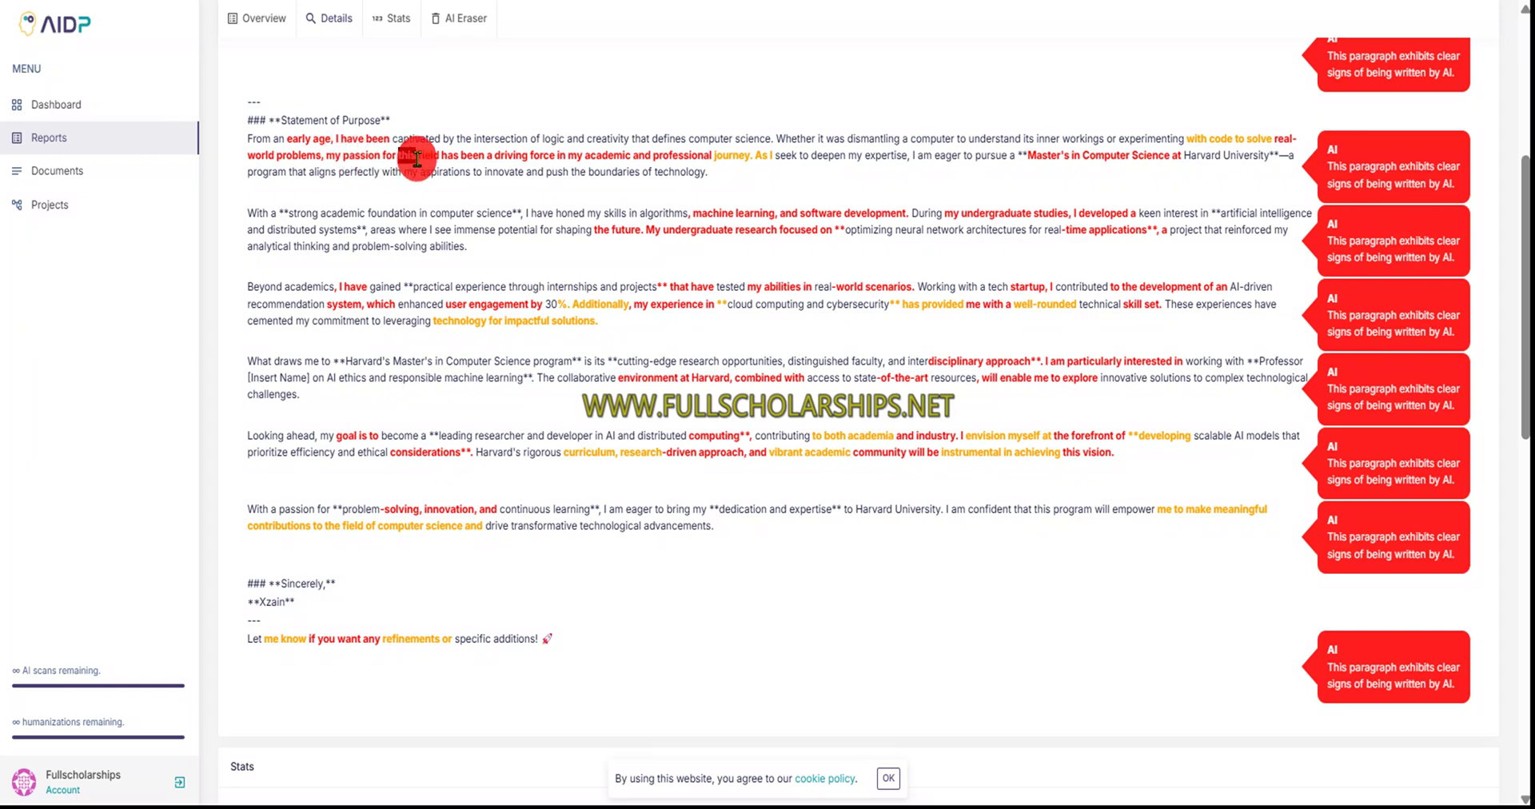
{"action": "scroll", "coordinate": [1374, 498], "scroll_direction": "down", "scroll_amount": 1}
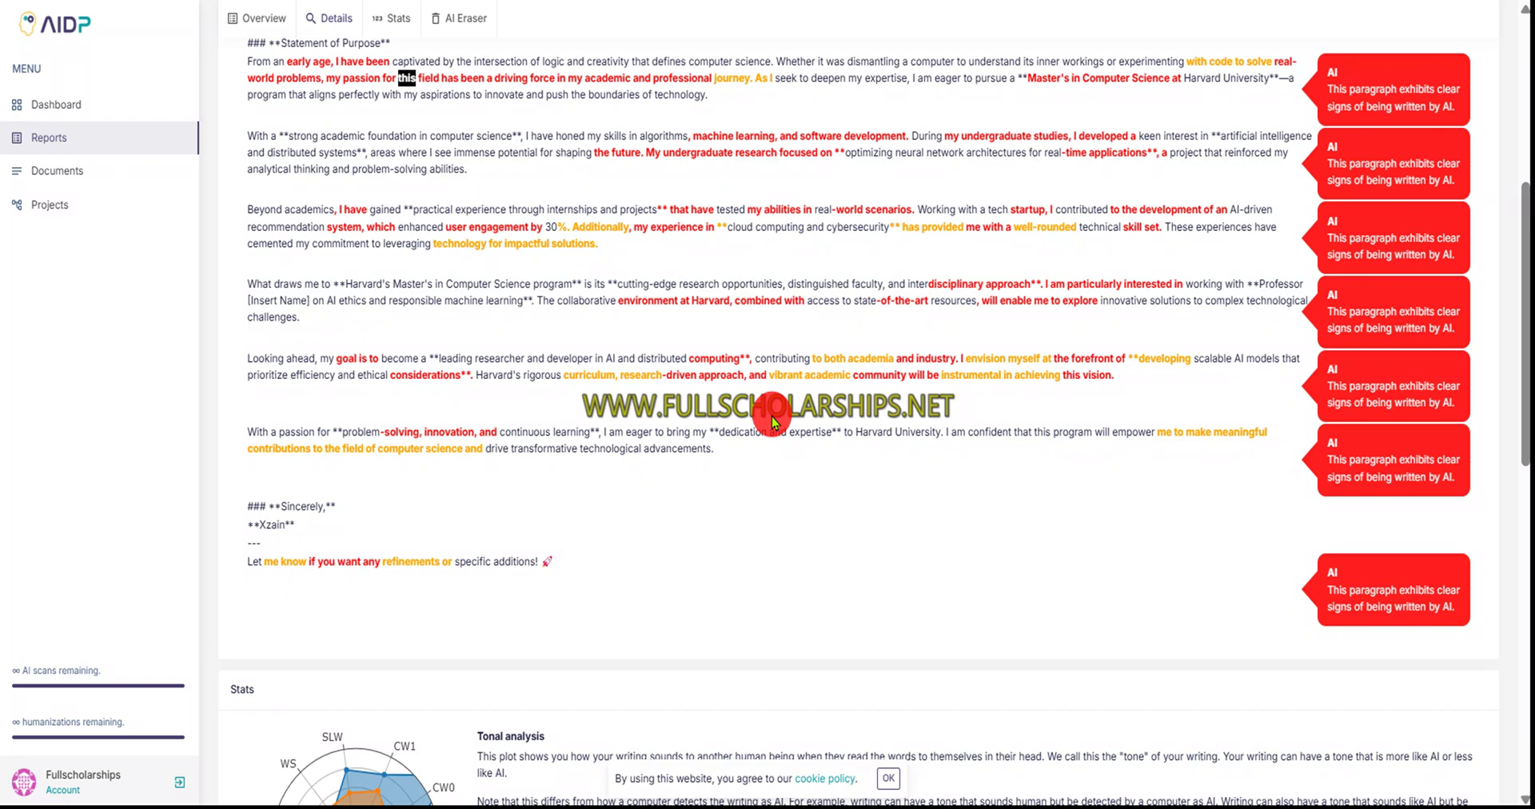
- Examine the report's tonal analysis plot and additional statistics, and return to the overview
{"action": "scroll", "coordinate": [689, 264], "scroll_direction": "down", "scroll_amount": 3}
{"action": "scroll", "coordinate": [344, 405], "scroll_direction": "down", "scroll_amount": 2}
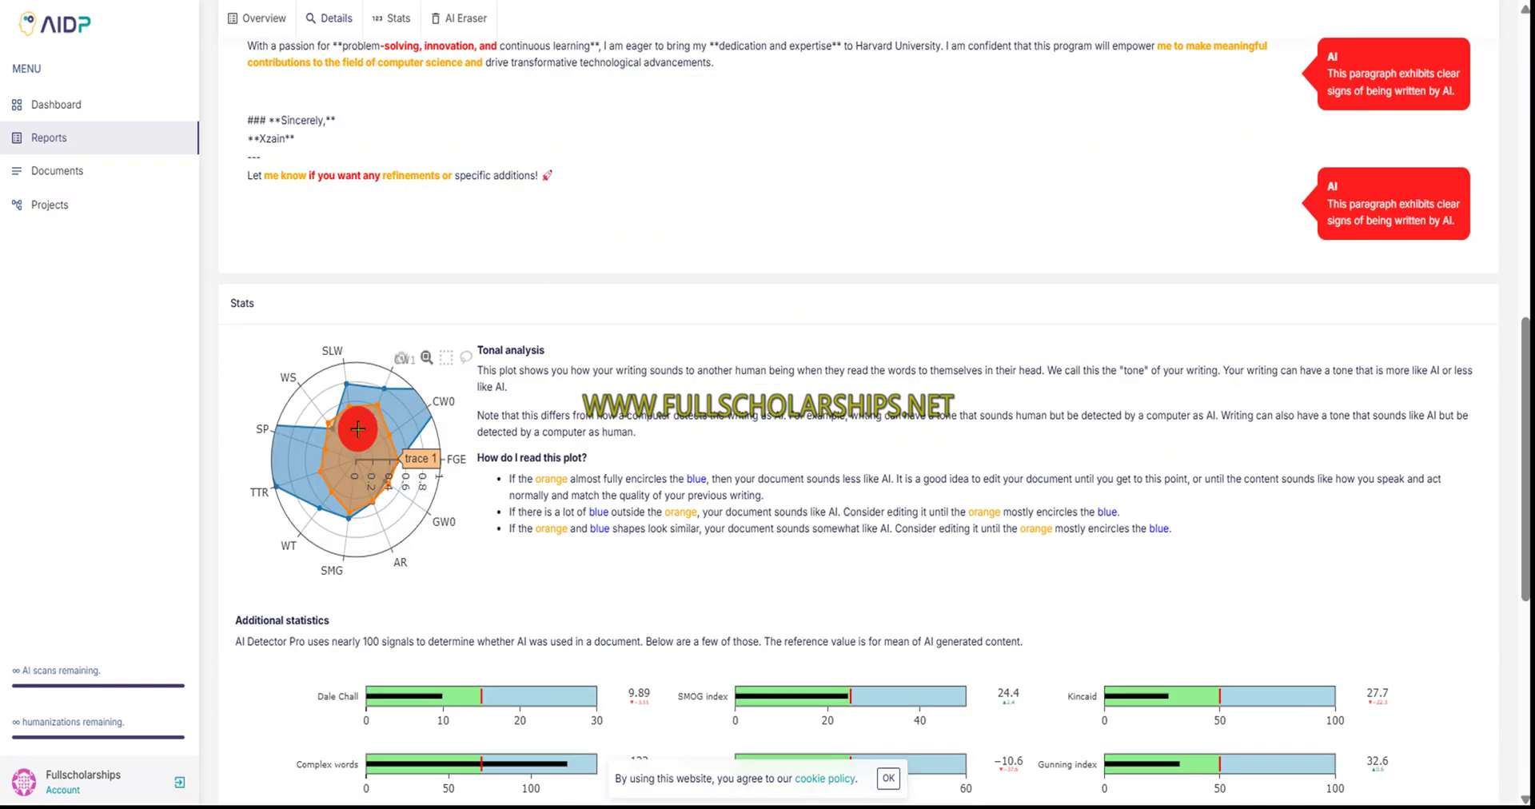
{"action": "mouse_move", "coordinate": [359, 423]}
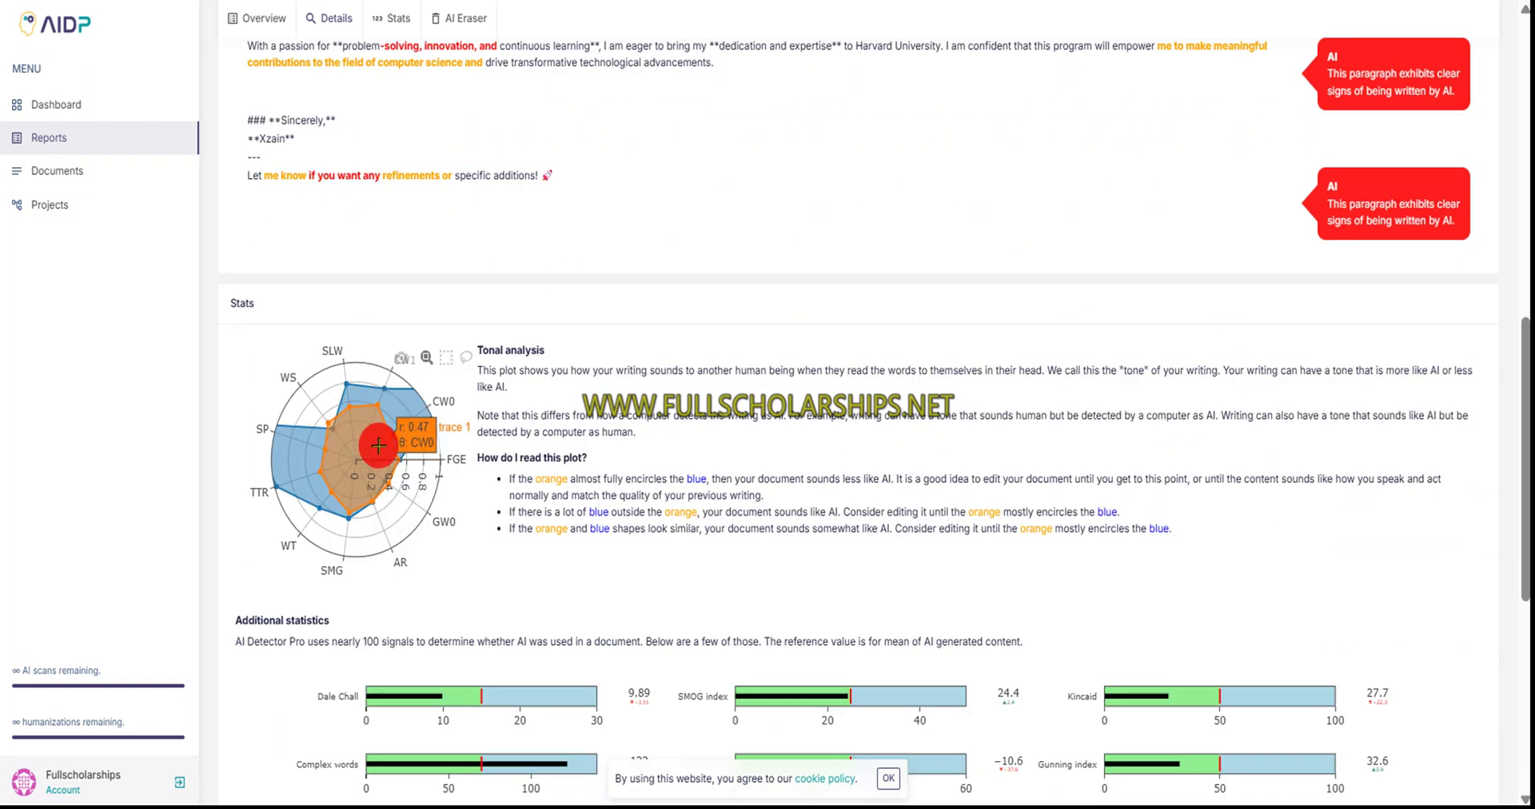
{"action": "scroll", "coordinate": [373, 424], "scroll_direction": "down", "scroll_amount": 2}
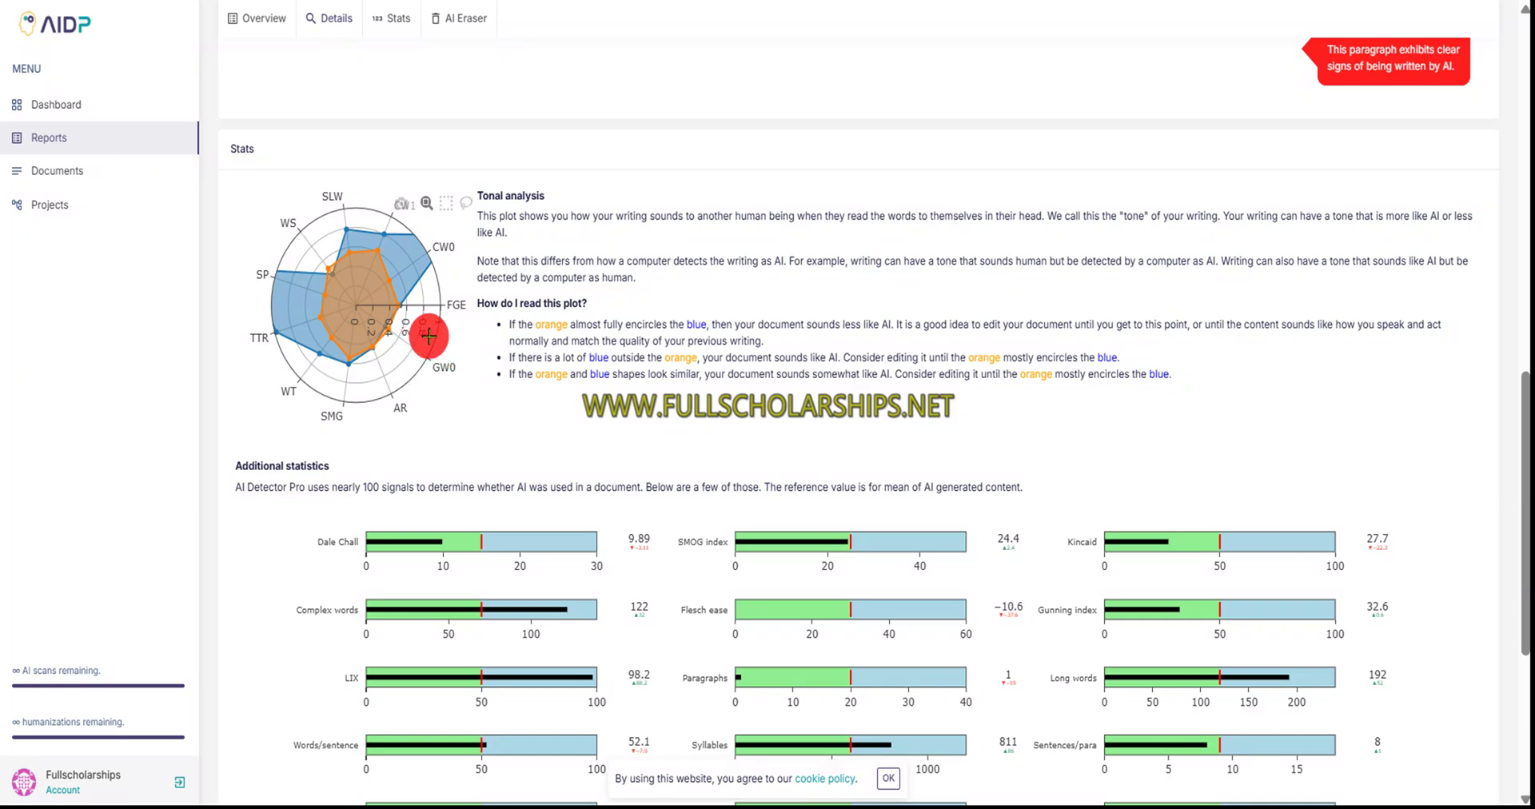
{"action": "scroll", "coordinate": [480, 332], "scroll_direction": "down", "scroll_amount": 1}
{"action": "scroll", "coordinate": [490, 321], "scroll_direction": "down", "scroll_amount": 4}
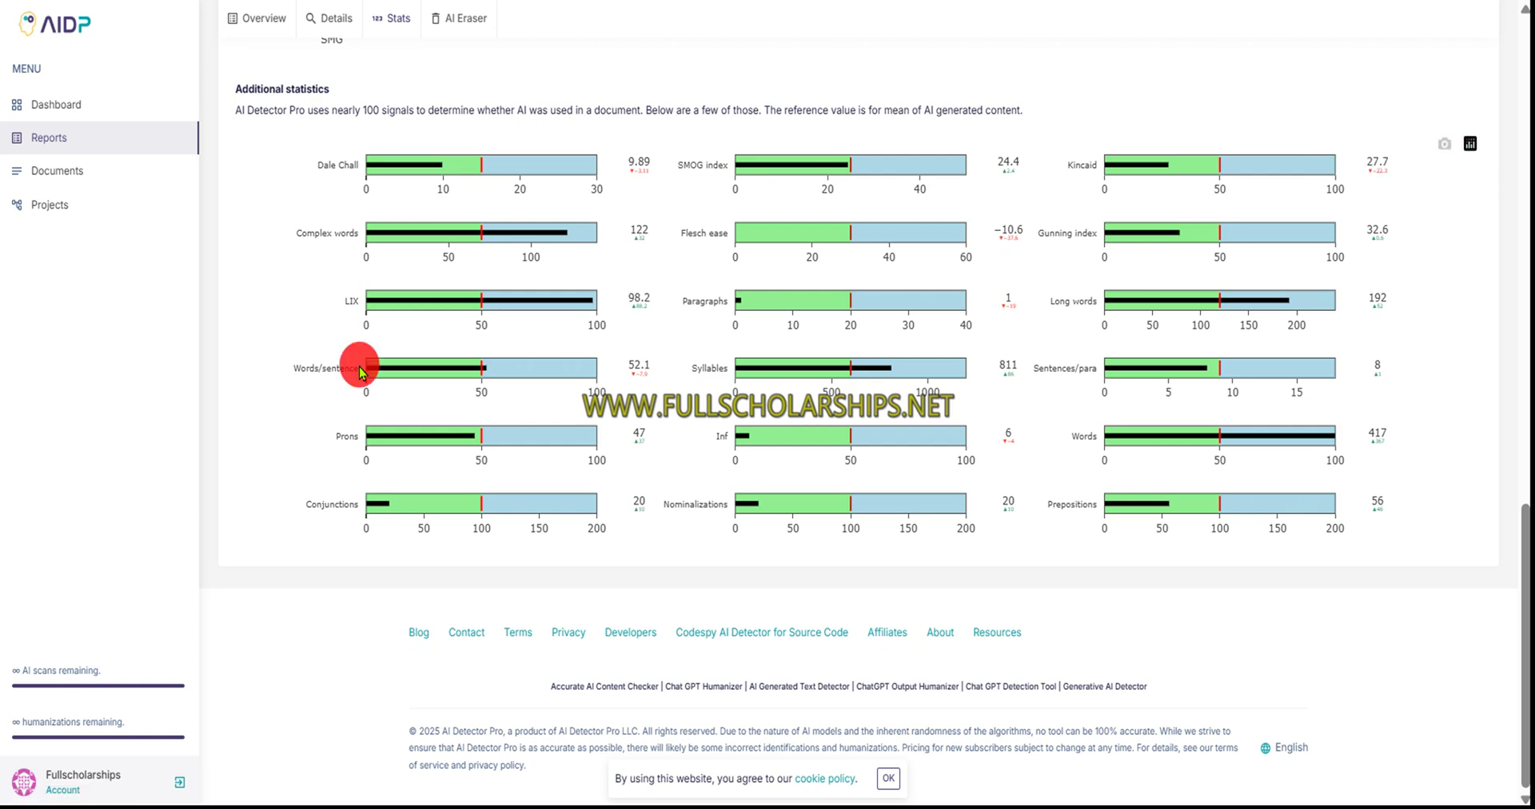
{"action": "scroll", "coordinate": [359, 370], "scroll_direction": "up", "scroll_amount": 8}
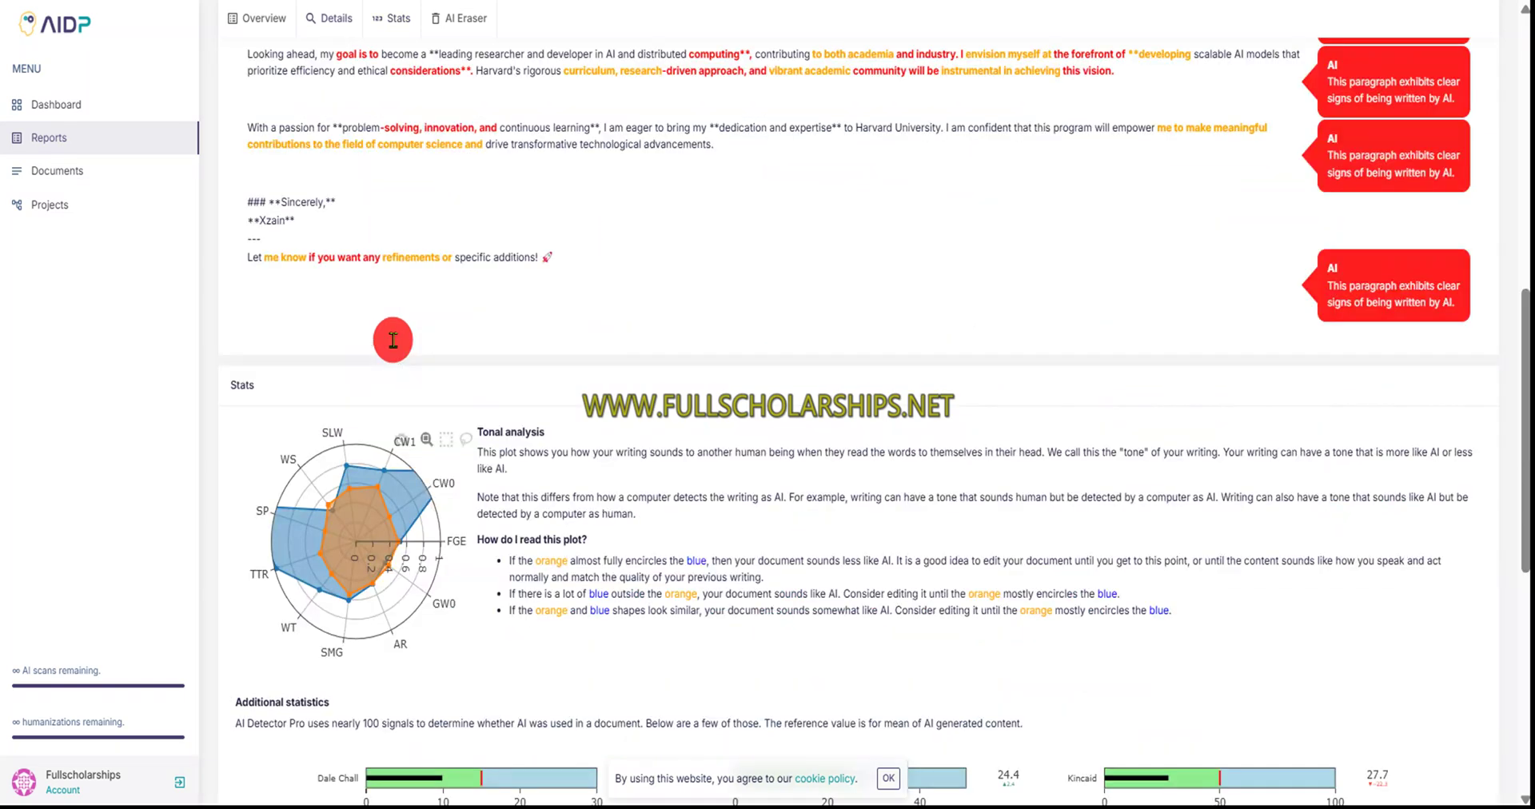
{"action": "scroll", "coordinate": [392, 340], "scroll_direction": "up", "scroll_amount": 9}
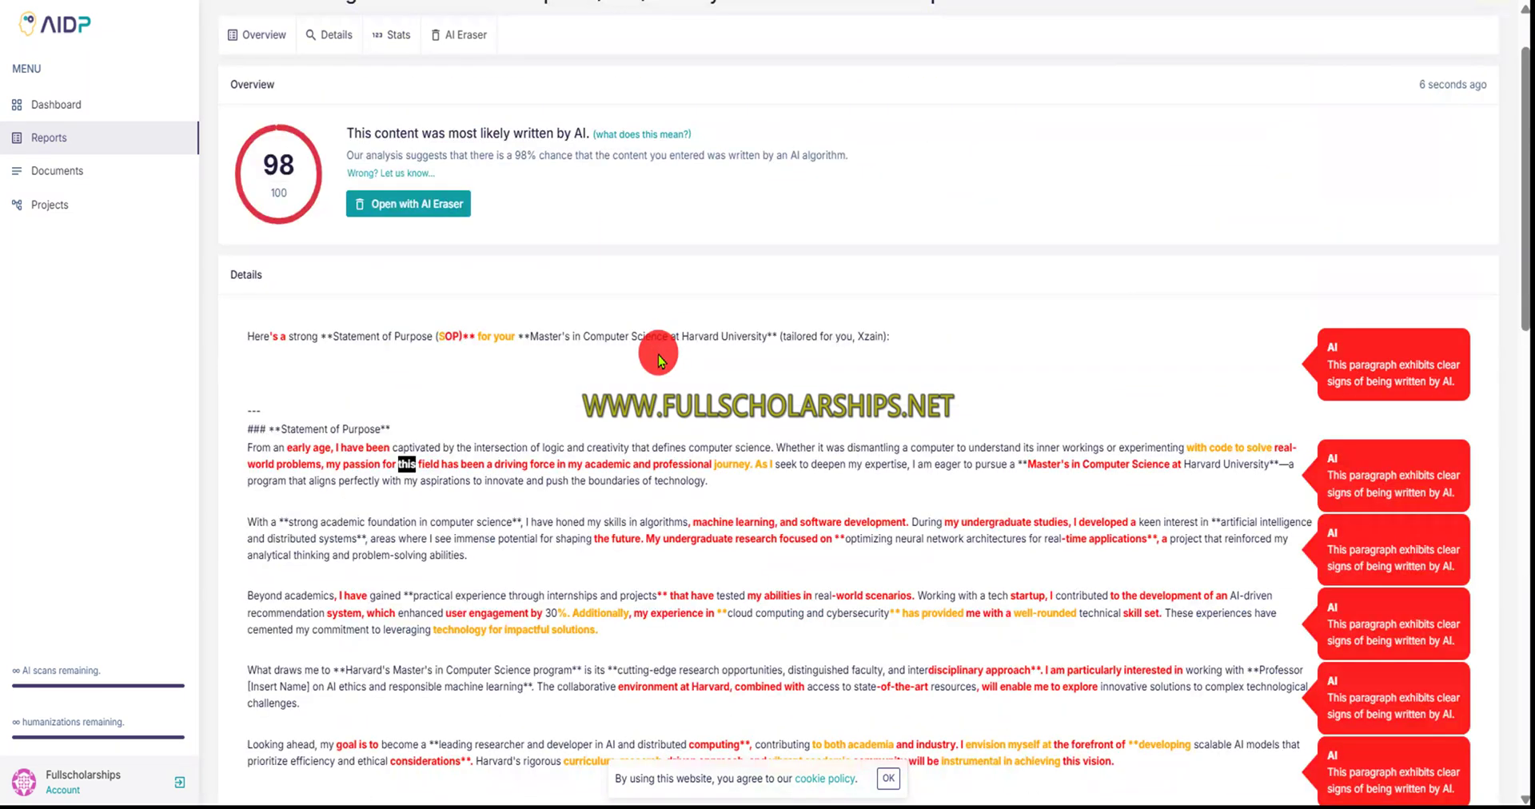
- Open the scanned SOP with AI Eraser and look over its marked-up text, AI score and eraser tools
{"action": "left_click", "coordinate": [404, 206]}
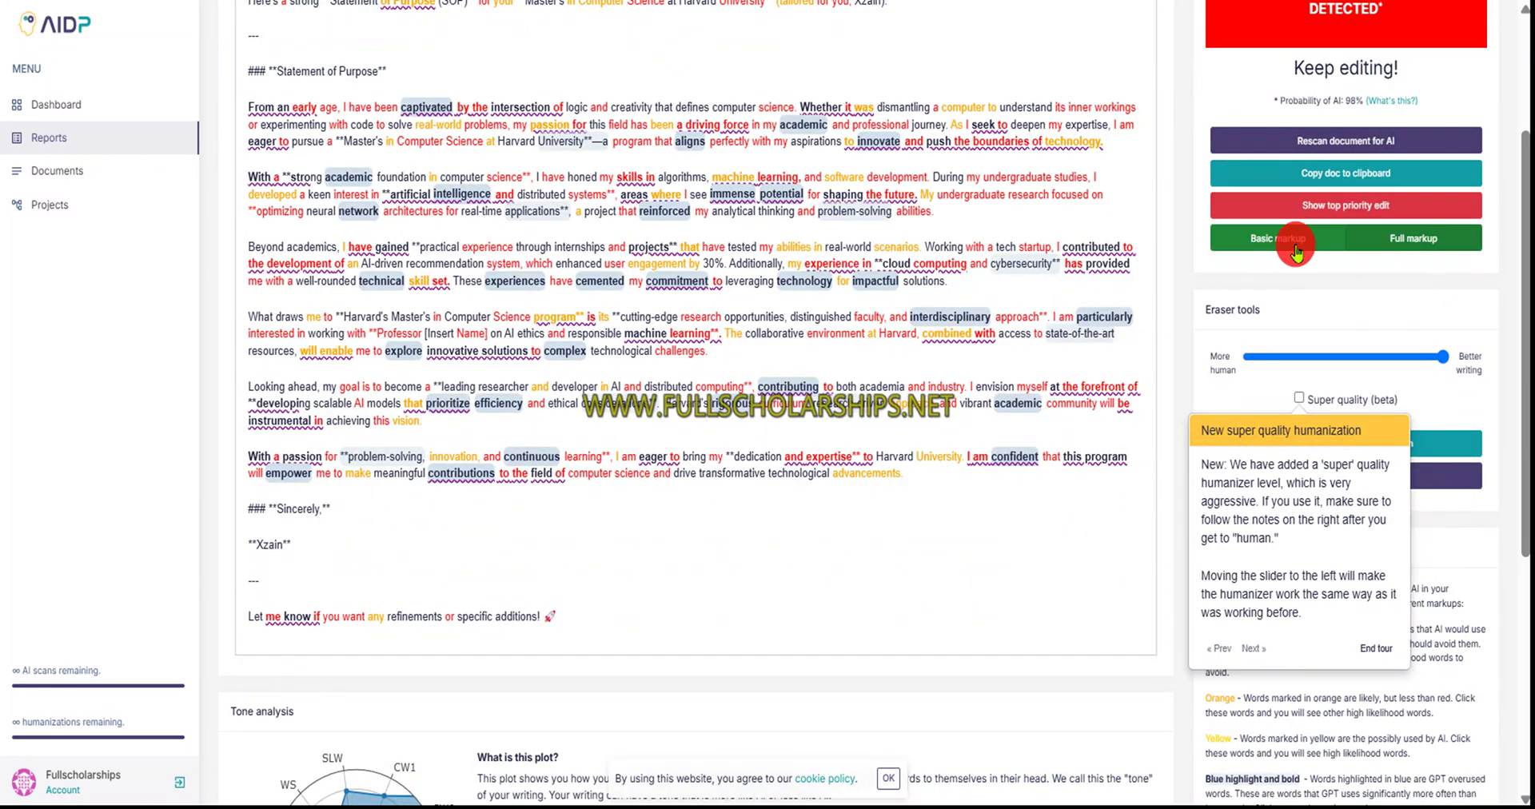
{"action": "scroll", "coordinate": [1289, 253], "scroll_direction": "down", "scroll_amount": 2}
{"action": "scroll", "coordinate": [768, 281], "scroll_direction": "down", "scroll_amount": 3}
{"action": "scroll", "coordinate": [794, 289], "scroll_direction": "up", "scroll_amount": 7}
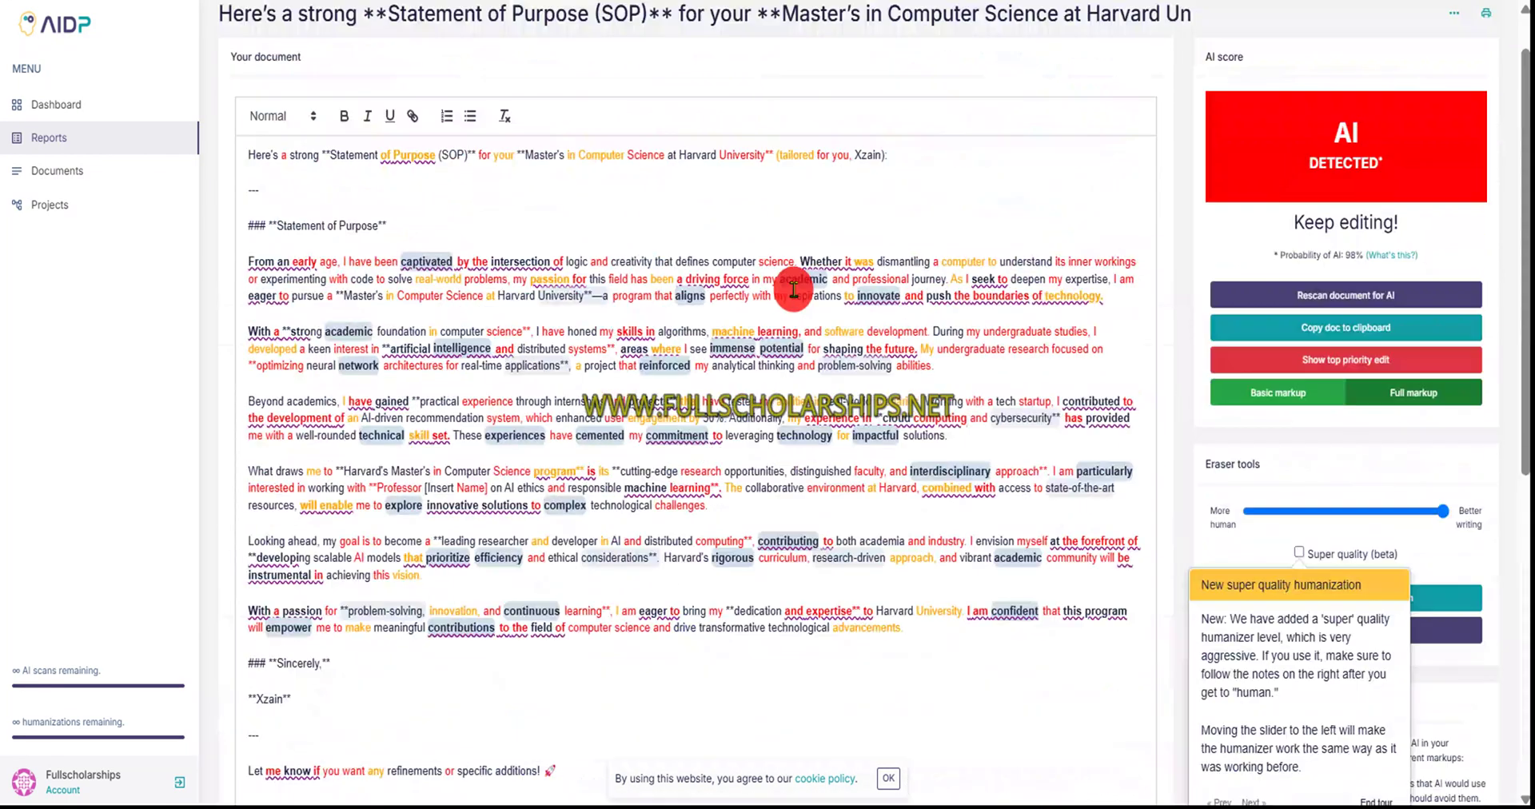
{"action": "scroll", "coordinate": [794, 289], "scroll_direction": "up", "scroll_amount": 1}
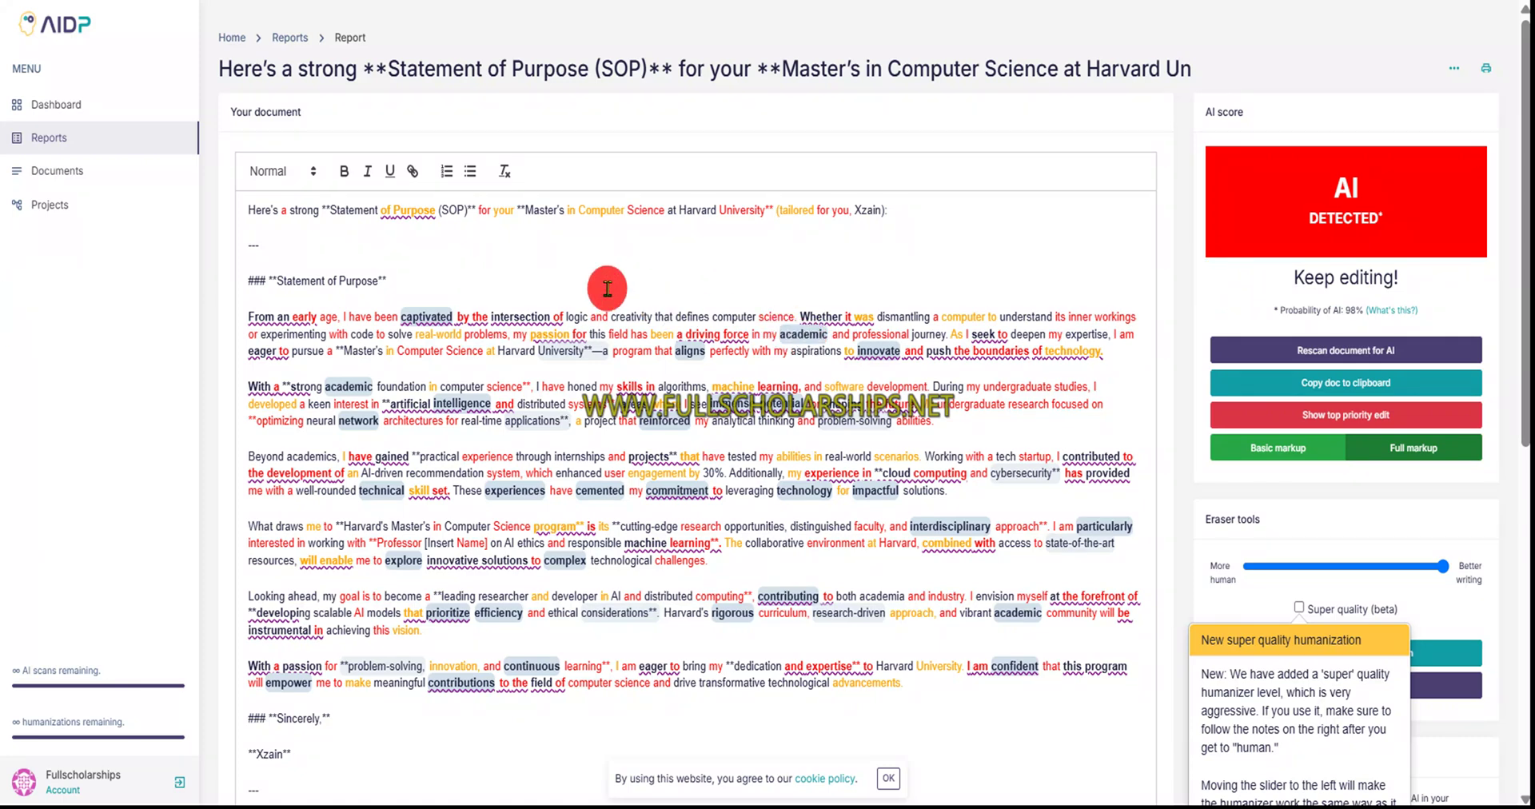
- Open the human-written reports from the dashboard and paste the SOP as the text for a new scan
{"action": "left_click", "coordinate": [75, 104]}
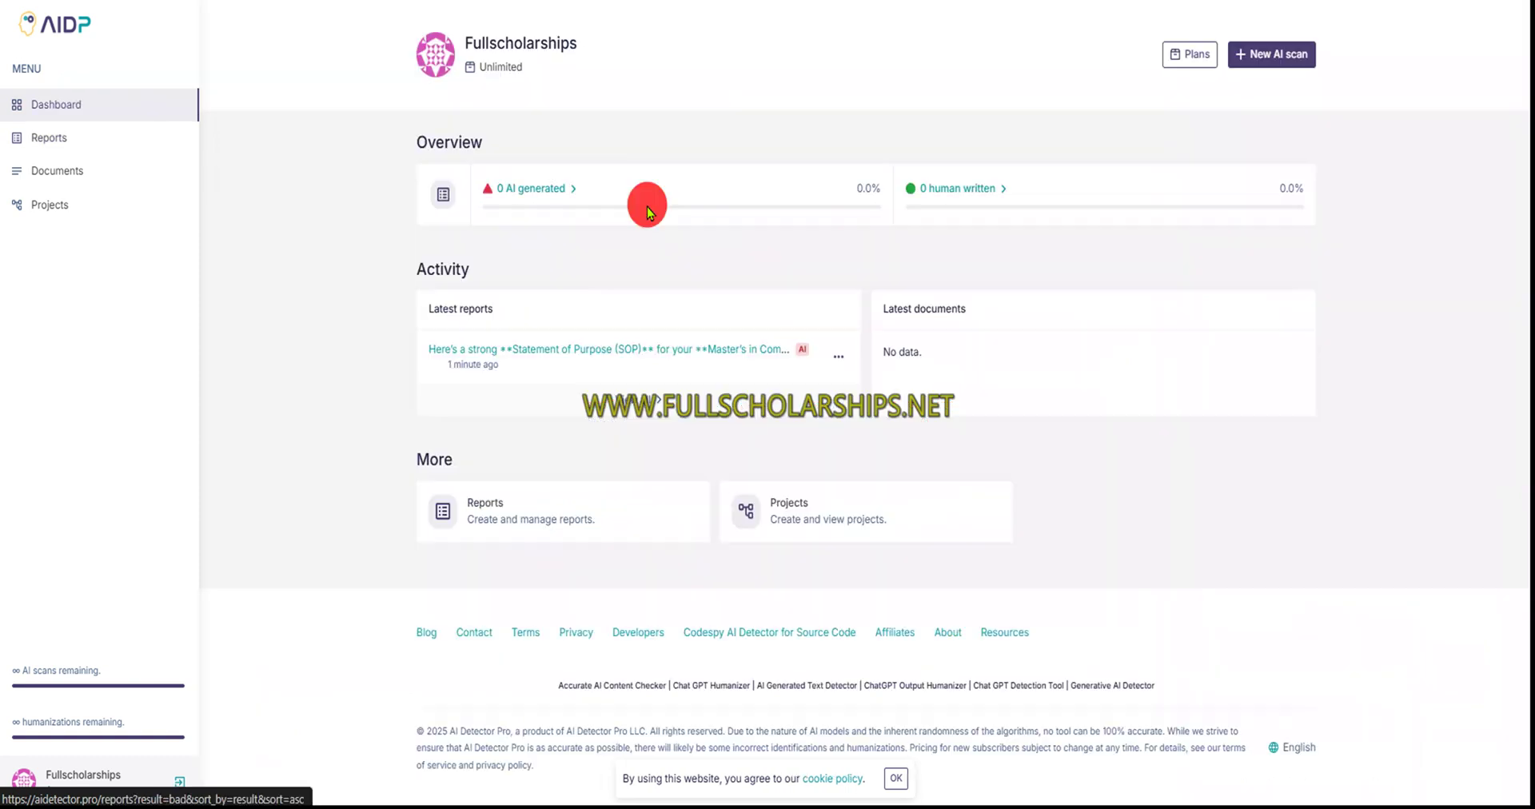
{"action": "left_click", "coordinate": [982, 190]}
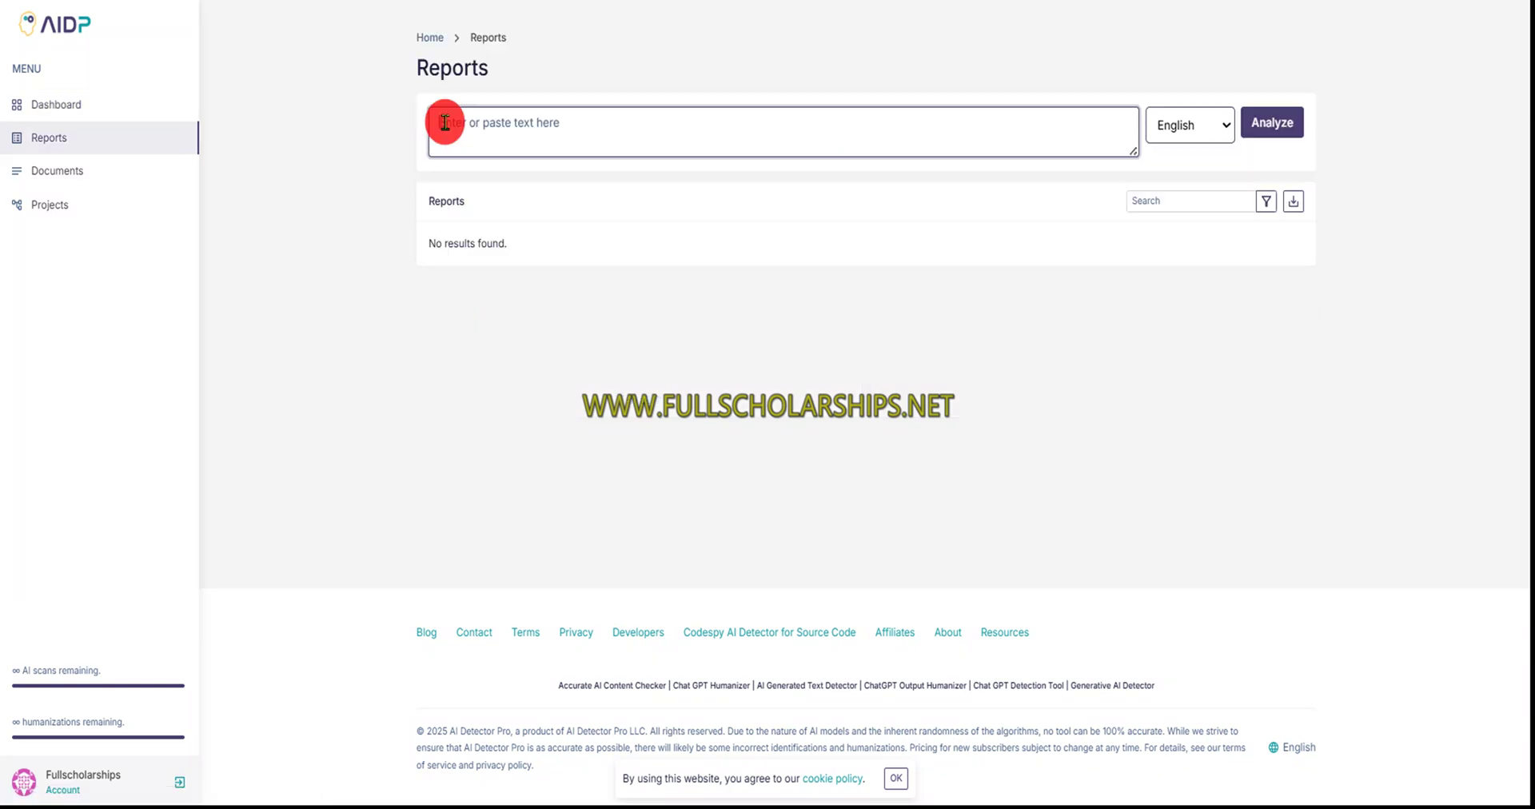
{"action": "key", "text": "ctrl+v"}
- Delete the closing line offering refinements or specific additions and the dashed separator from the end of the pasted SOP
{"action": "triple_click", "coordinate": [442, 141]}
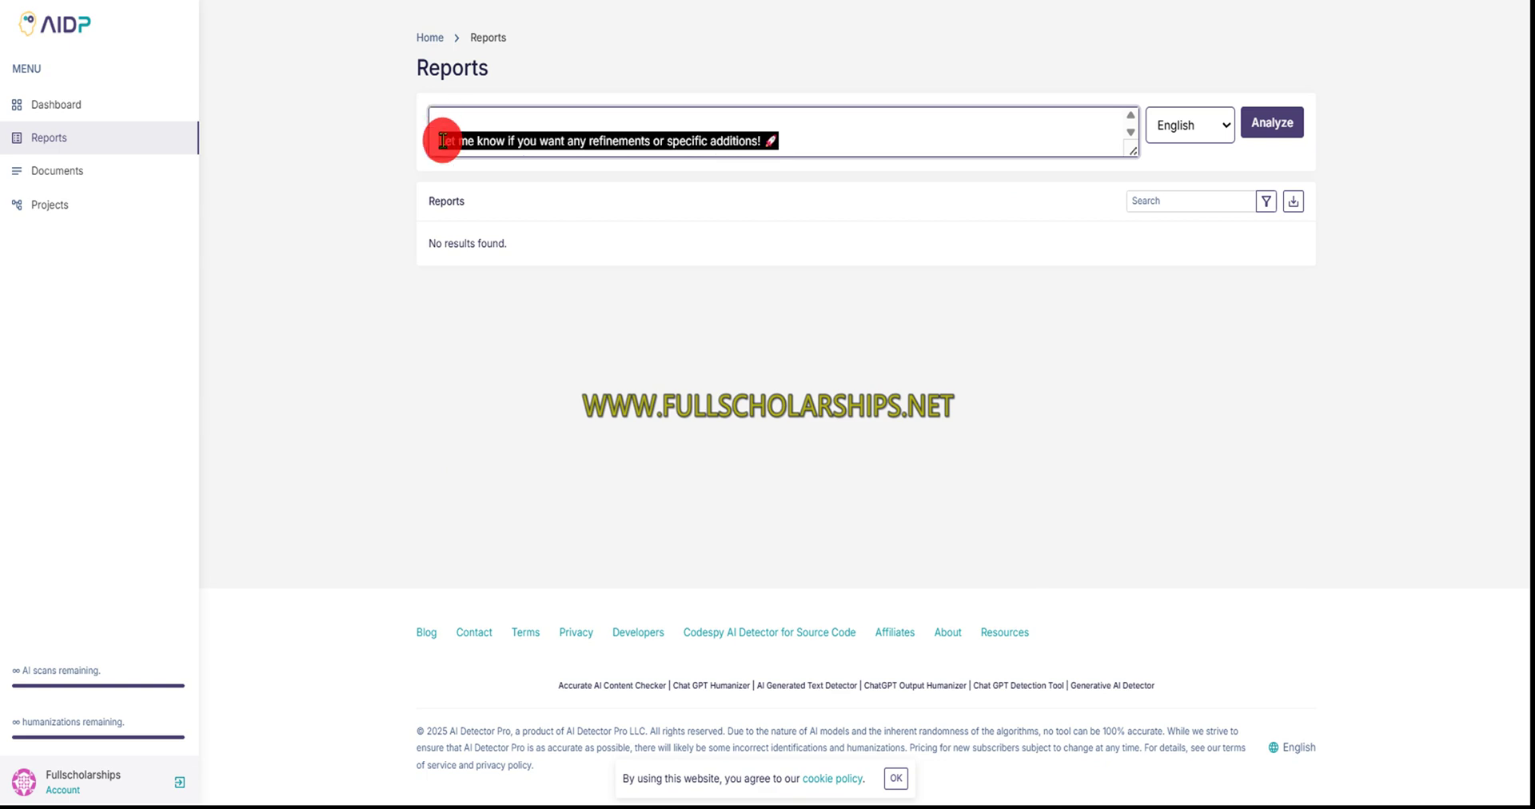
{"action": "key", "text": "BackSpace"}
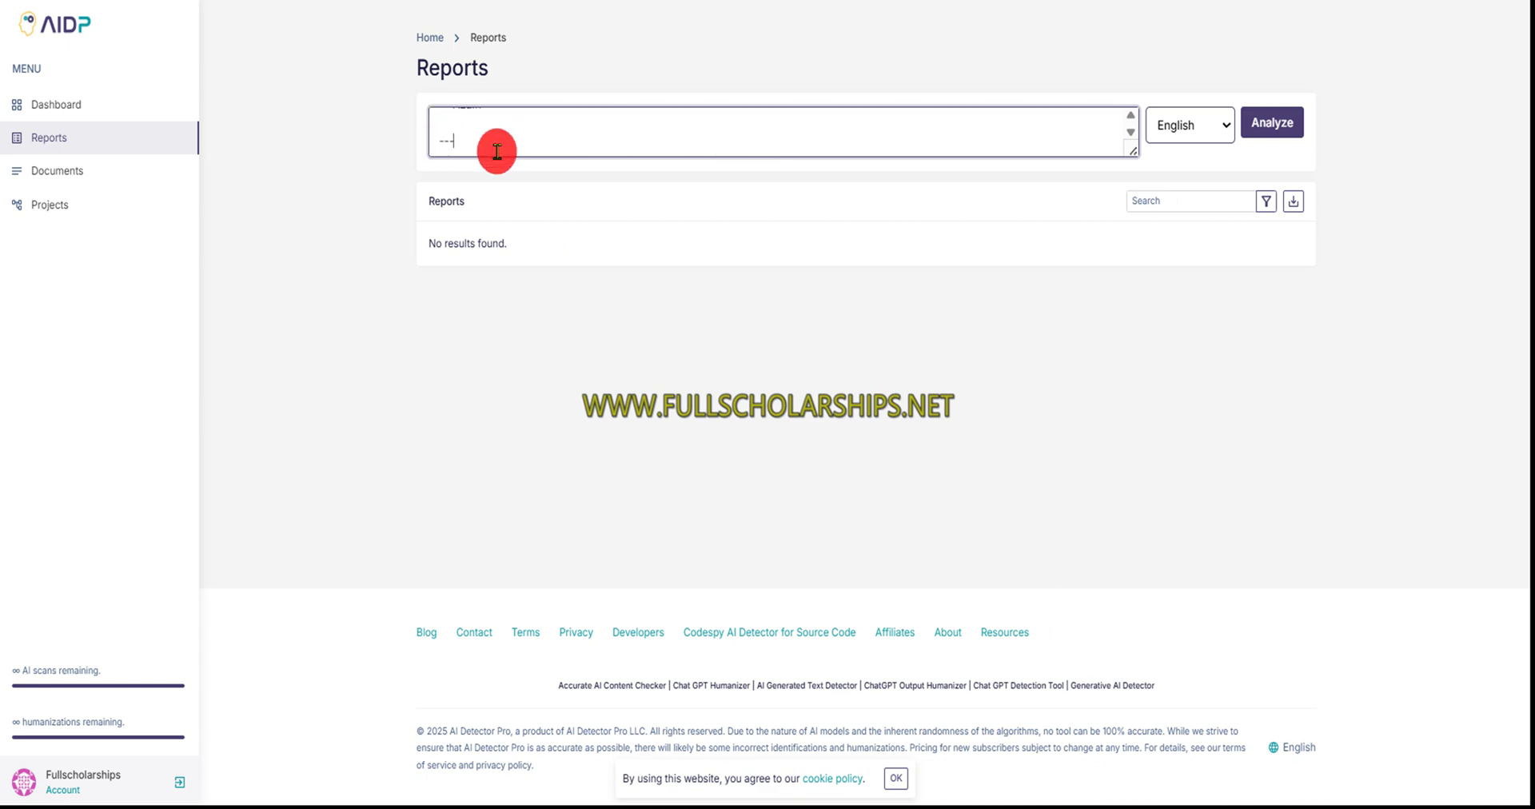
{"action": "key", "text": "BackSpace"}
{"action": "key", "text": "BackSpace"}
{"action": "key", "text": "BackSpace"}
{"action": "key", "text": "BackSpace"}
{"action": "key", "text": "BackSpace"}
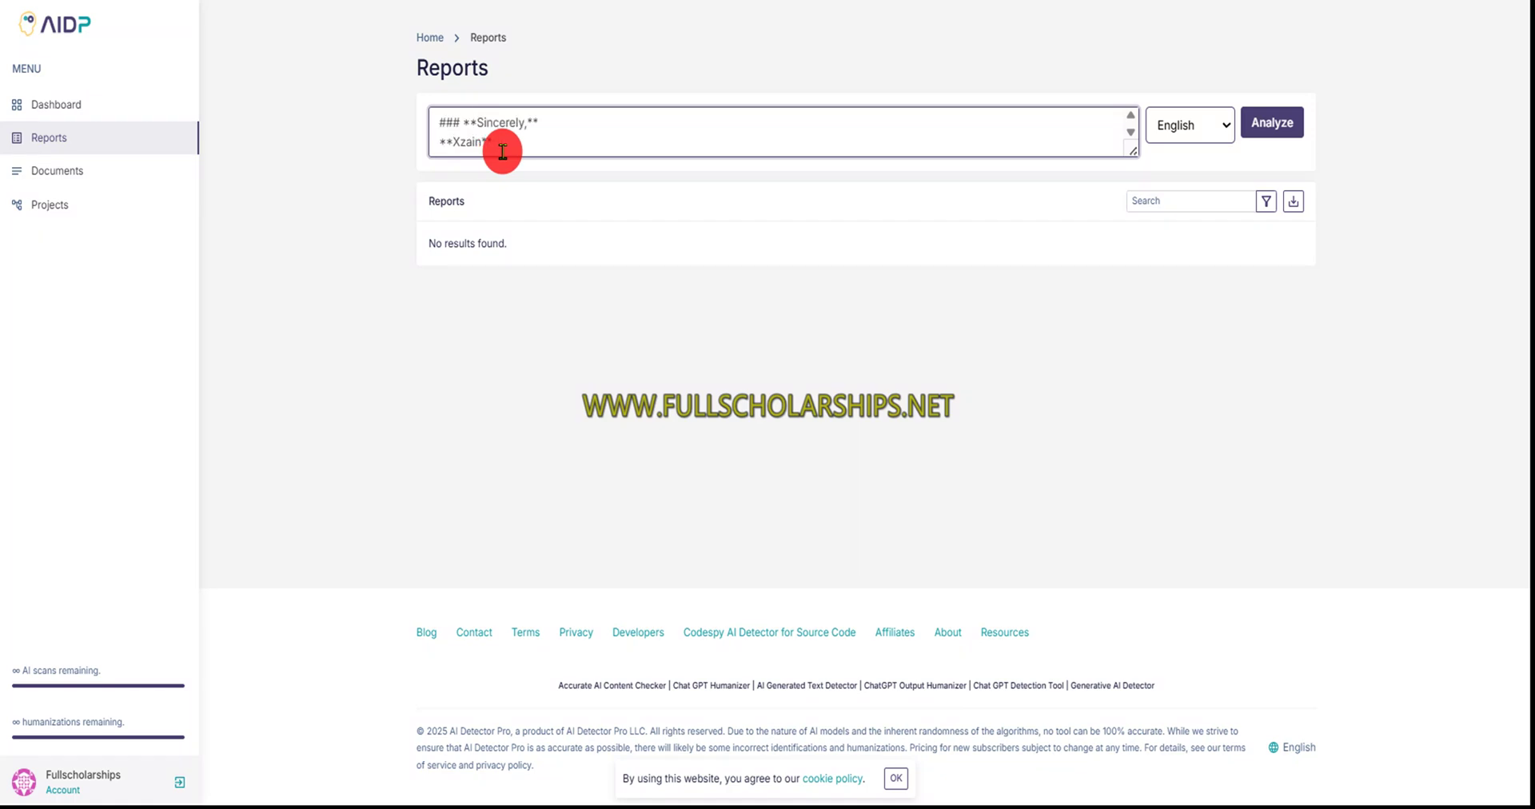
{"action": "triple_click", "coordinate": [440, 137]}
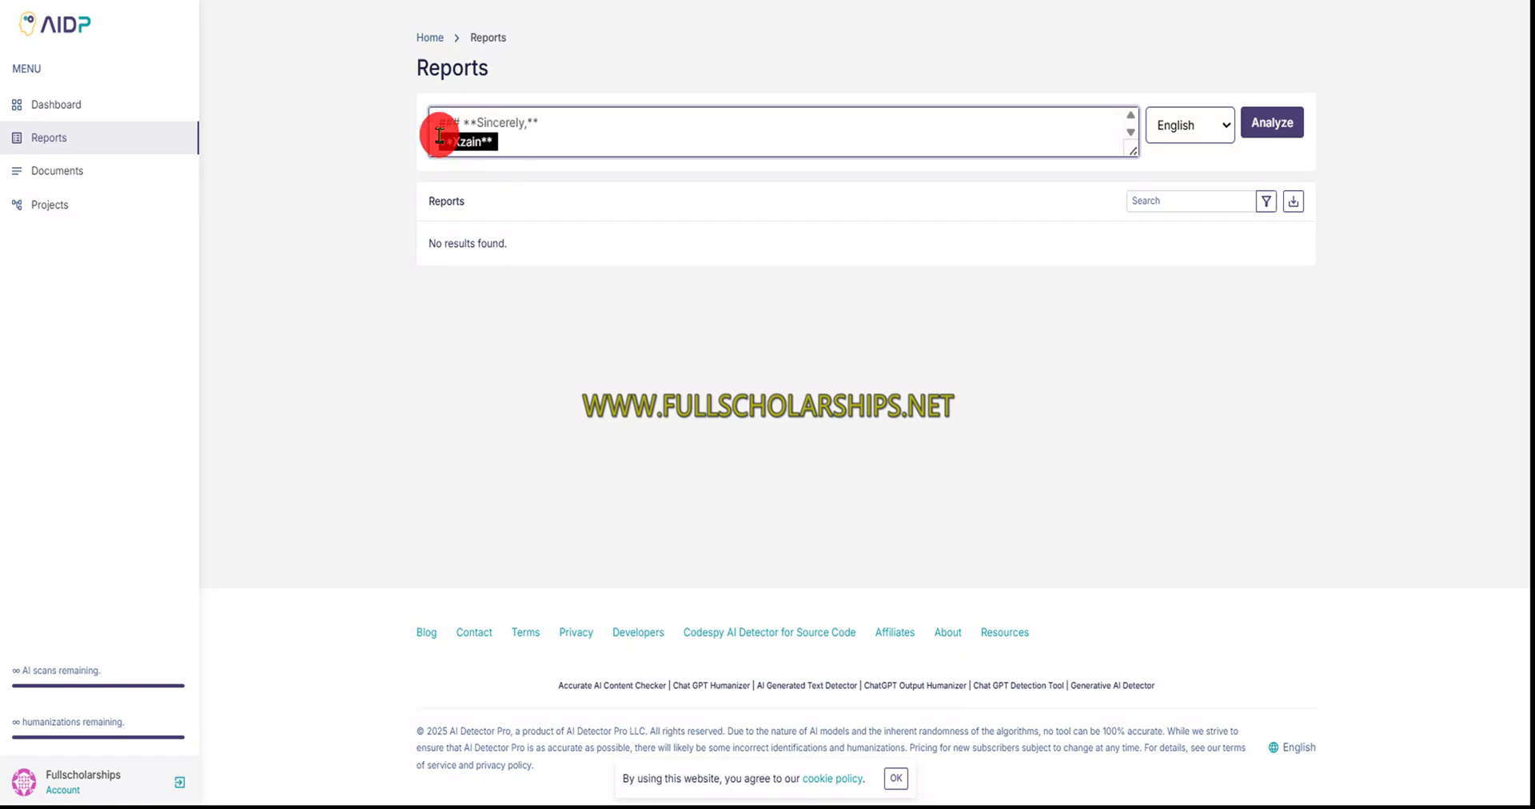
- Remove the asterisks around "Harvard's Master's in Computer Science program" and before "cutting-edge research opportunities" in the pasted SOP
{"action": "scroll", "coordinate": [562, 138], "scroll_direction": "up", "scroll_amount": 5}
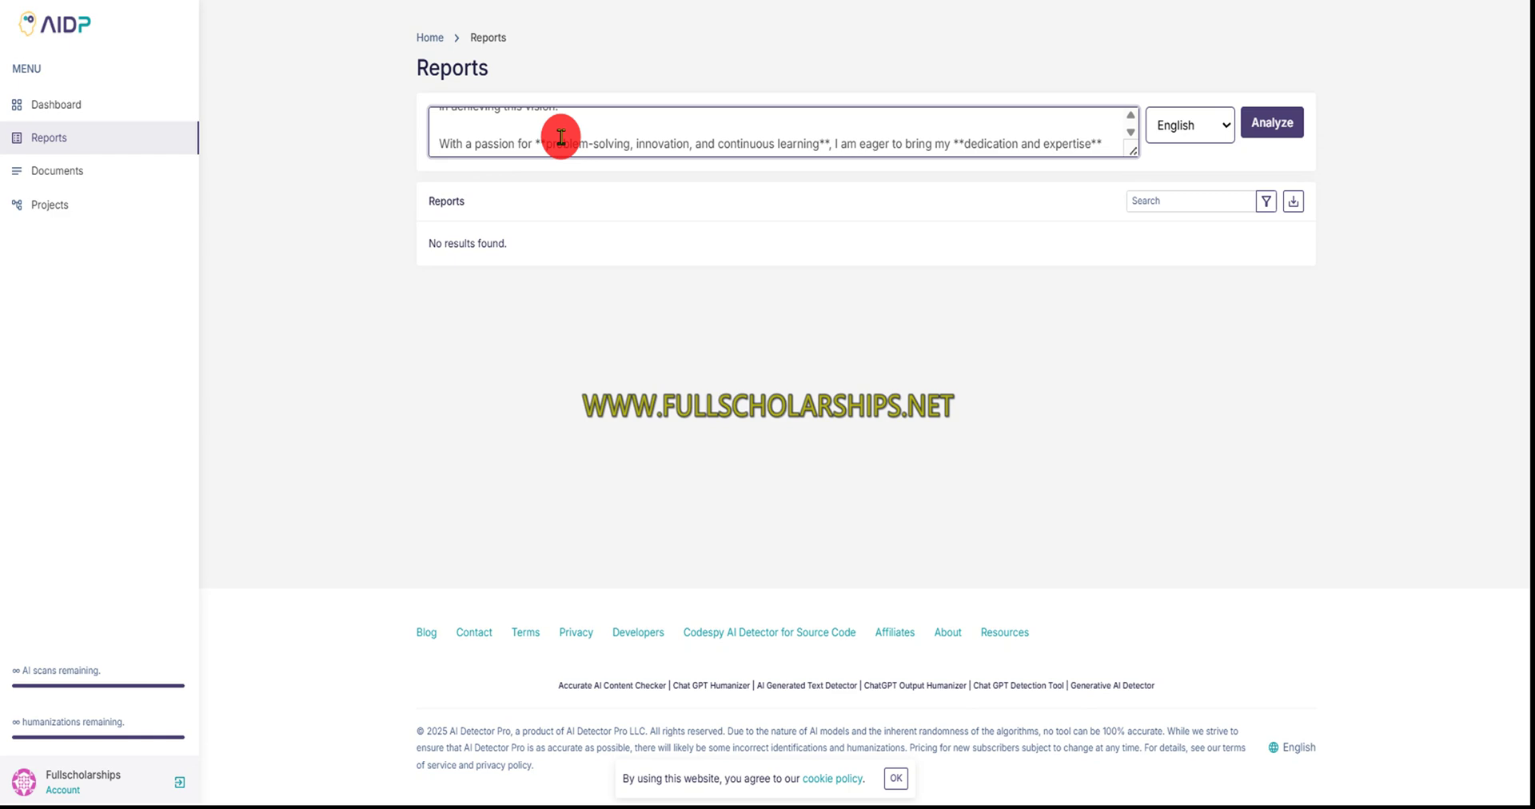
{"action": "scroll", "coordinate": [562, 138], "scroll_direction": "up", "scroll_amount": 10}
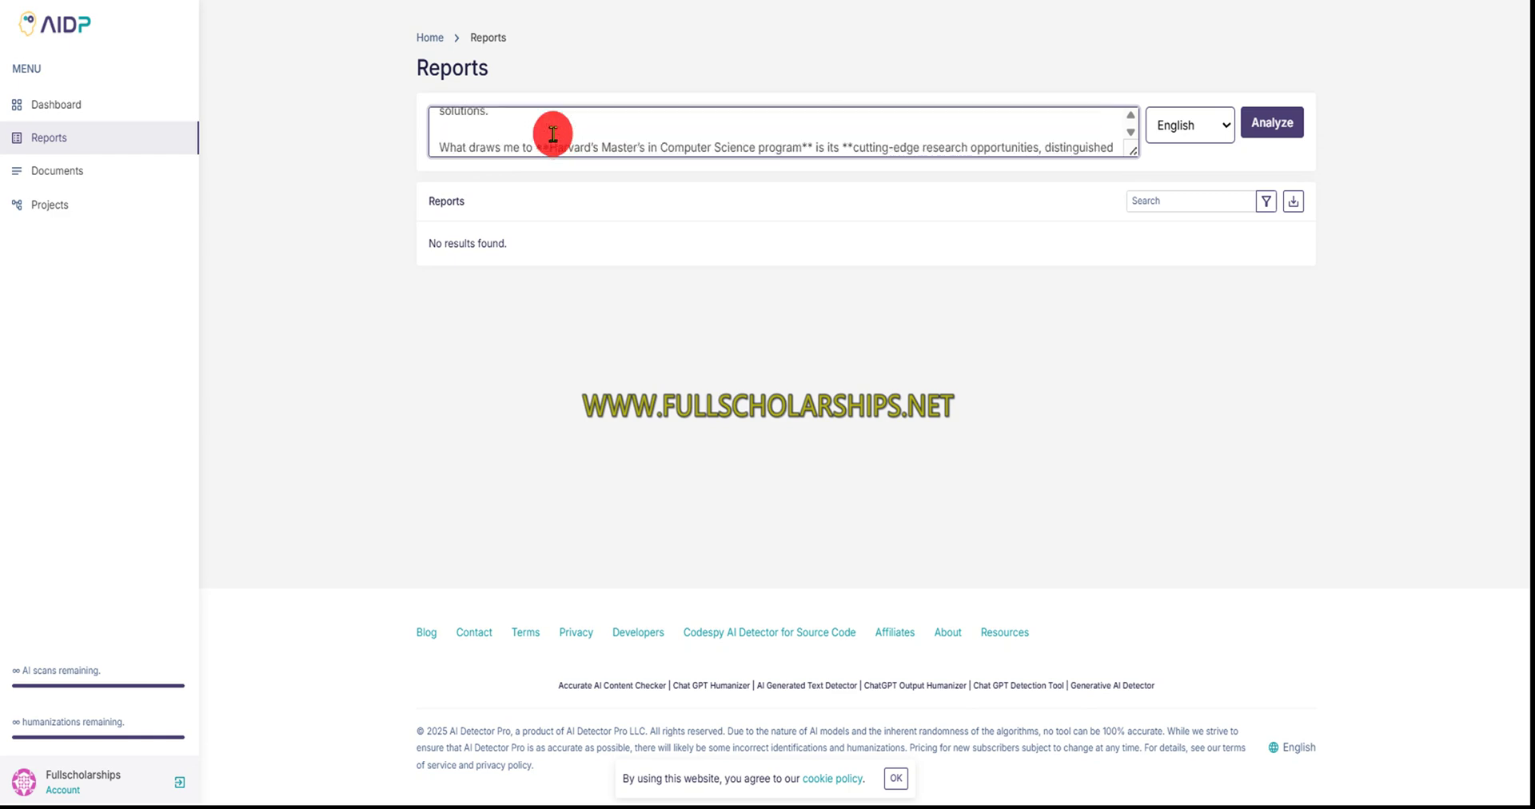
{"action": "left_click", "coordinate": [553, 149]}
{"action": "key", "text": "BackSpace"}
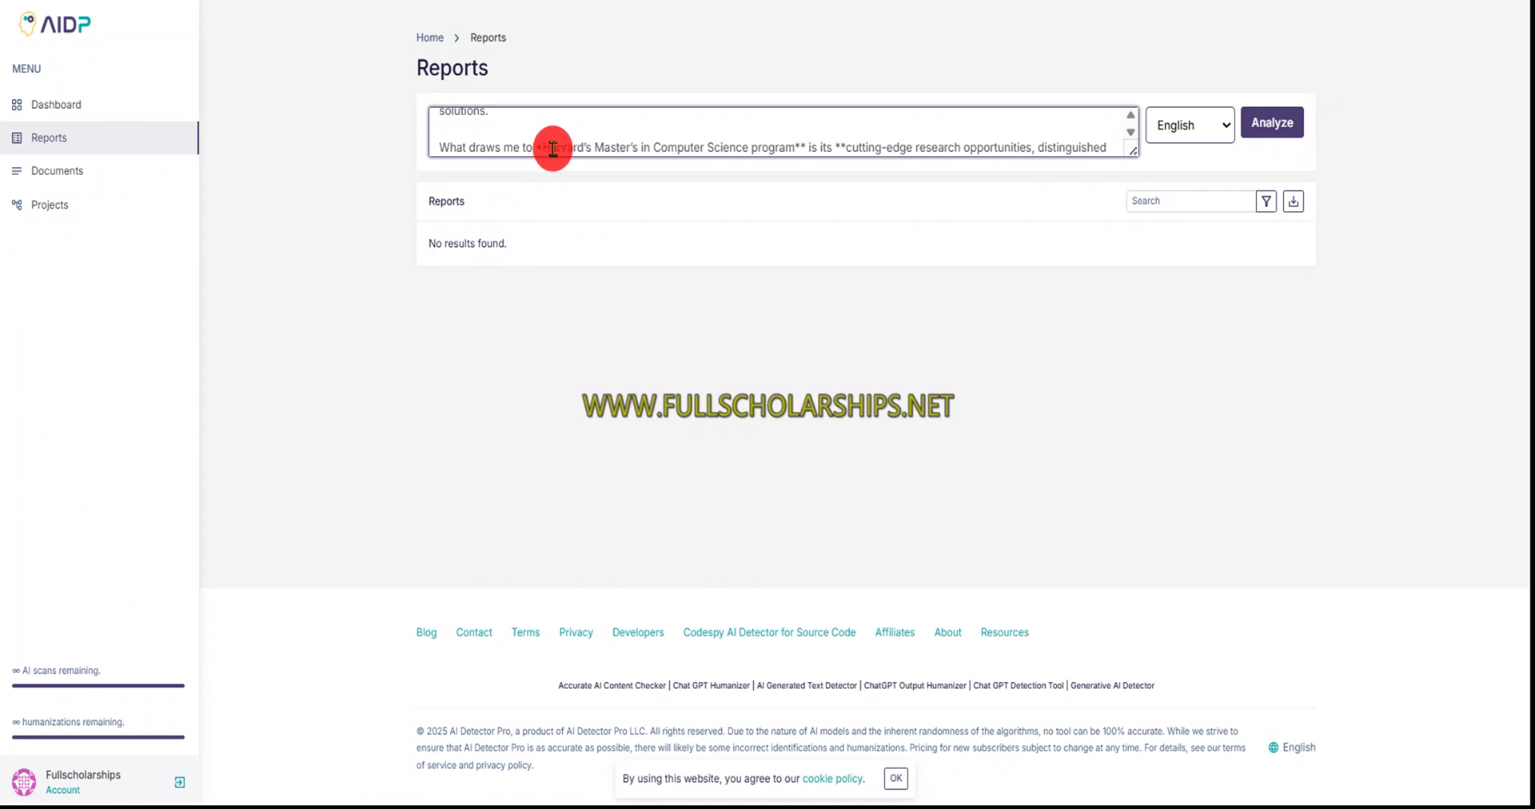
{"action": "key", "text": "BackSpace"}
{"action": "left_click", "coordinate": [803, 147]}
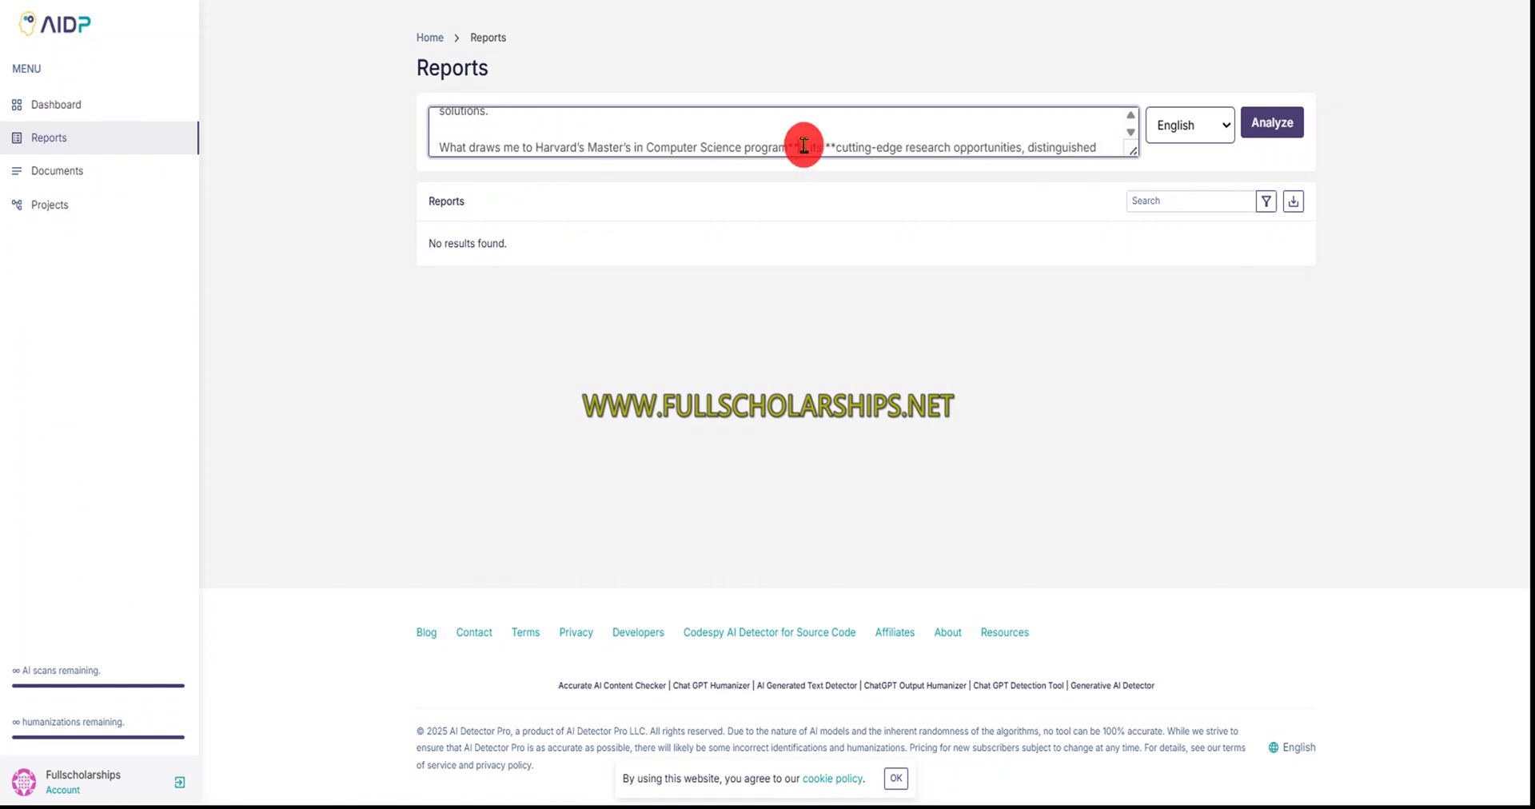
{"action": "key", "text": "BackSpace"}
{"action": "key", "text": "BackSpace"}
{"action": "left_click", "coordinate": [826, 144]}
{"action": "key", "text": "BackSpace"}
{"action": "key", "text": "BackSpace"}
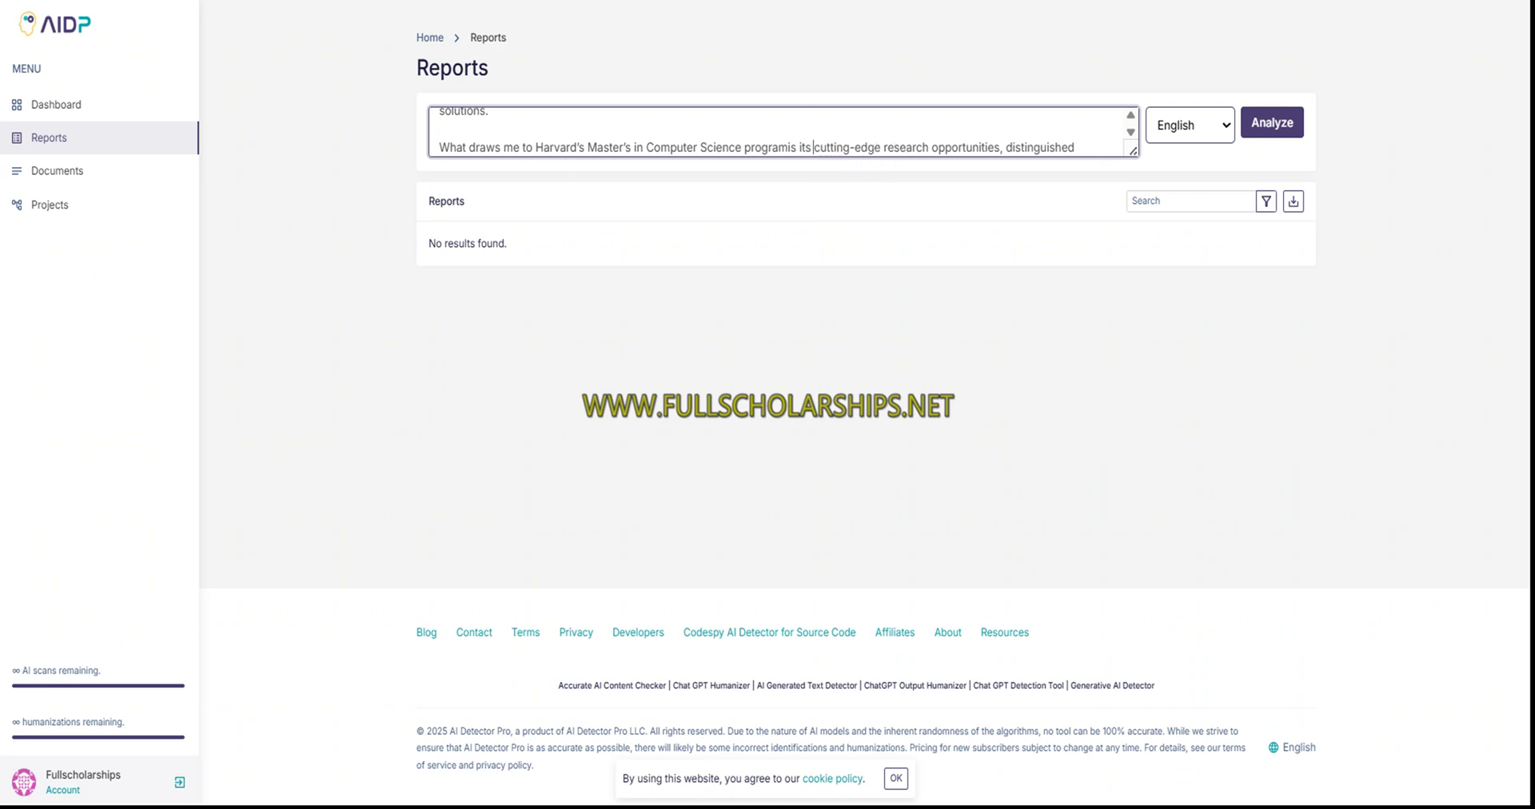
{"action": "scroll", "coordinate": [616, 152], "scroll_direction": "up", "scroll_amount": 6}
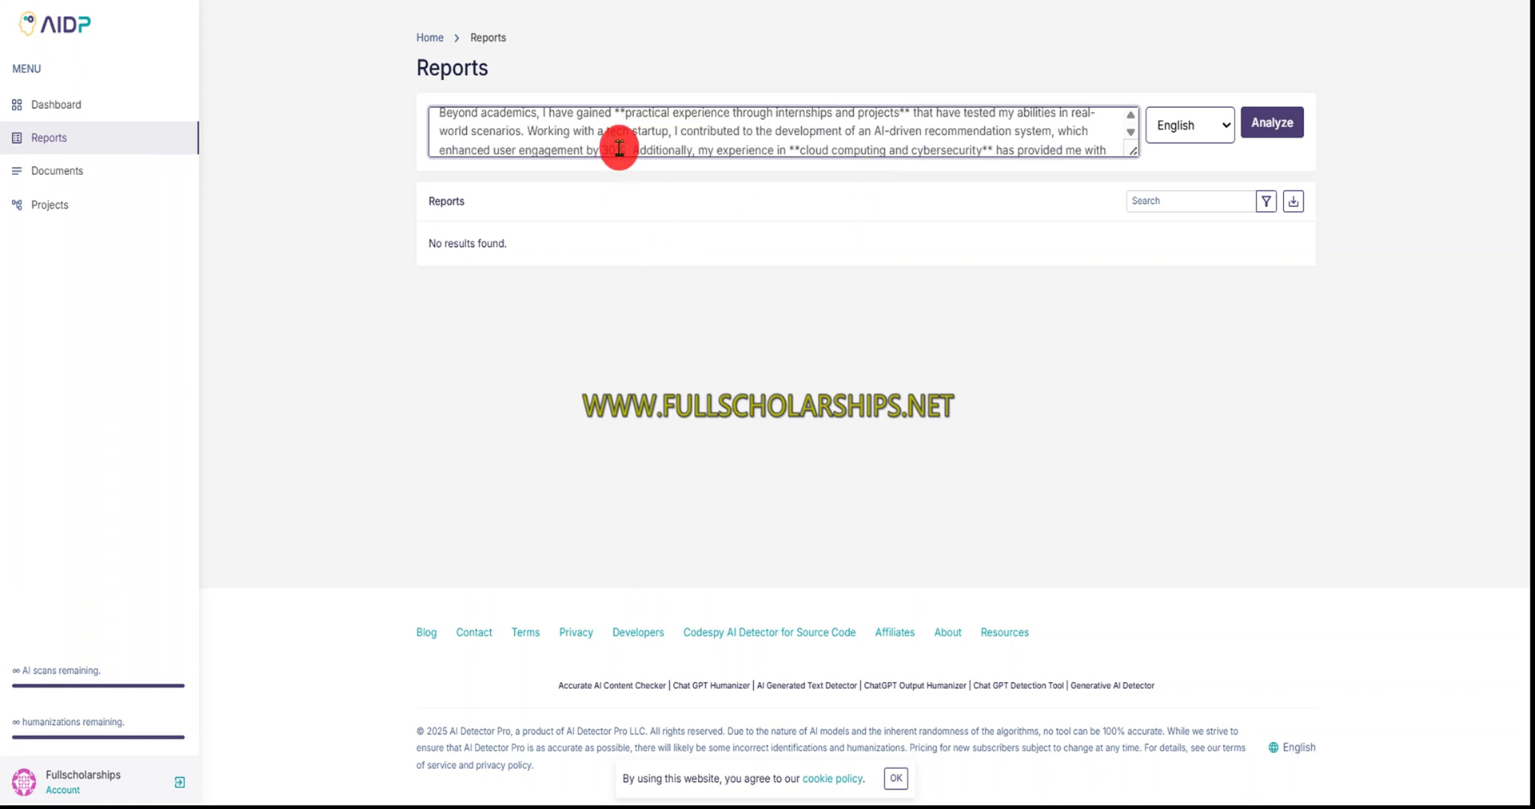
{"action": "scroll", "coordinate": [616, 143], "scroll_direction": "up", "scroll_amount": 8}
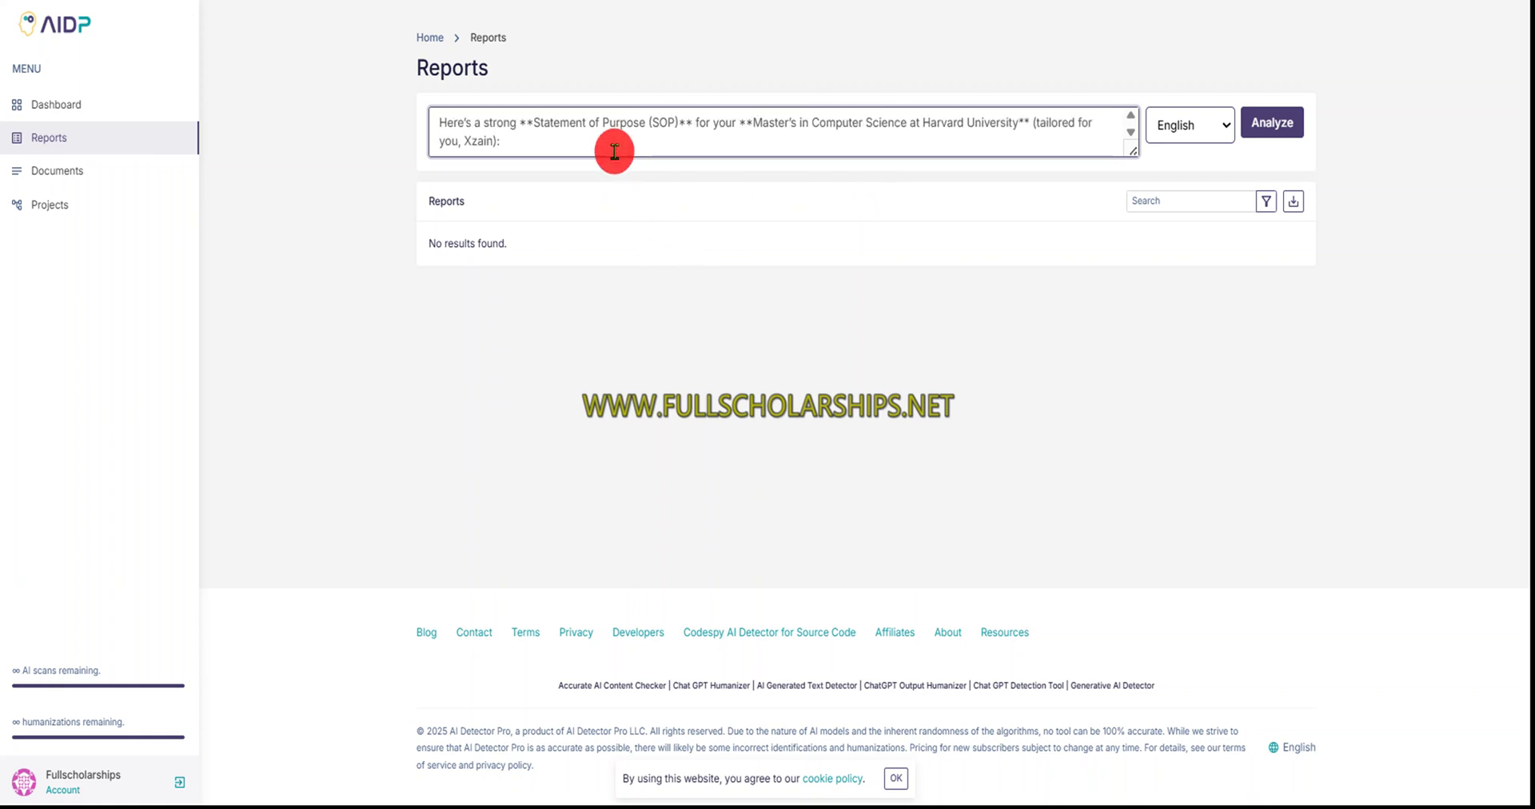
- Delete the "### **Statement of Purpose**" heading above the first paragraph of the pasted SOP
{"action": "left_click", "coordinate": [600, 139]}
{"action": "scroll", "coordinate": [439, 128], "scroll_direction": "up", "scroll_amount": 8}
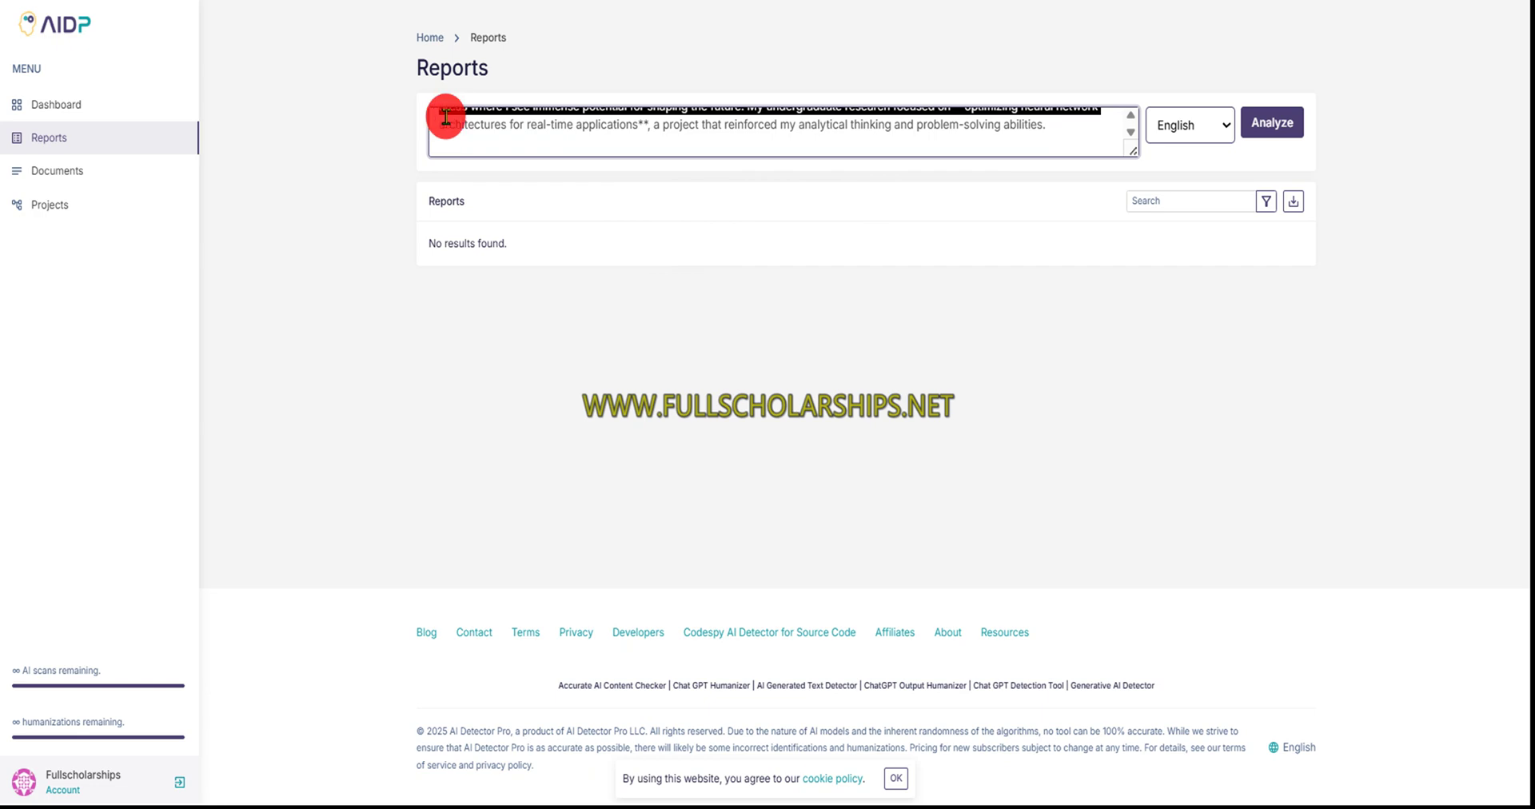
{"action": "scroll", "coordinate": [540, 152], "scroll_direction": "down", "scroll_amount": 2}
{"action": "key", "text": "Down"}
{"action": "key", "text": "Up"}
{"action": "key", "text": "Up"}
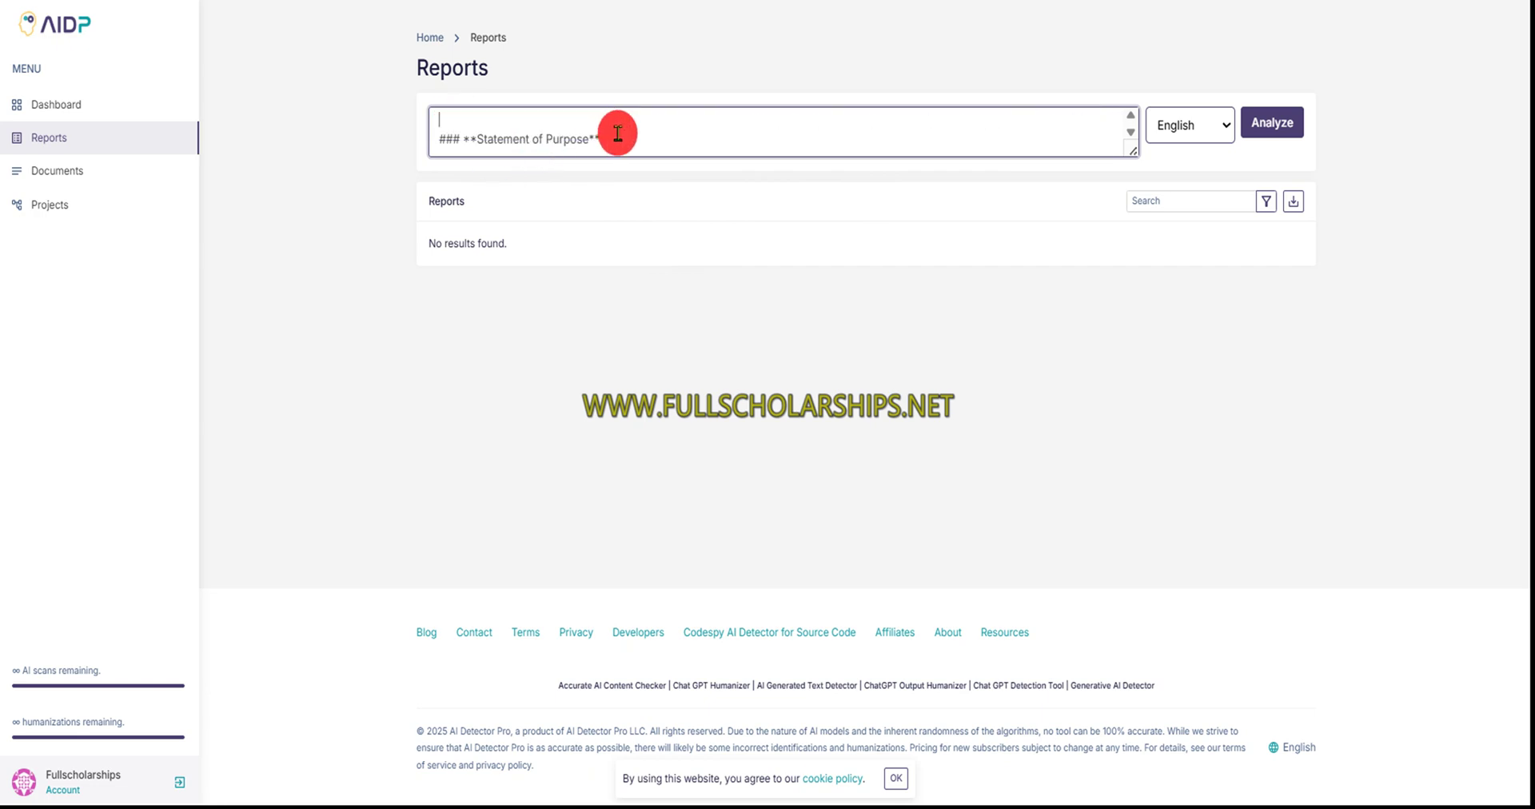
{"action": "key", "text": "ctrl+shift+Home"}
{"action": "left_click", "coordinate": [548, 140]}
{"action": "scroll", "coordinate": [549, 140], "scroll_direction": "down", "scroll_amount": 1}
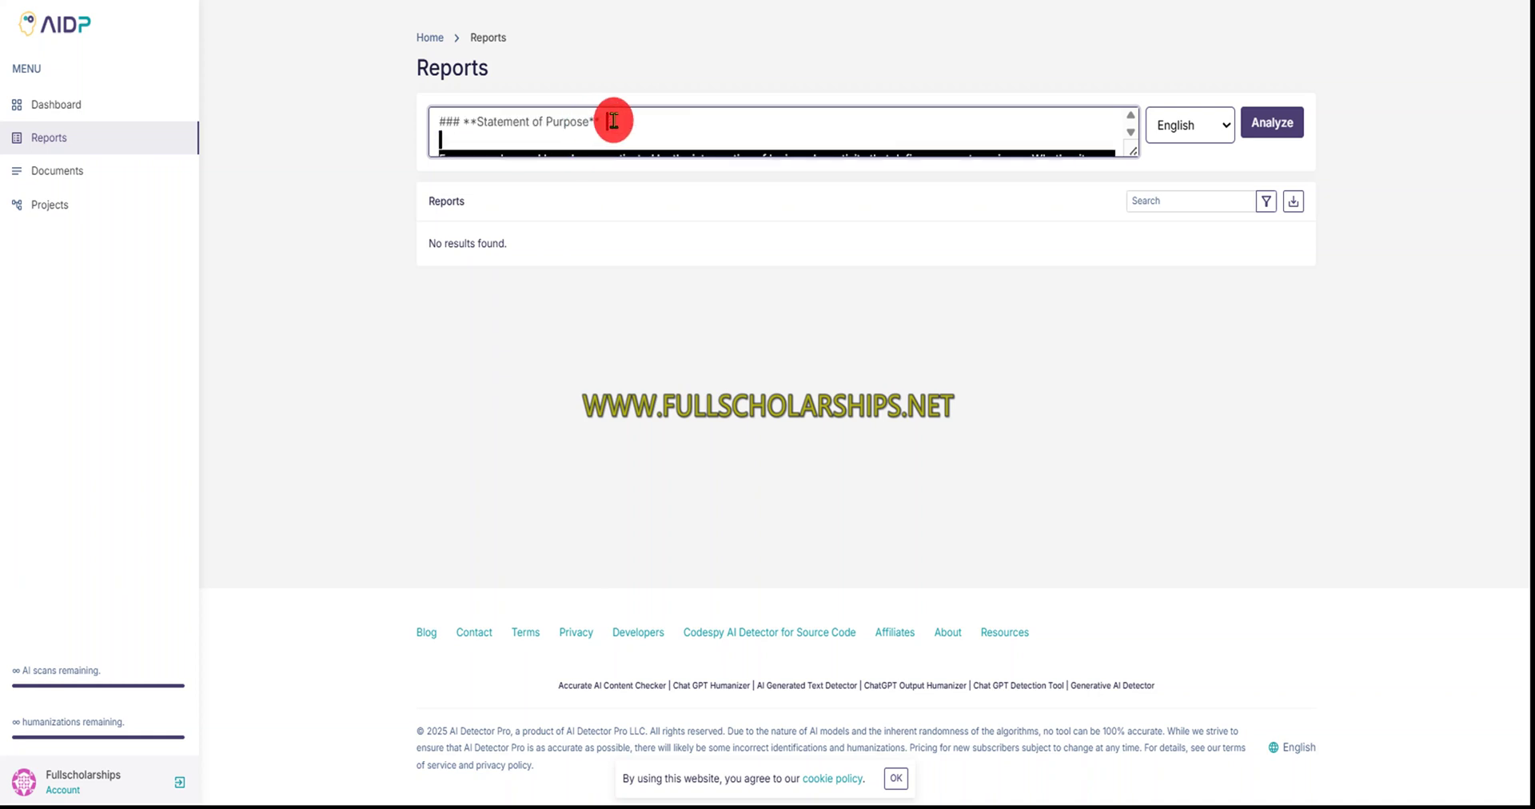
{"action": "key", "text": "BackSpace"}
{"action": "key", "text": "BackSpace"}
{"action": "key", "text": "BackSpace"}
{"action": "key", "text": "BackSpace"}
{"action": "key", "text": "BackSpace"}
{"action": "key", "text": "BackSpace"}
{"action": "key", "text": "BackSpace"}
{"action": "key", "text": "BackSpace"}
{"action": "key", "text": "BackSpace"}
{"action": "key", "text": "BackSpace"}
{"action": "key", "text": "BackSpace"}
{"action": "key", "text": "BackSpace"}
{"action": "key", "text": "BackSpace"}
{"action": "key", "text": "BackSpace"}
{"action": "key", "text": "BackSpace"}
{"action": "key", "text": "BackSpace"}
{"action": "key", "text": "BackSpace"}
{"action": "key", "text": "BackSpace"}
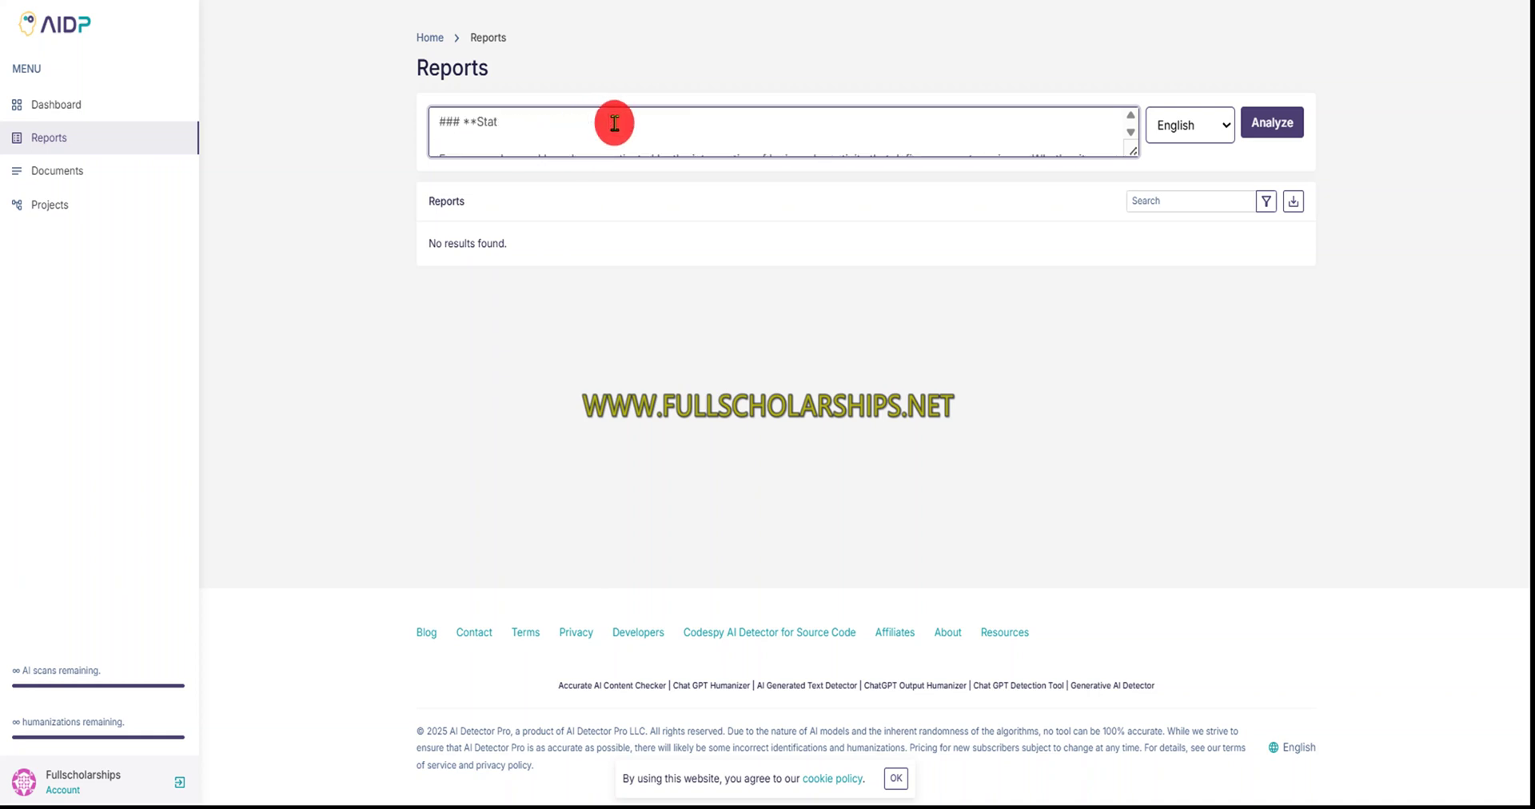
{"action": "key", "text": "BackSpace"}
{"action": "key", "text": "BackSpace"}
{"action": "key", "text": "BackSpace"}
{"action": "key", "text": "BackSpace"}
{"action": "key", "text": "BackSpace"}
{"action": "key", "text": "BackSpace"}
{"action": "key", "text": "BackSpace"}
- Delete the introductory "Here's a strong **Statement of Purpose (SOP)**" sentence from the start of the pasted SOP
{"action": "scroll", "coordinate": [614, 120], "scroll_direction": "up", "scroll_amount": 2}
{"action": "left_click_drag", "start_coordinate": [531, 137], "coordinate": [455, 124]}
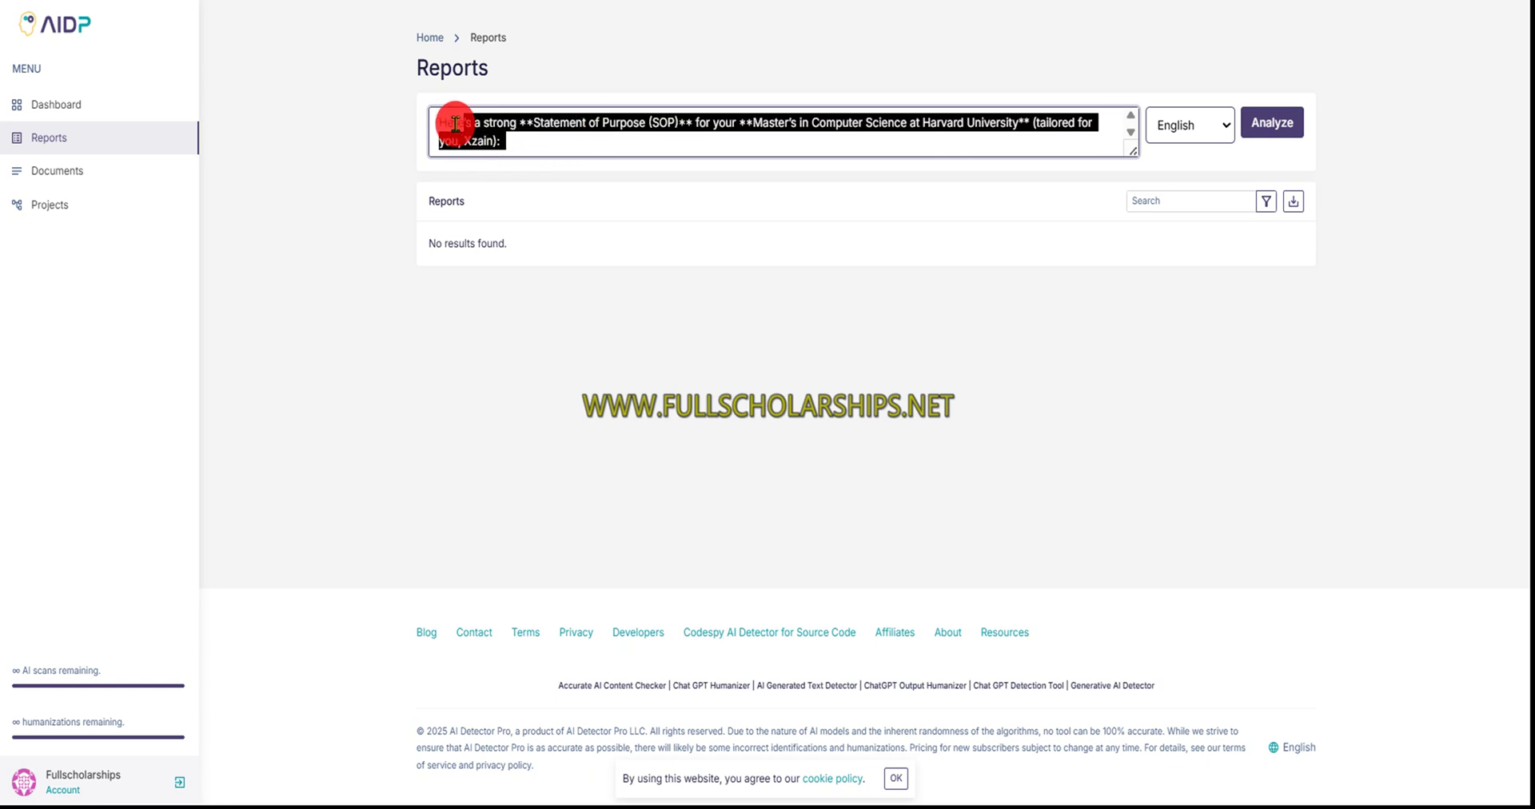
{"action": "key", "text": "BackSpace"}
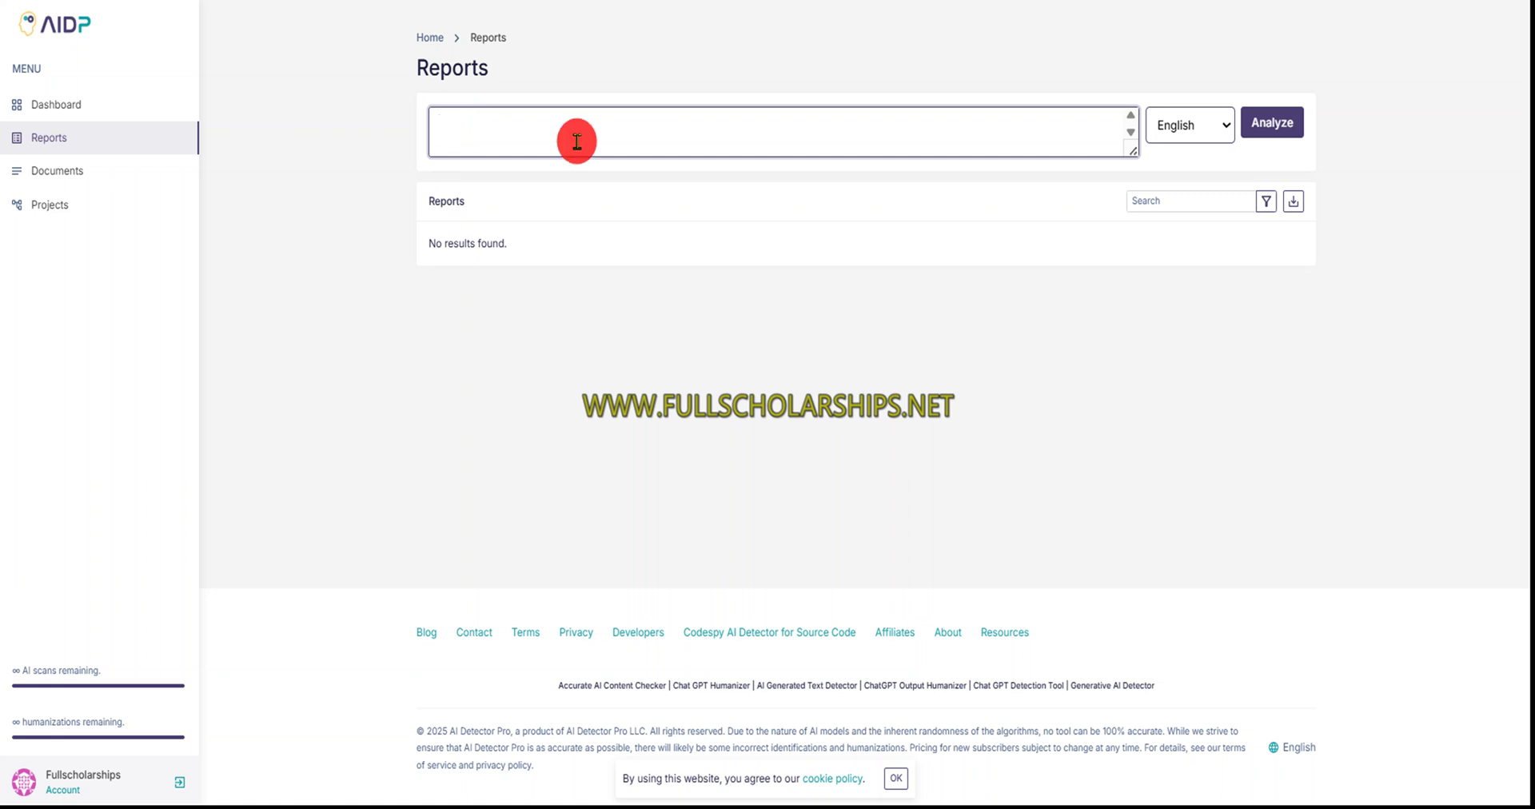
- Scan the cleaned SOP for AI content in English and open its new report with AI Eraser
{"action": "left_click", "coordinate": [1269, 123]}
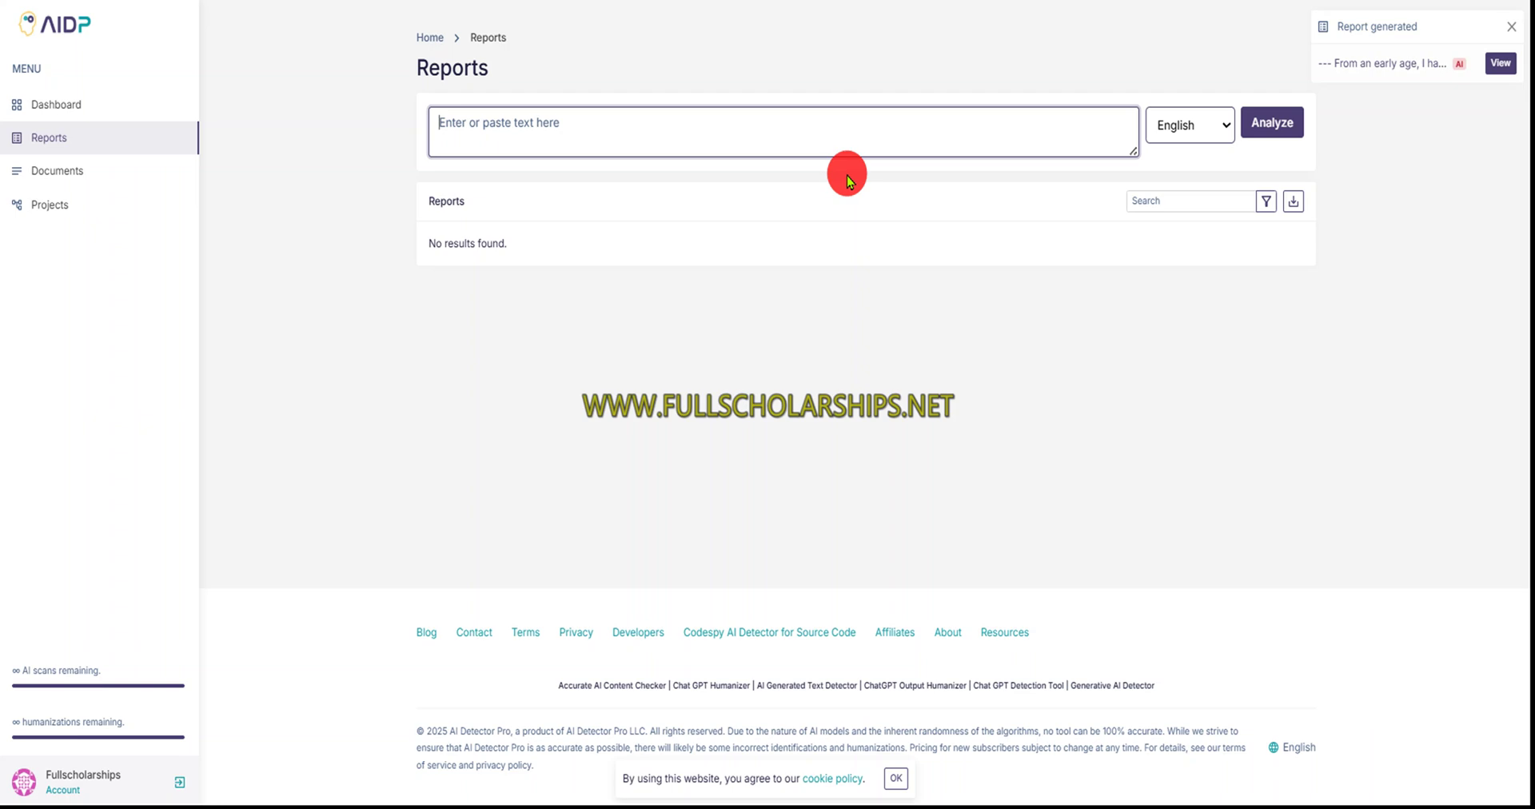
{"action": "left_click", "coordinate": [1504, 64]}
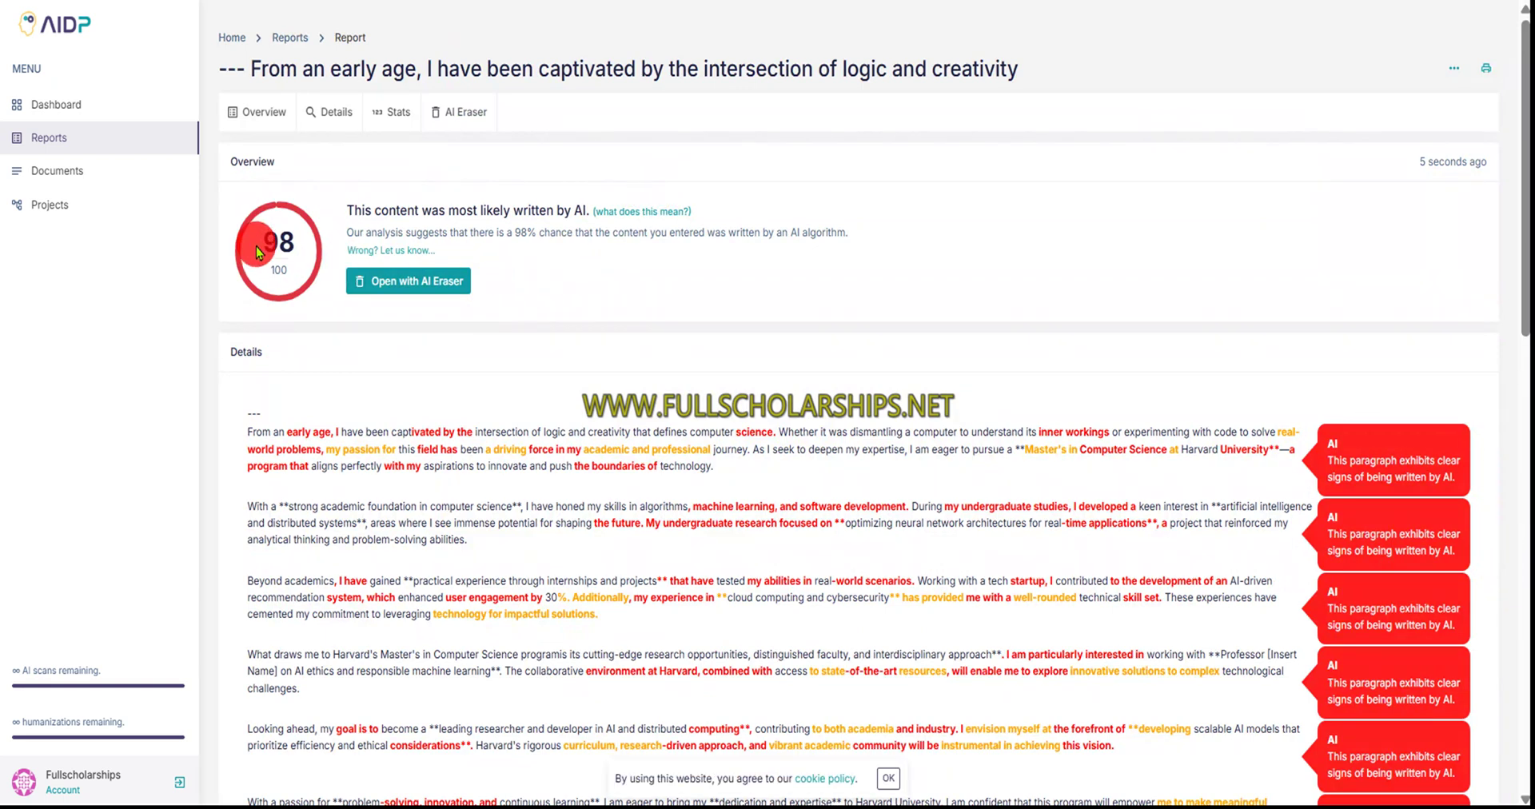
{"action": "left_click", "coordinate": [408, 286]}
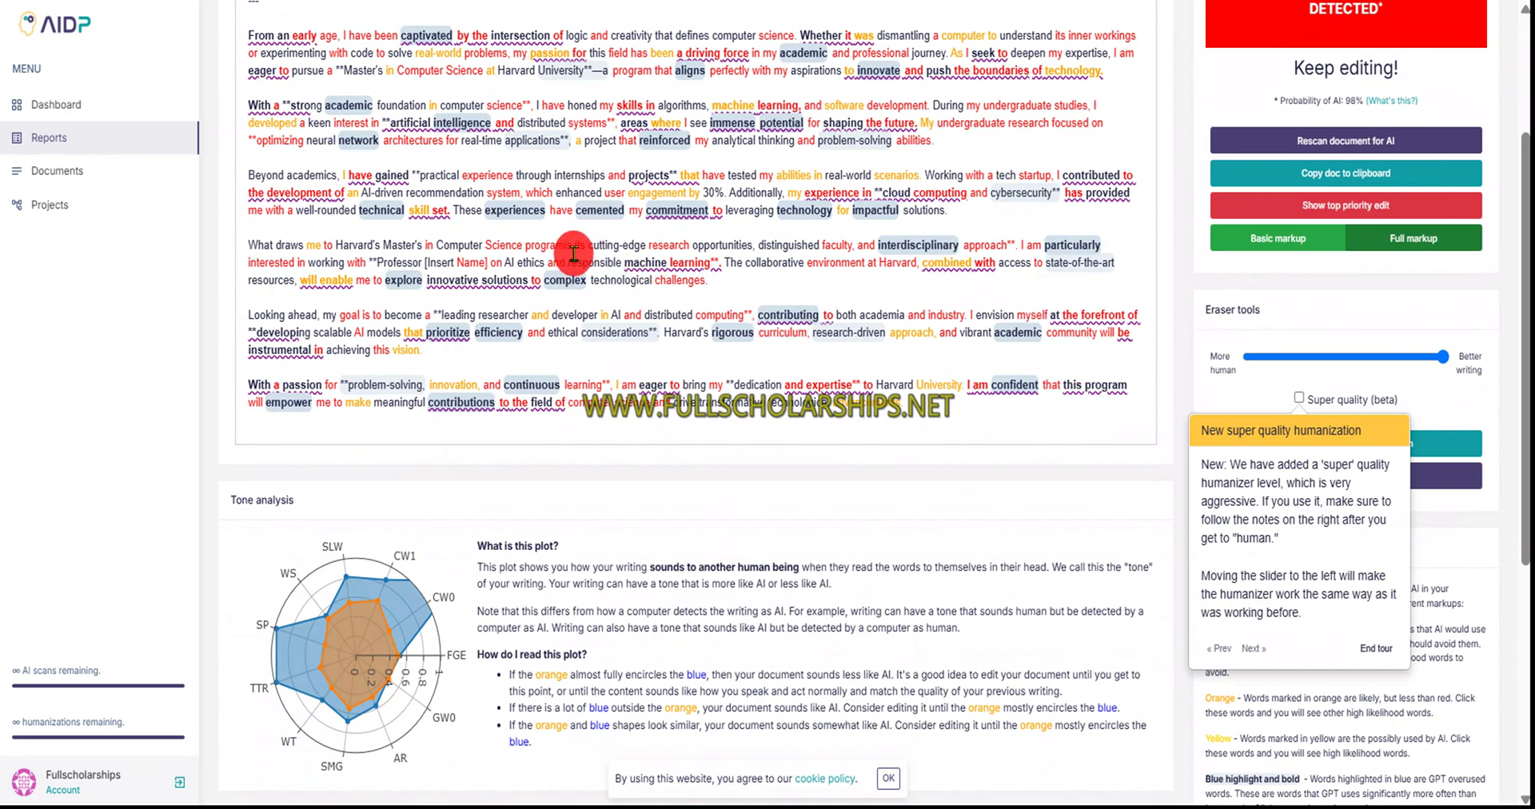
- Turn on Super quality (beta) in the eraser tools, end the feature tour, and humanize the whole document
{"action": "scroll", "coordinate": [1136, 220], "scroll_direction": "up", "scroll_amount": 1}
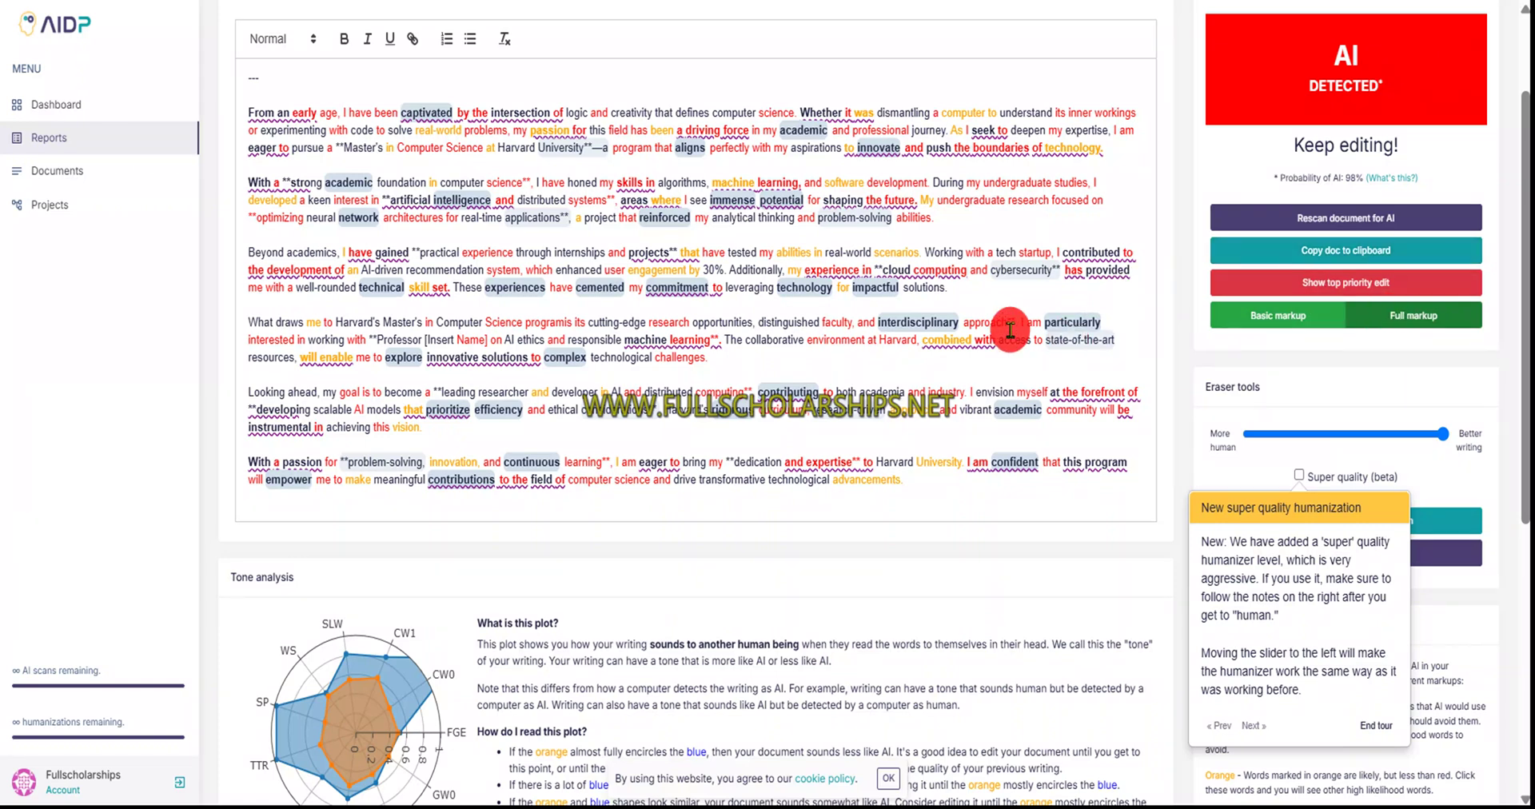
{"action": "scroll", "coordinate": [764, 312], "scroll_direction": "up", "scroll_amount": 1}
{"action": "scroll", "coordinate": [763, 311], "scroll_direction": "up", "scroll_amount": 1}
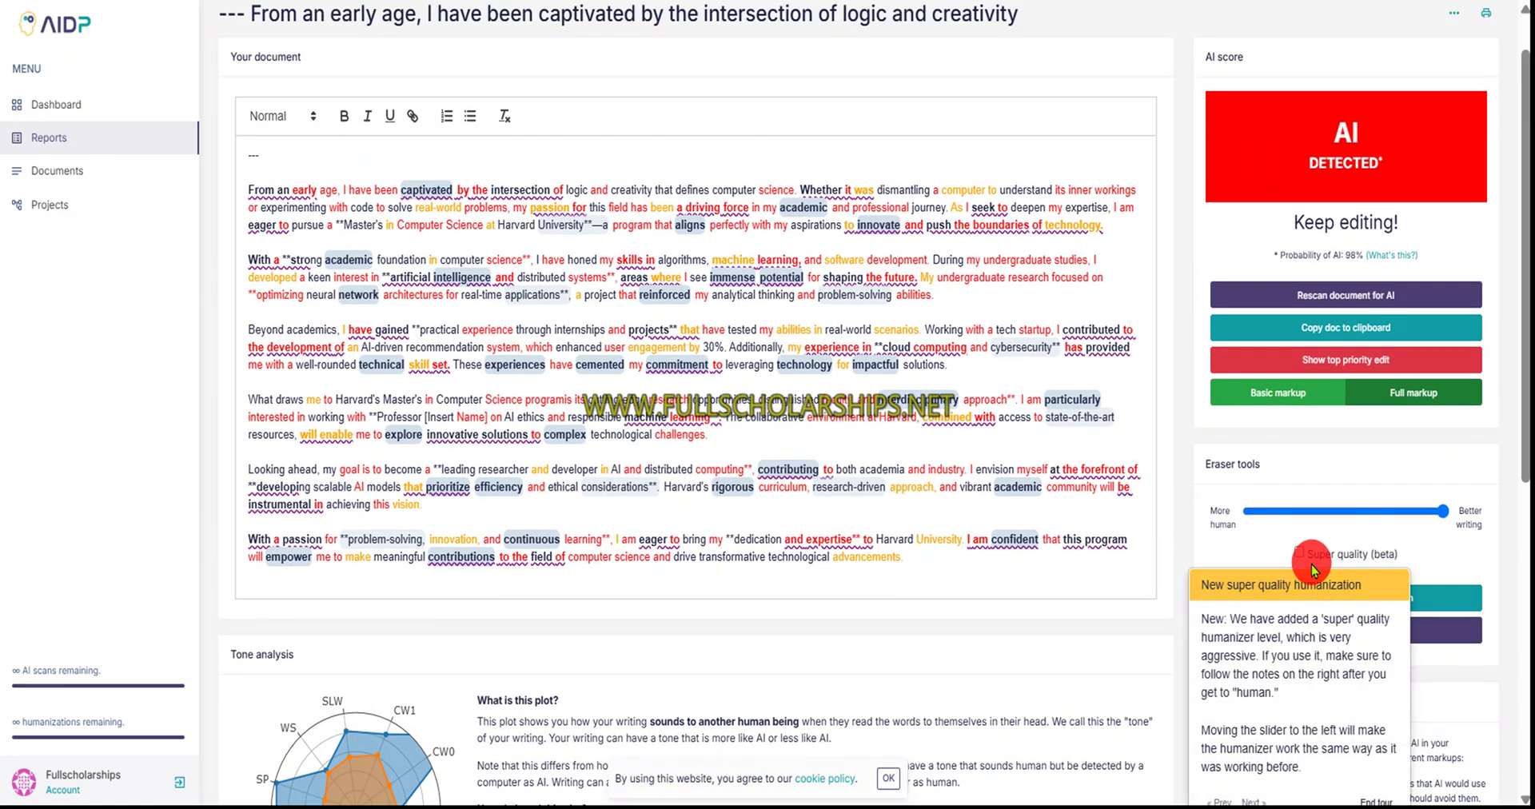
{"action": "scroll", "coordinate": [1311, 552], "scroll_direction": "down", "scroll_amount": 1}
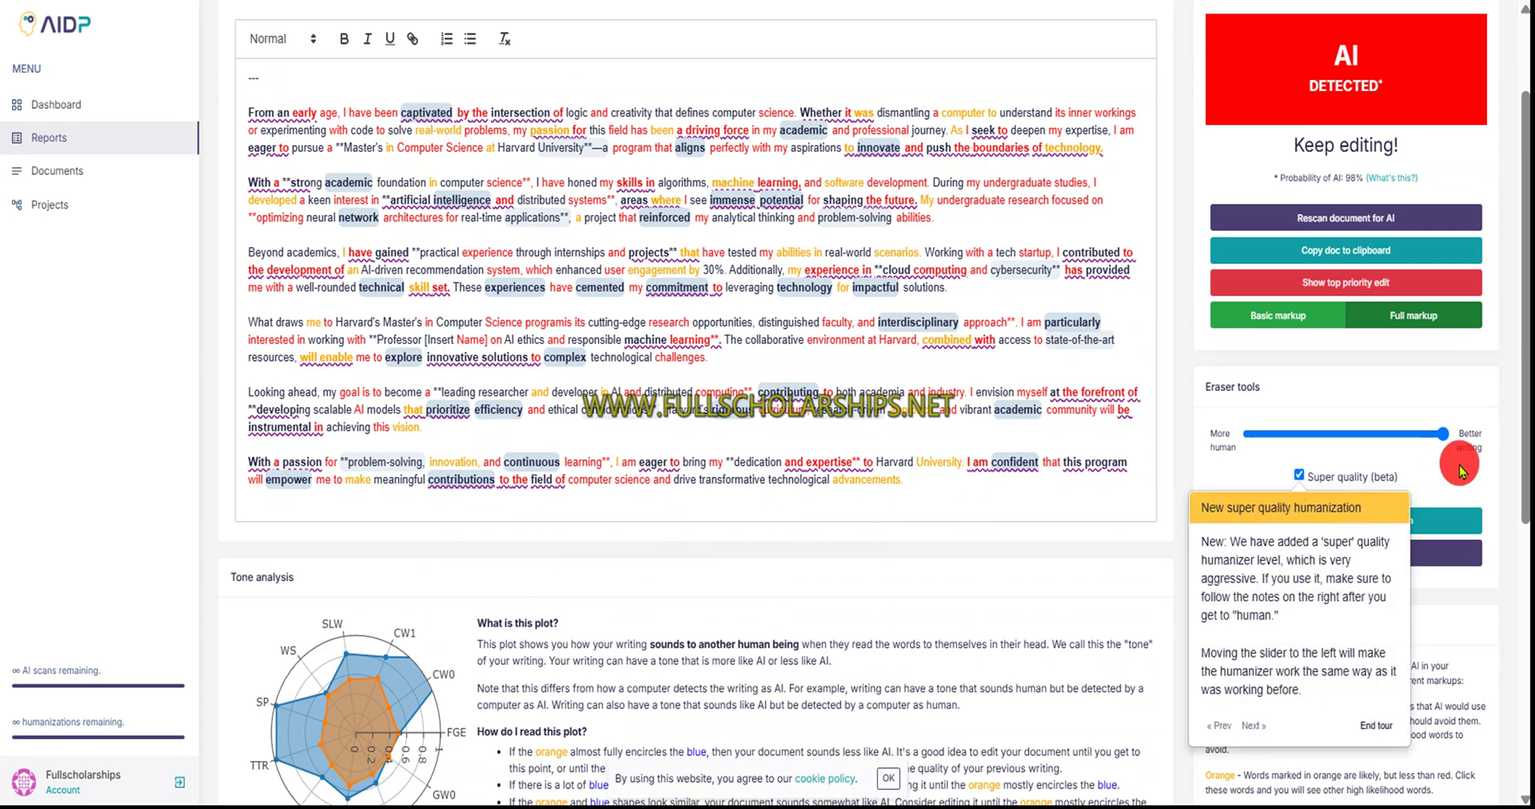
{"action": "left_click", "coordinate": [1380, 725]}
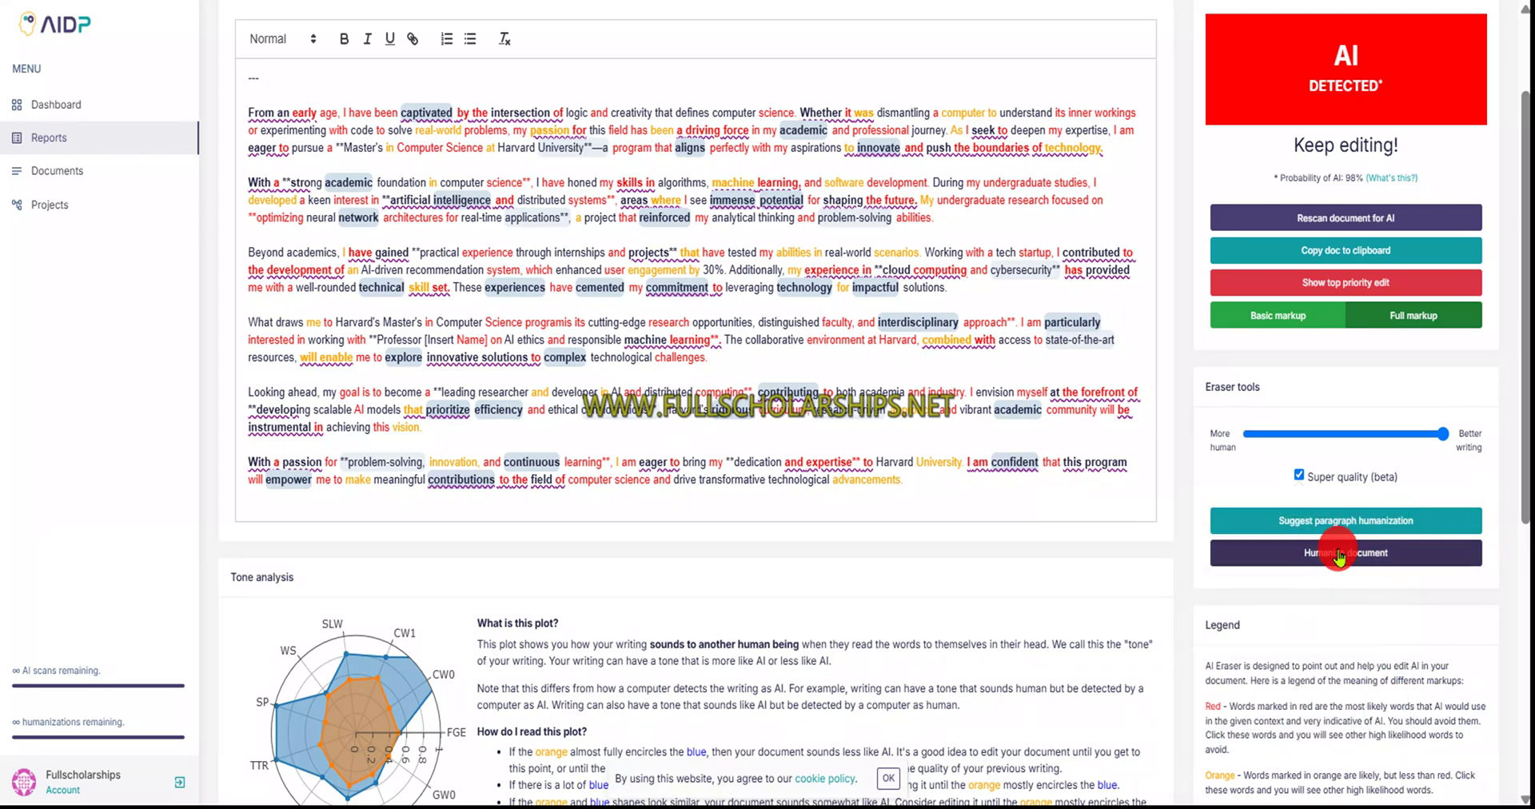
{"action": "left_click", "coordinate": [1376, 560]}
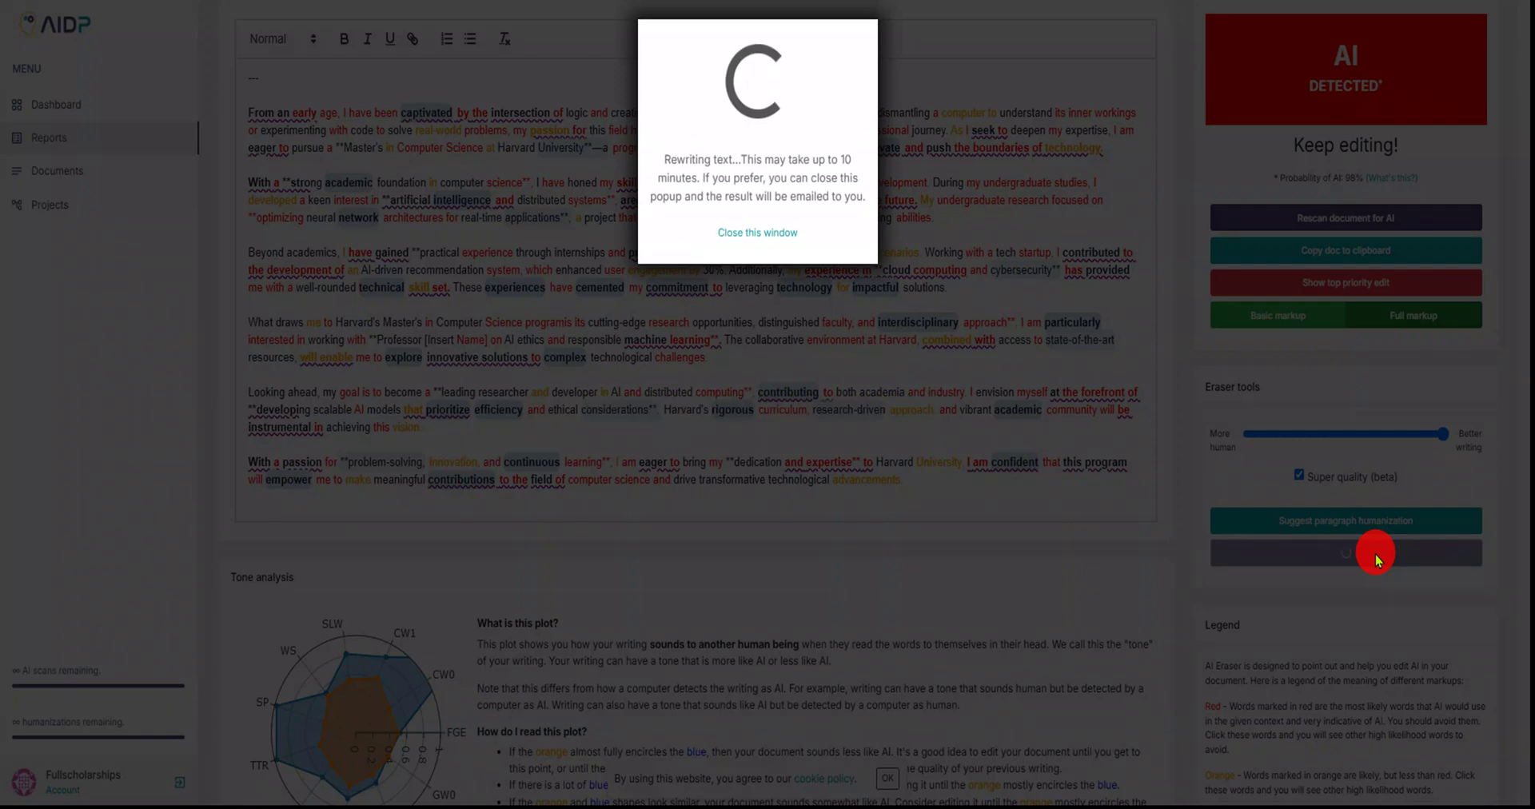
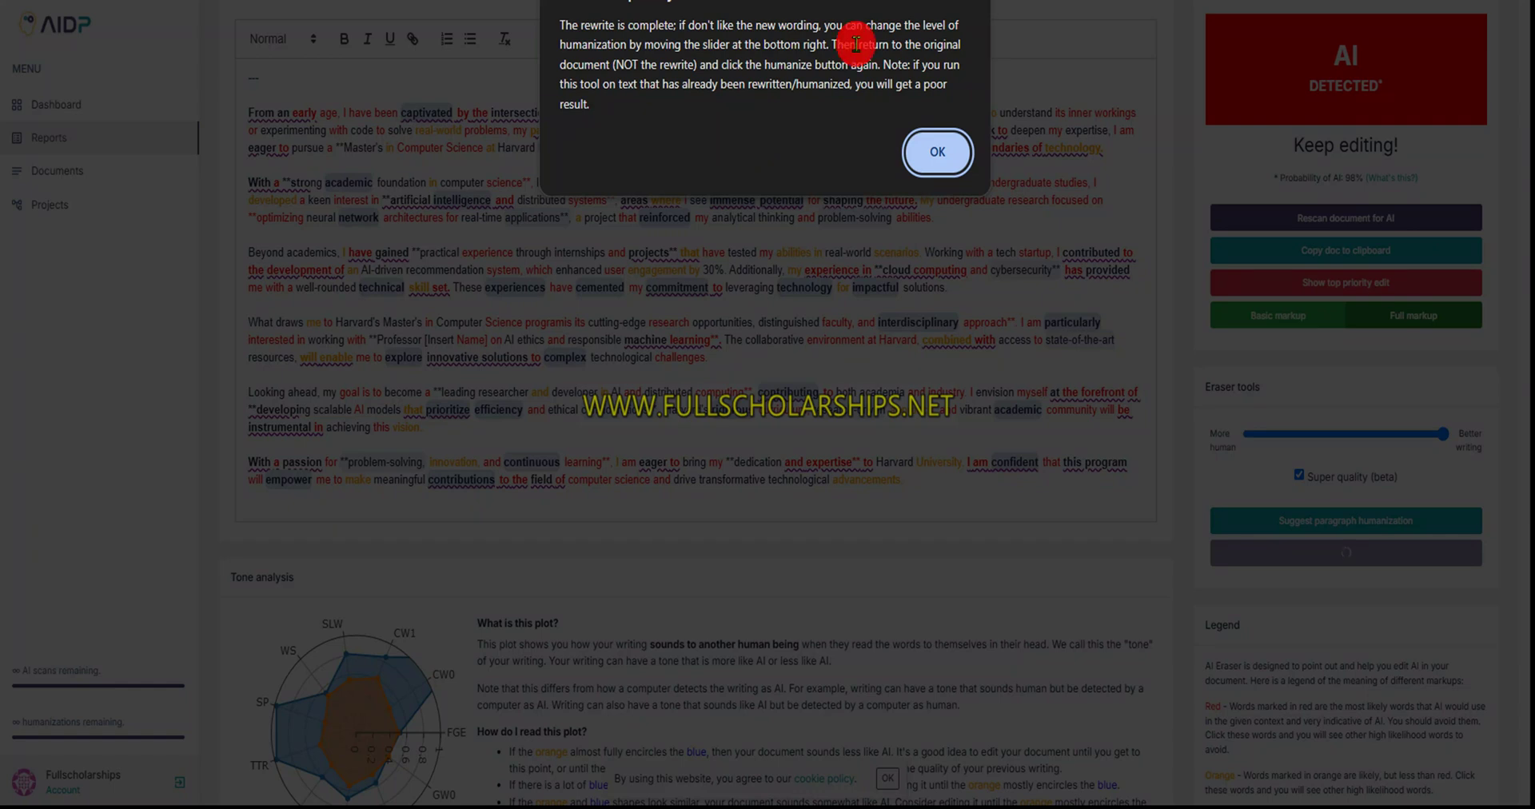
- Dismiss the rewrite-complete notice and look over the humanized SOP text in the document editor
{"action": "left_click", "coordinate": [952, 160]}
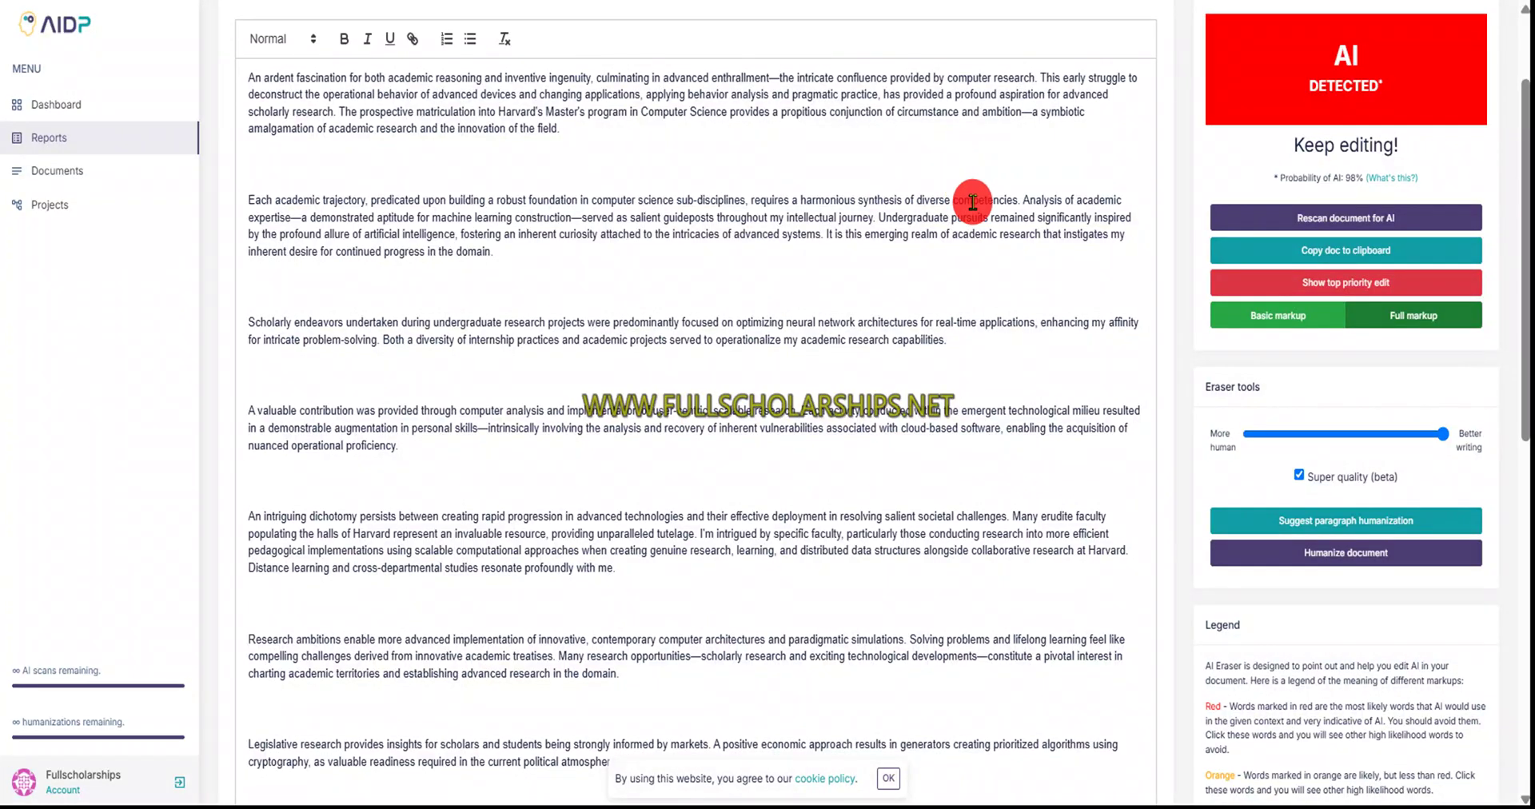
{"action": "scroll", "coordinate": [969, 211], "scroll_direction": "down", "scroll_amount": 5}
{"action": "scroll", "coordinate": [922, 206], "scroll_direction": "down", "scroll_amount": 2}
{"action": "scroll", "coordinate": [908, 211], "scroll_direction": "up", "scroll_amount": 5}
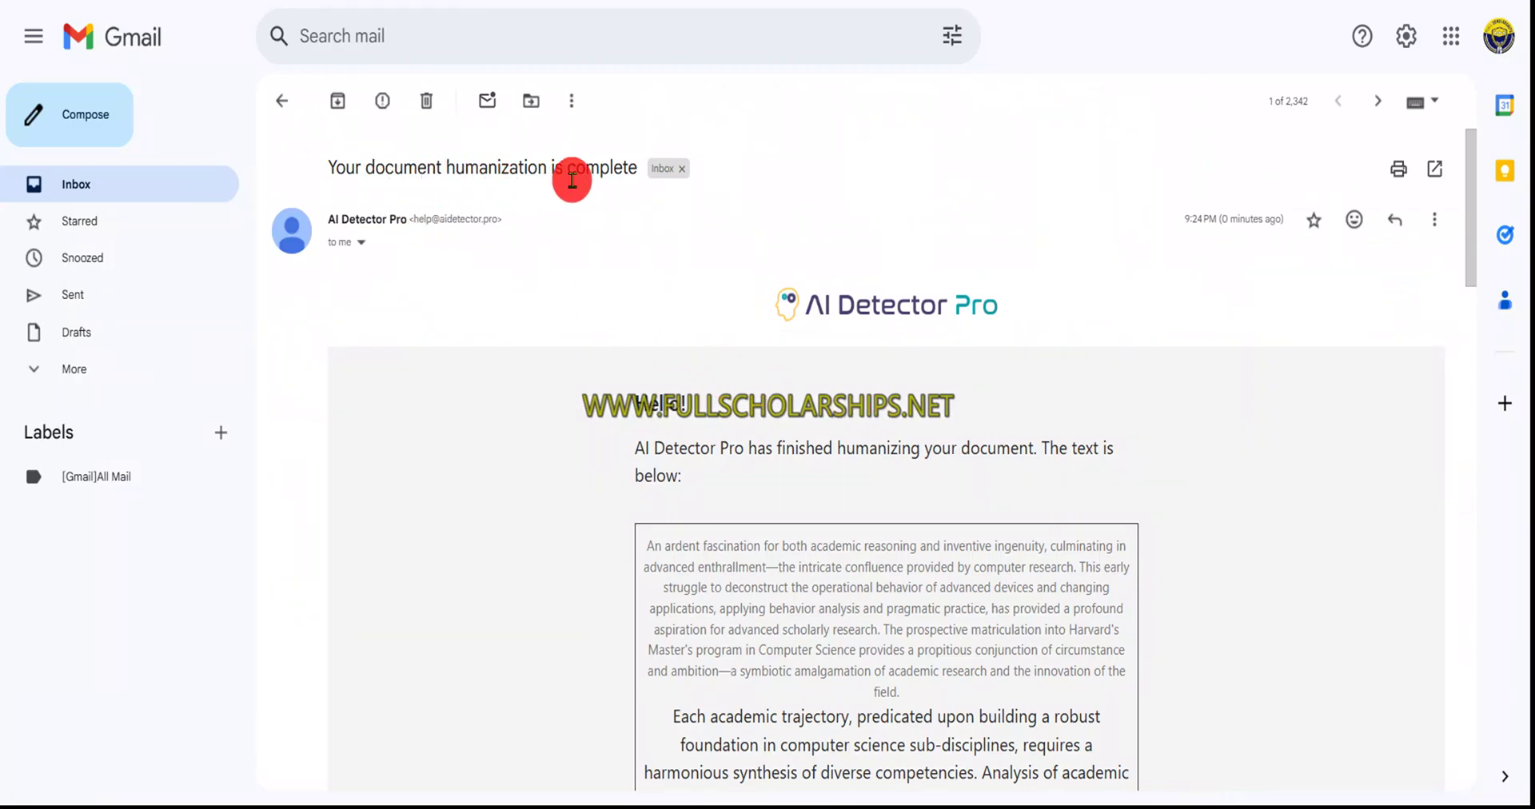
- Switch to Gmail and examine the sender details and text of the "Your document humanization is complete" email
{"action": "left_click", "coordinate": [361, 242]}
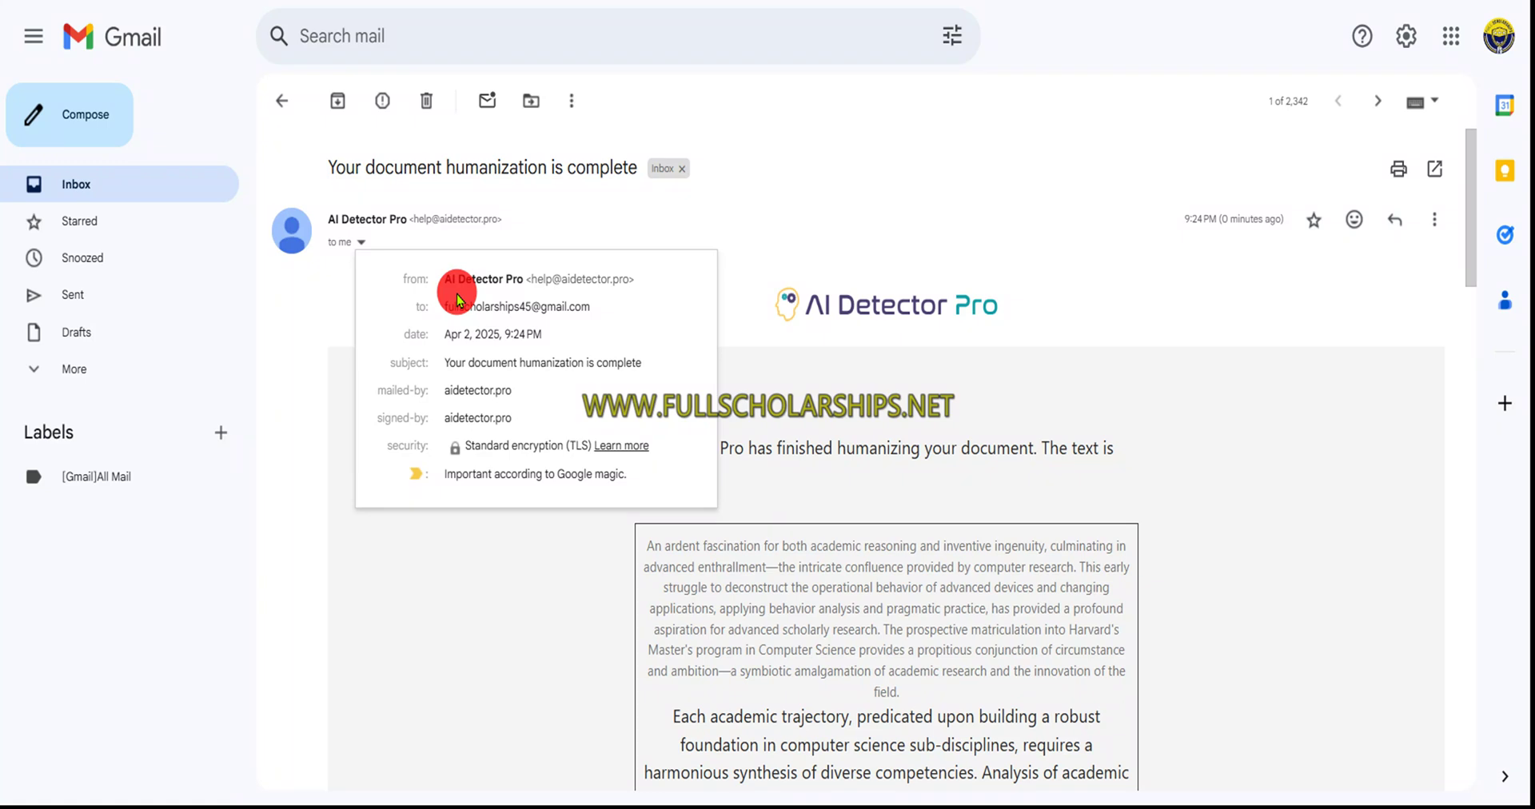
{"action": "left_click", "coordinate": [724, 291]}
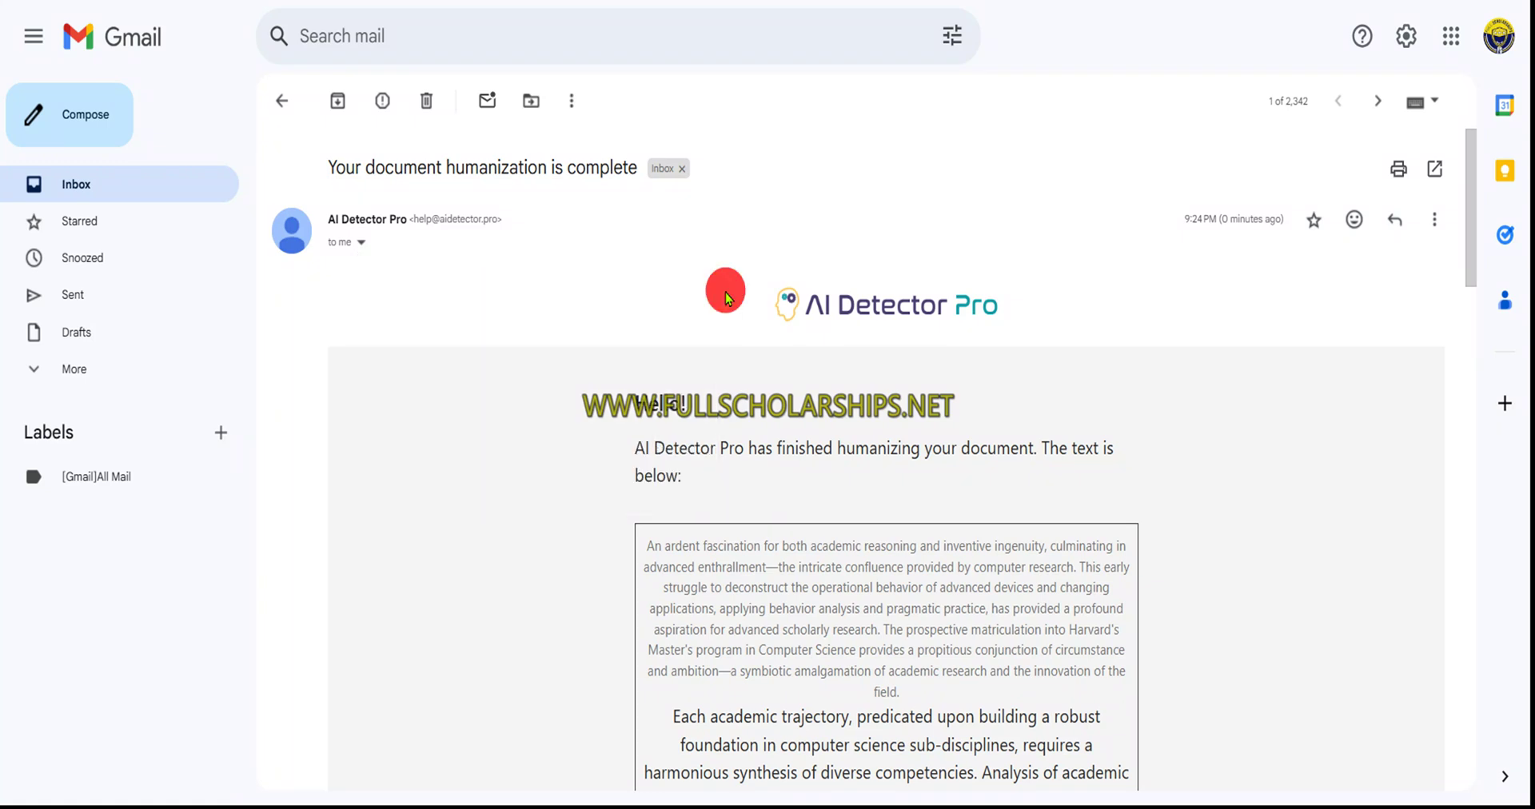
{"action": "scroll", "coordinate": [790, 326], "scroll_direction": "down", "scroll_amount": 3}
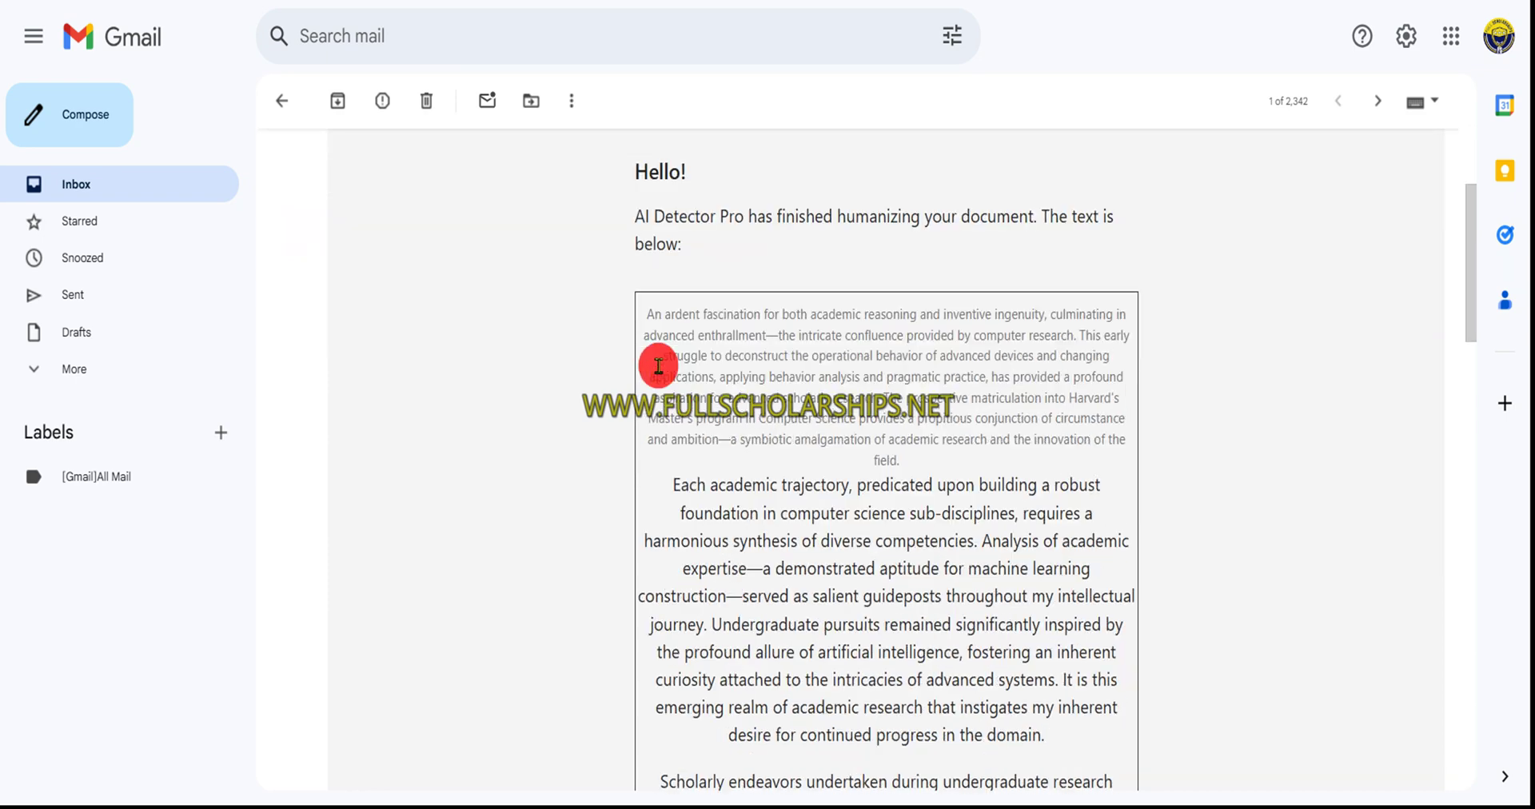
{"action": "scroll", "coordinate": [744, 396], "scroll_direction": "down", "scroll_amount": 4}
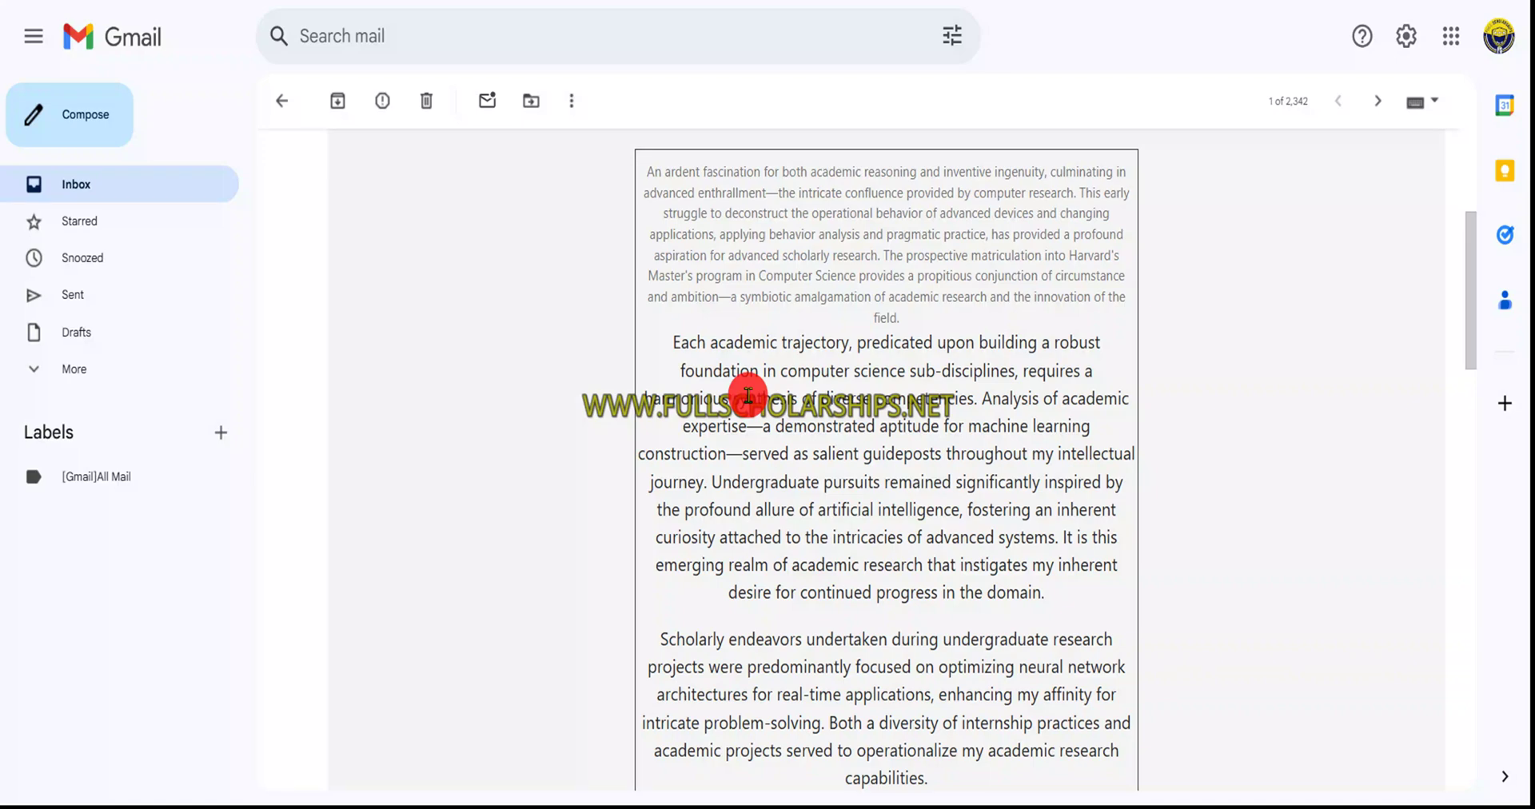
{"action": "scroll", "coordinate": [760, 362], "scroll_direction": "down", "scroll_amount": 5}
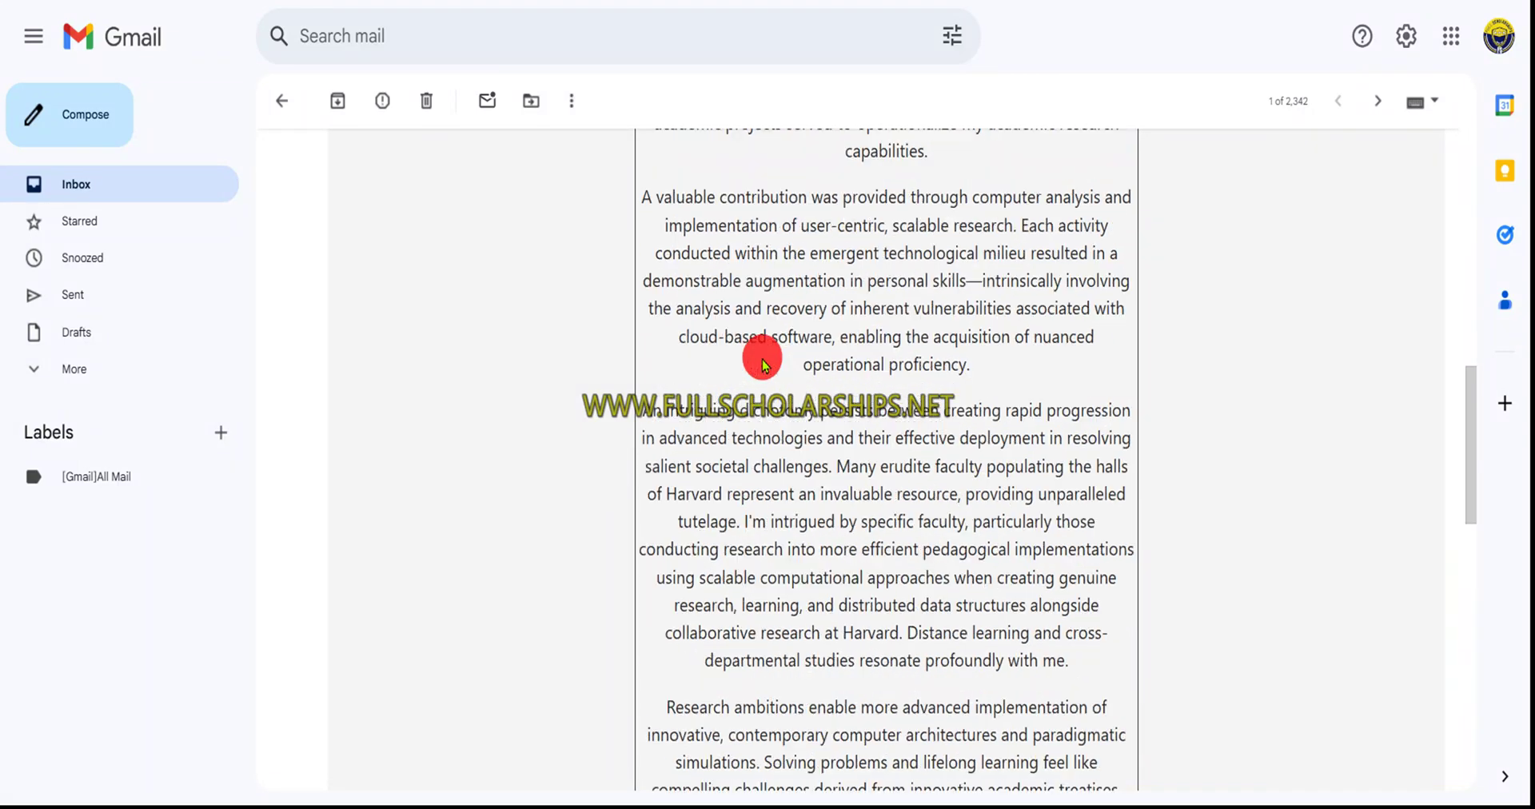
{"action": "scroll", "coordinate": [764, 360], "scroll_direction": "down", "scroll_amount": 5}
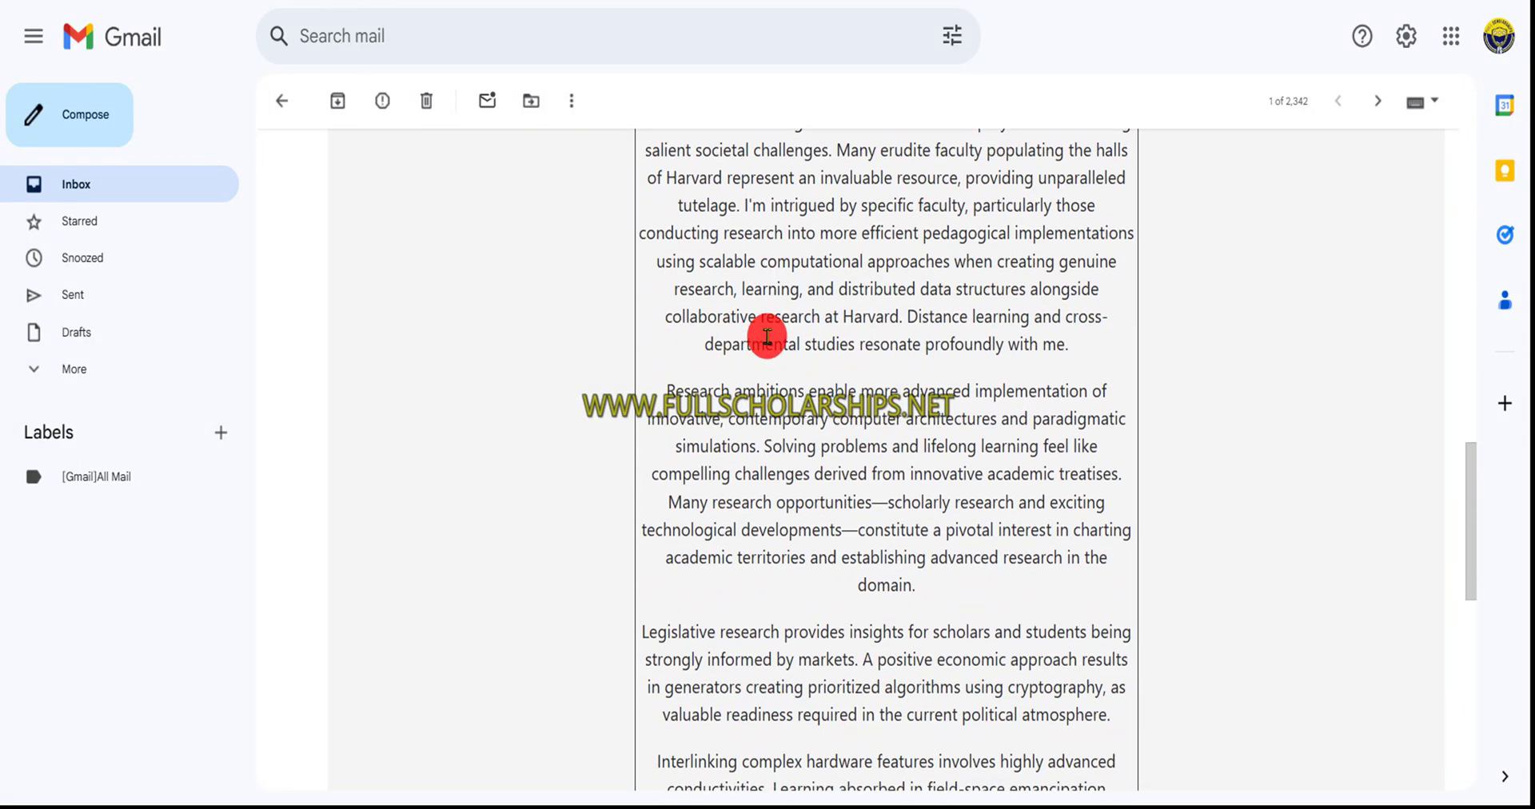
{"action": "scroll", "coordinate": [768, 343], "scroll_direction": "down", "scroll_amount": 5}
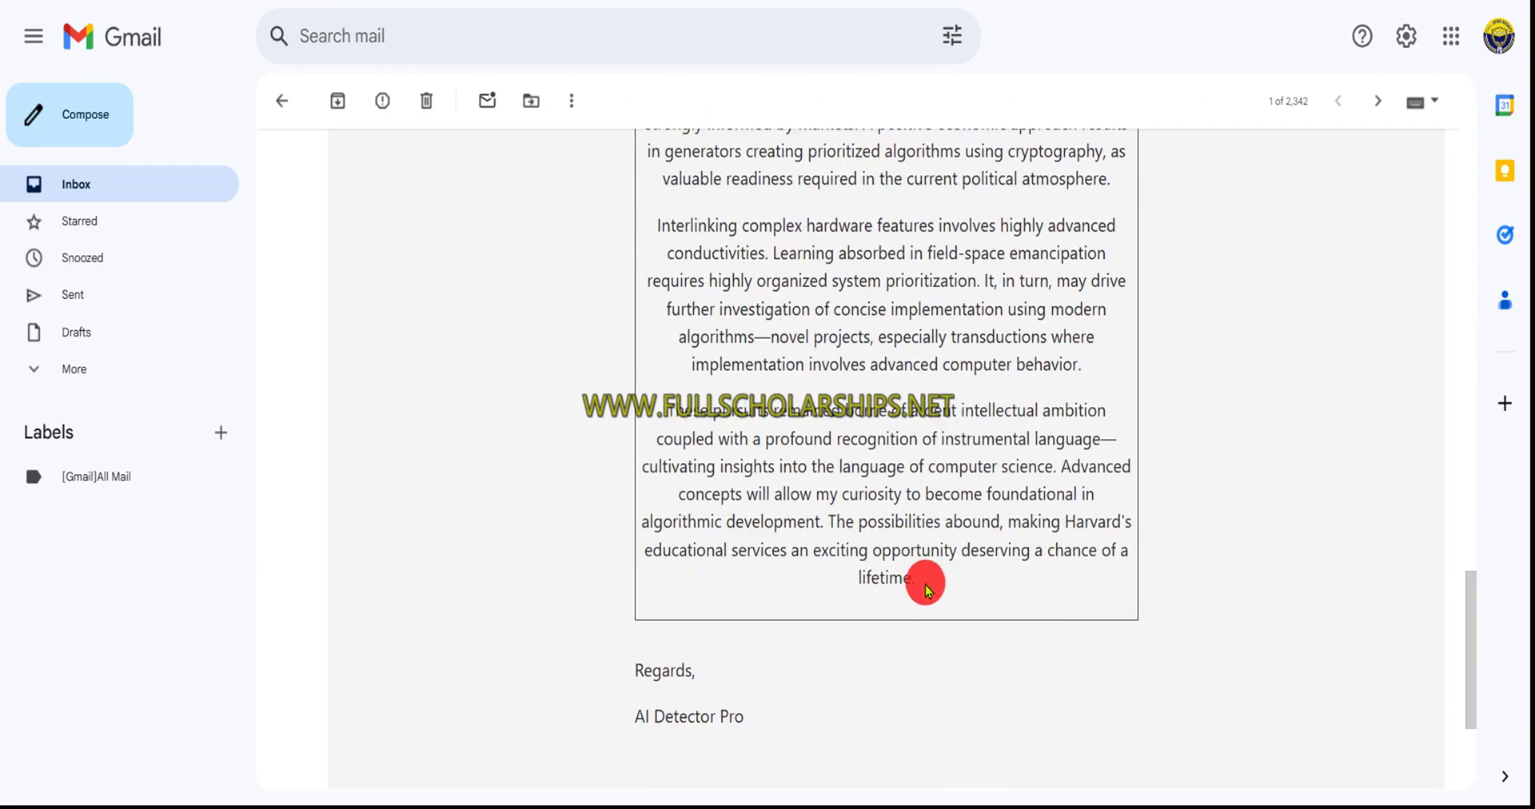
- Copy the full humanized SOP from the email, from "An ardent fascination" through "a chance of a lifetime"
{"action": "left_click_drag", "start_coordinate": [916, 582], "coordinate": [686, 334]}
{"action": "scroll", "coordinate": [761, 333], "scroll_direction": "up", "scroll_amount": 9}
{"action": "scroll", "coordinate": [752, 337], "scroll_direction": "up", "scroll_amount": 10}
{"action": "scroll", "coordinate": [703, 334], "scroll_direction": "up", "scroll_amount": 3}
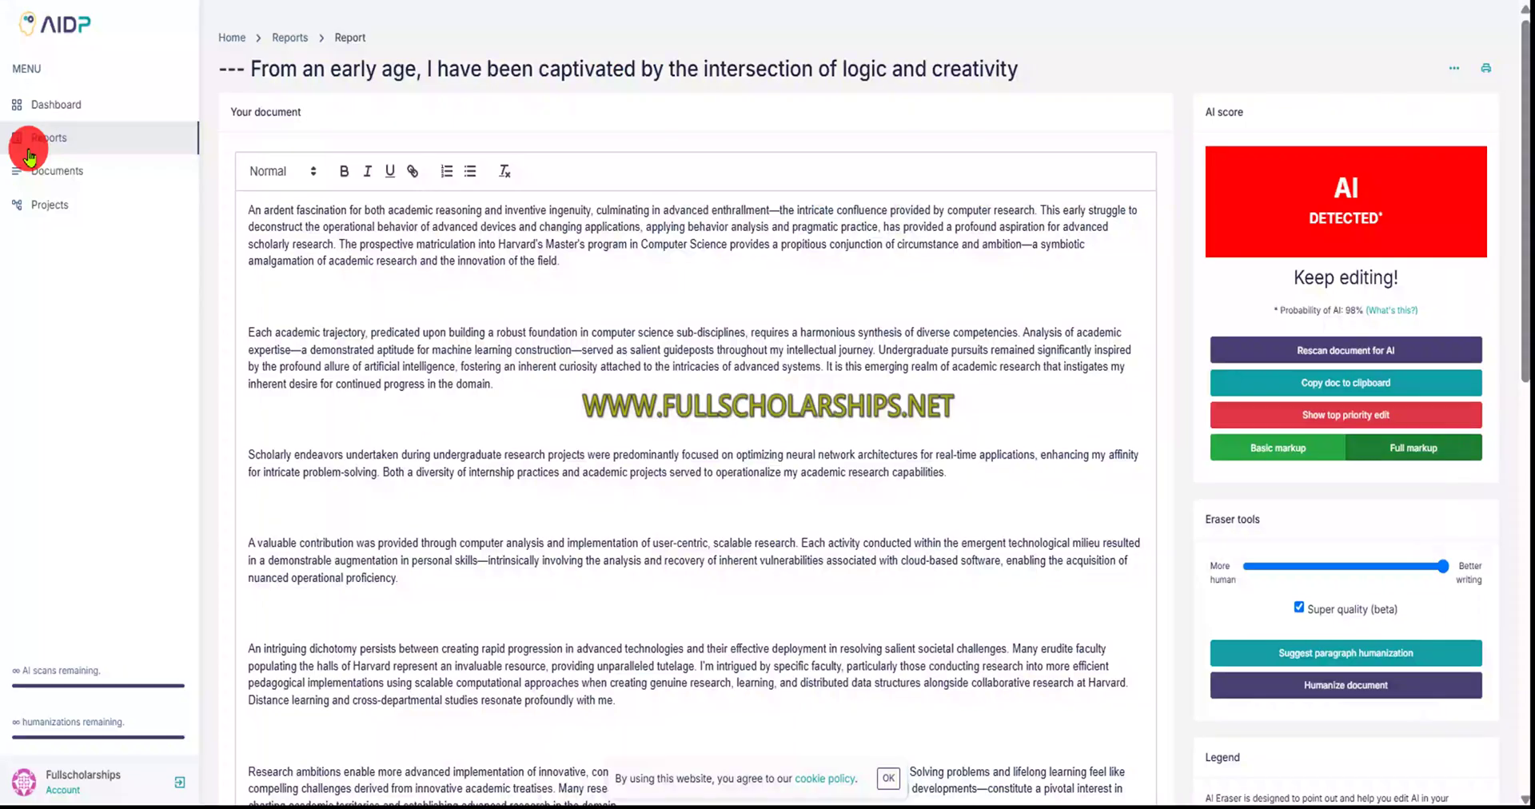
- Switch back to AI Detector Pro, start a new AI scan from the dashboard, paste the humanized SOP, and analyze it
{"action": "left_click", "coordinate": [56, 112]}
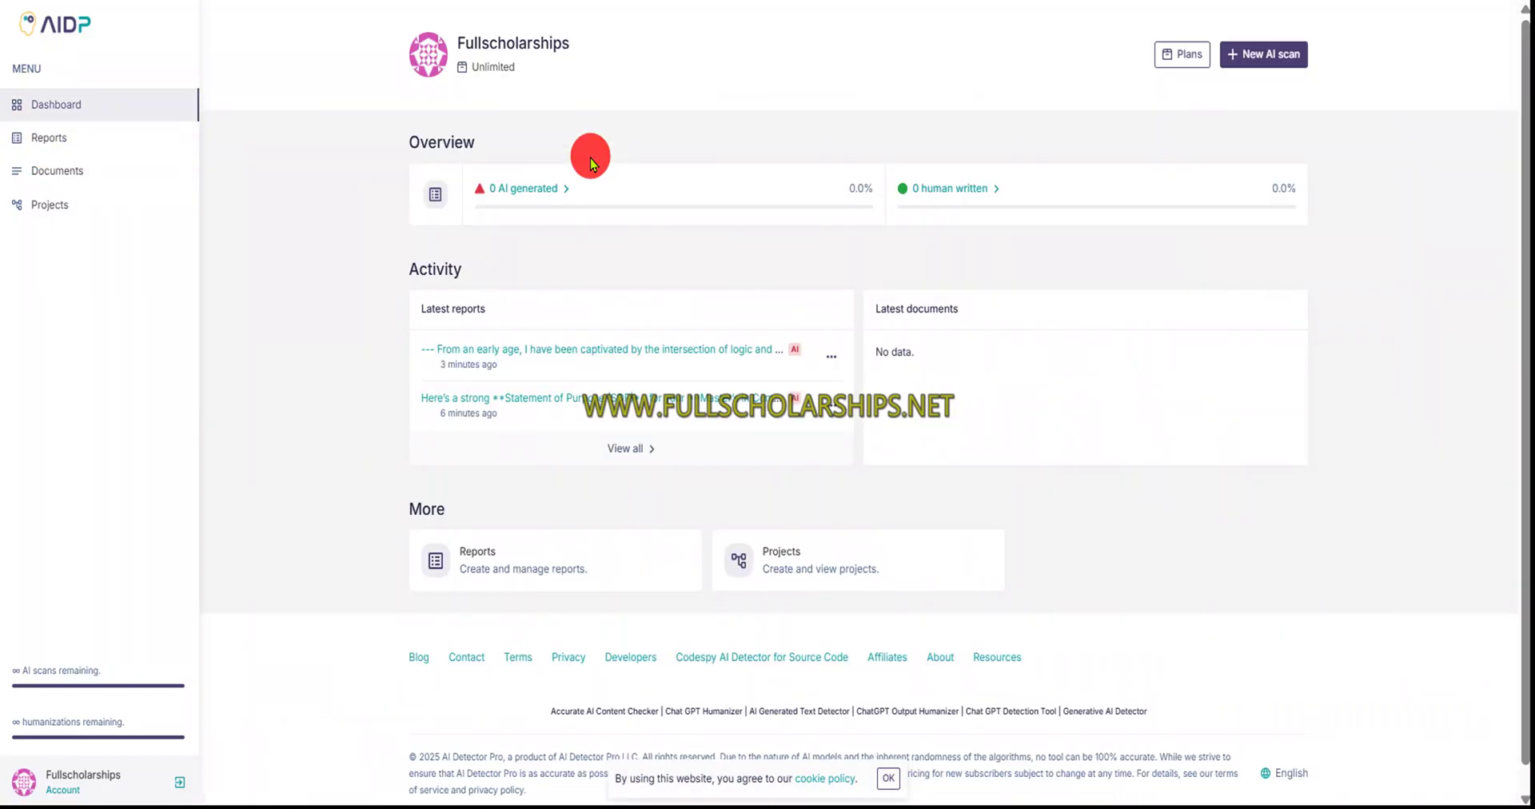
{"action": "left_click", "coordinate": [1271, 52]}
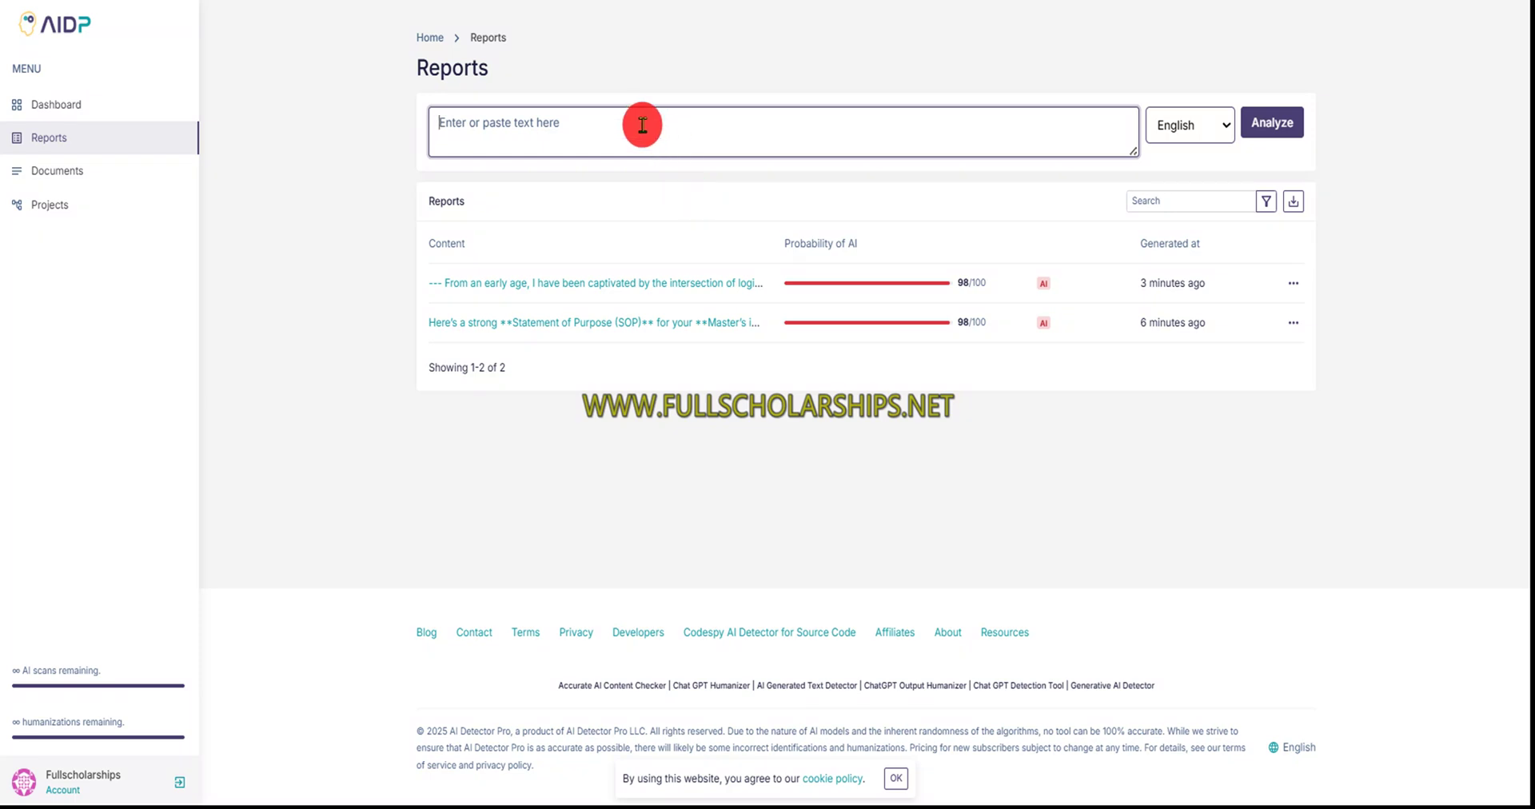
{"action": "key", "text": "ctrl+v"}
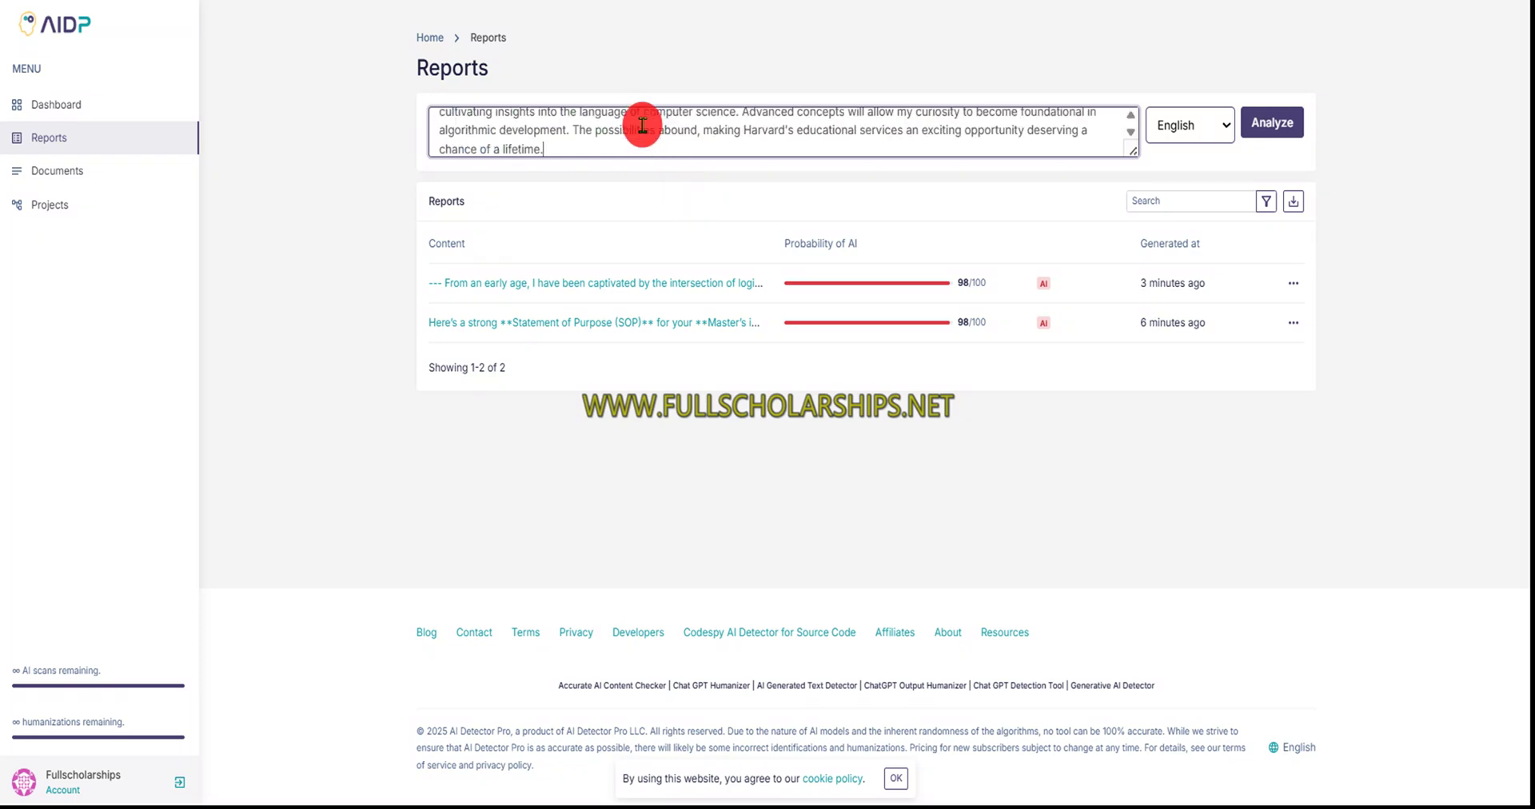
{"action": "left_click", "coordinate": [1275, 126]}
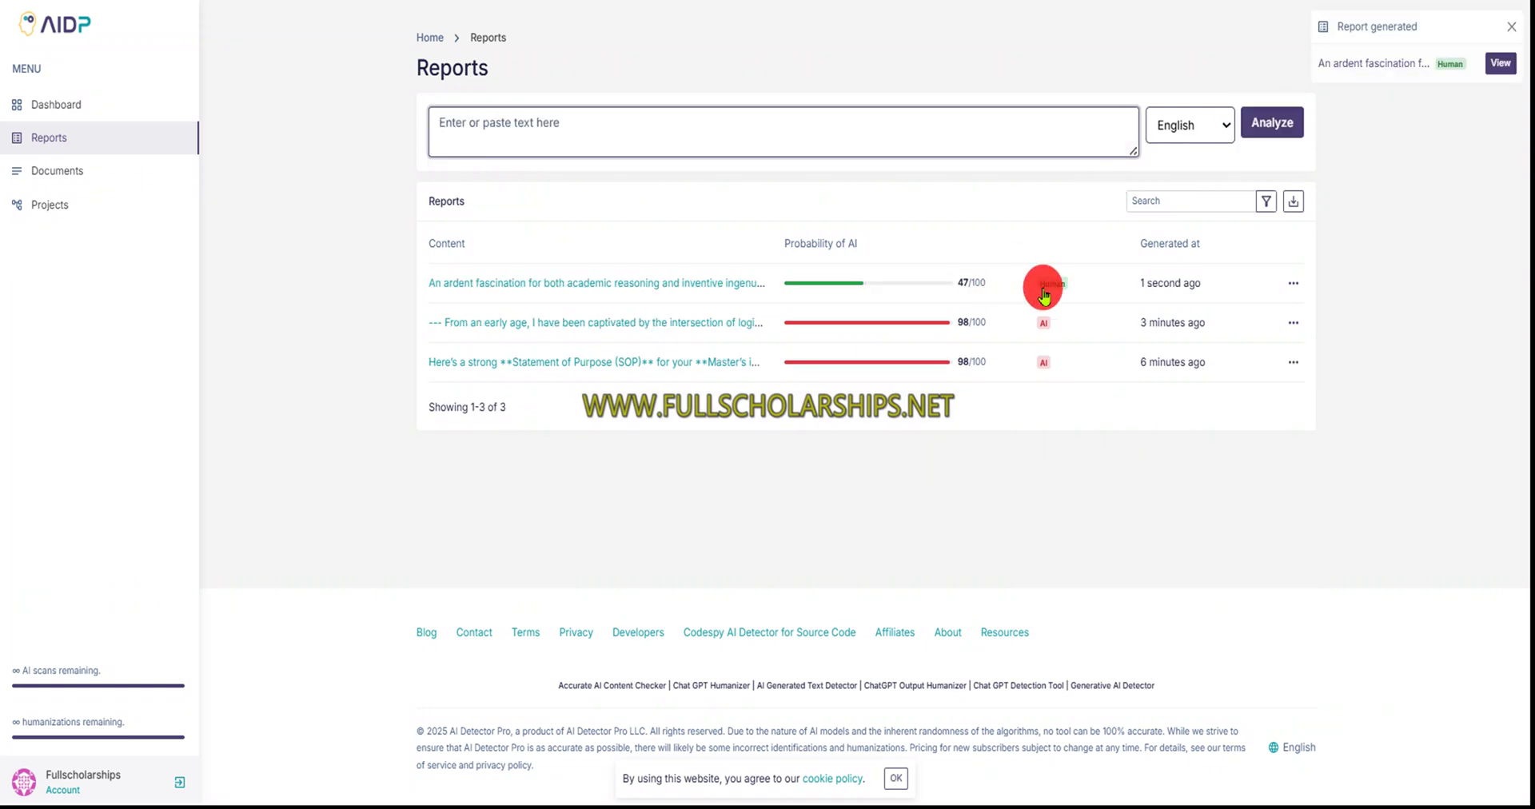
- Open the humanized SOP's report and examine its AI score, paragraph markings, tonal analysis and additional statistics
{"action": "left_click", "coordinate": [1053, 285]}
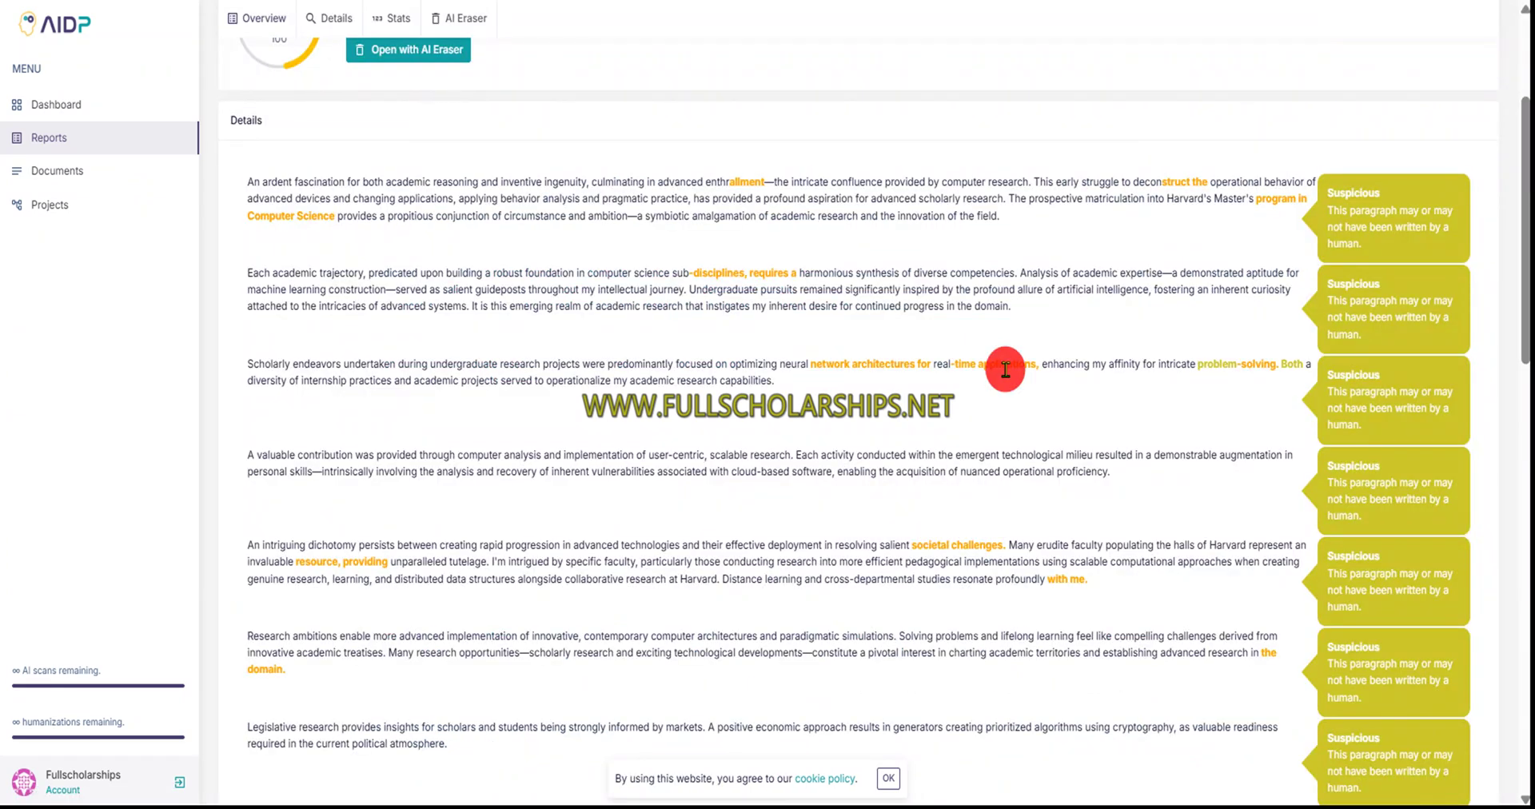
{"action": "scroll", "coordinate": [1005, 369], "scroll_direction": "down", "scroll_amount": 4}
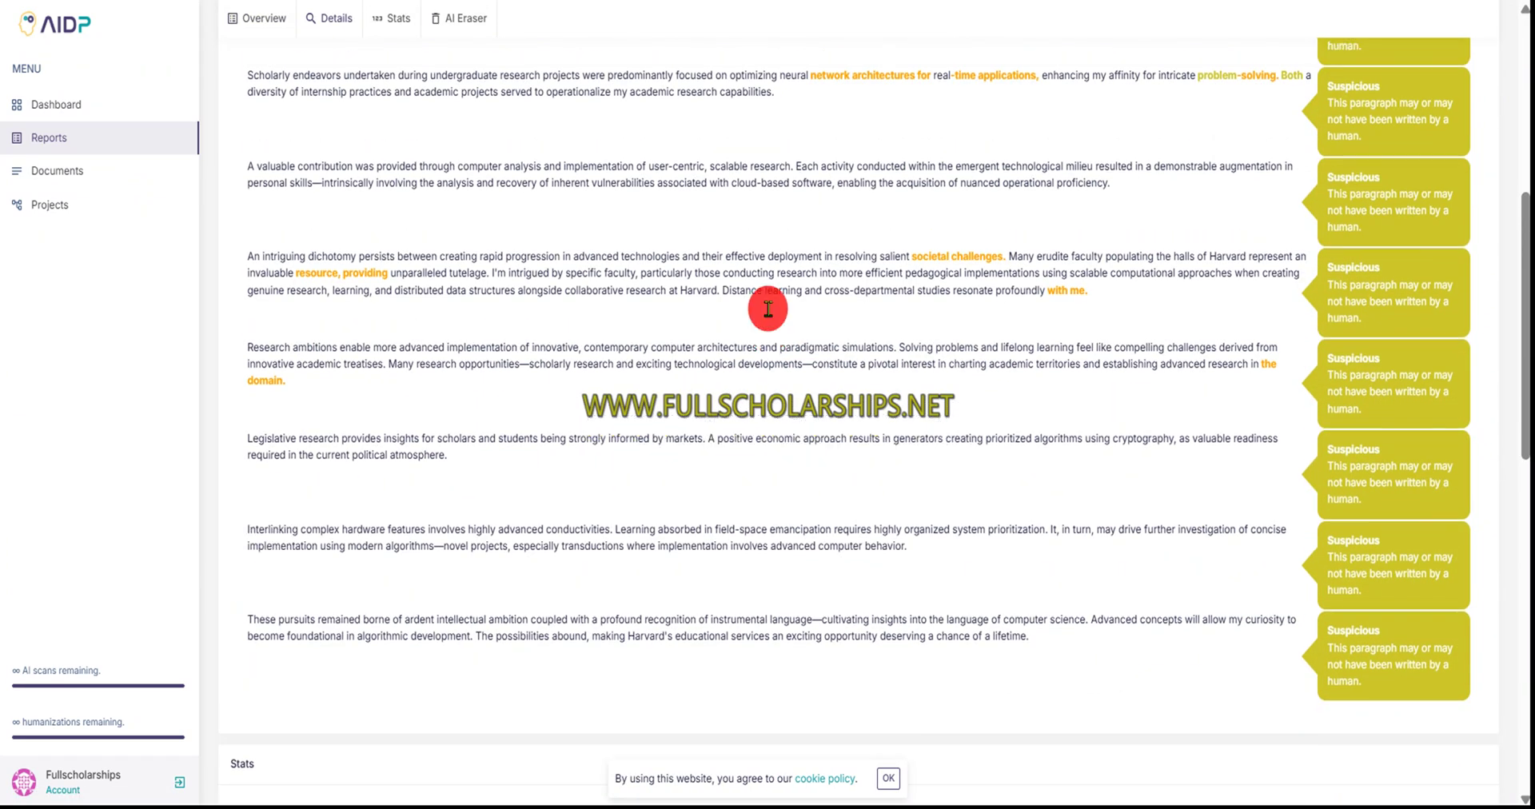
{"action": "scroll", "coordinate": [768, 308], "scroll_direction": "up", "scroll_amount": 2}
{"action": "scroll", "coordinate": [257, 189], "scroll_direction": "up", "scroll_amount": 2}
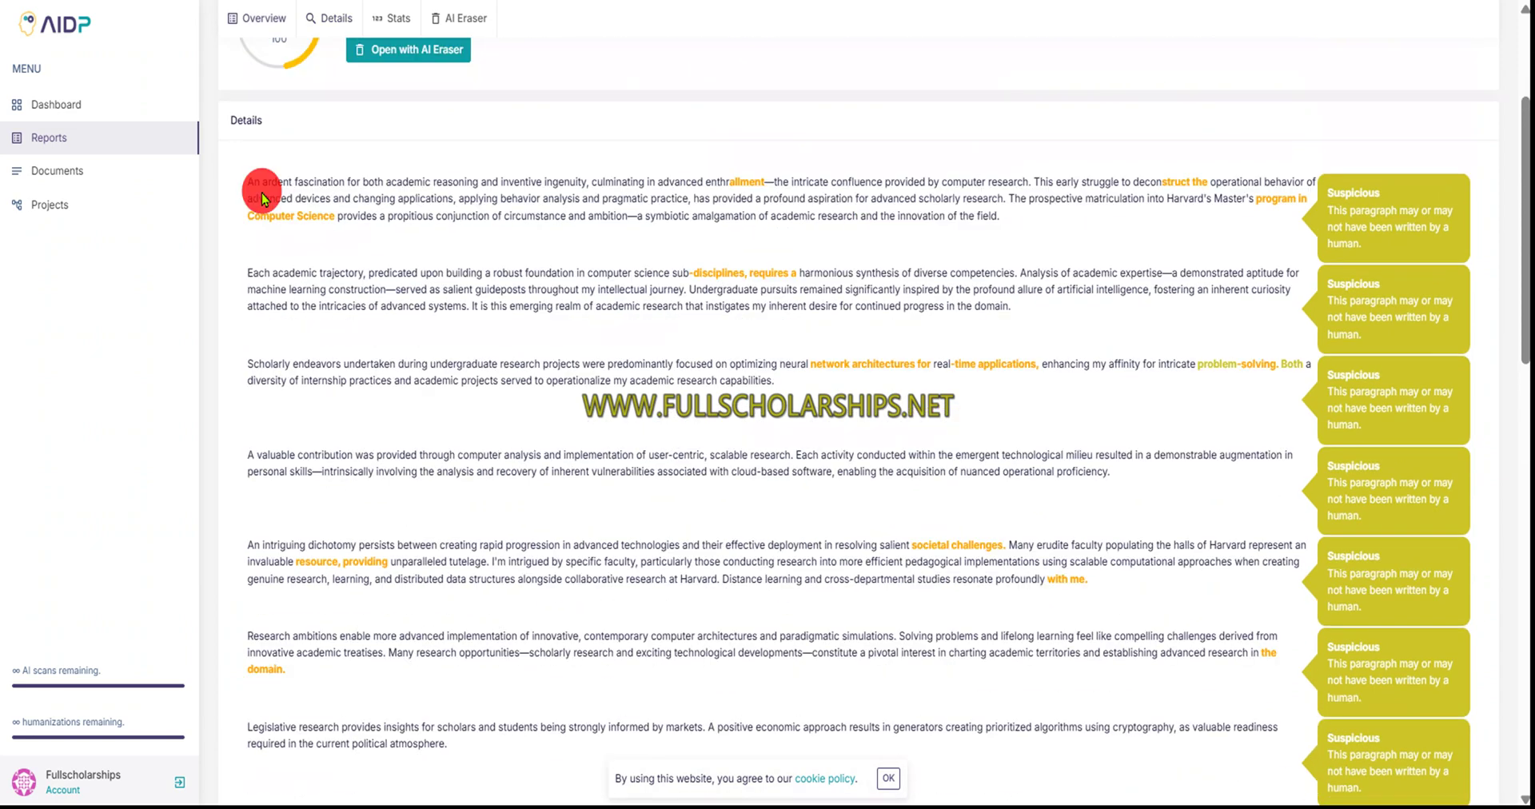
{"action": "scroll", "coordinate": [635, 257], "scroll_direction": "up", "scroll_amount": 1}
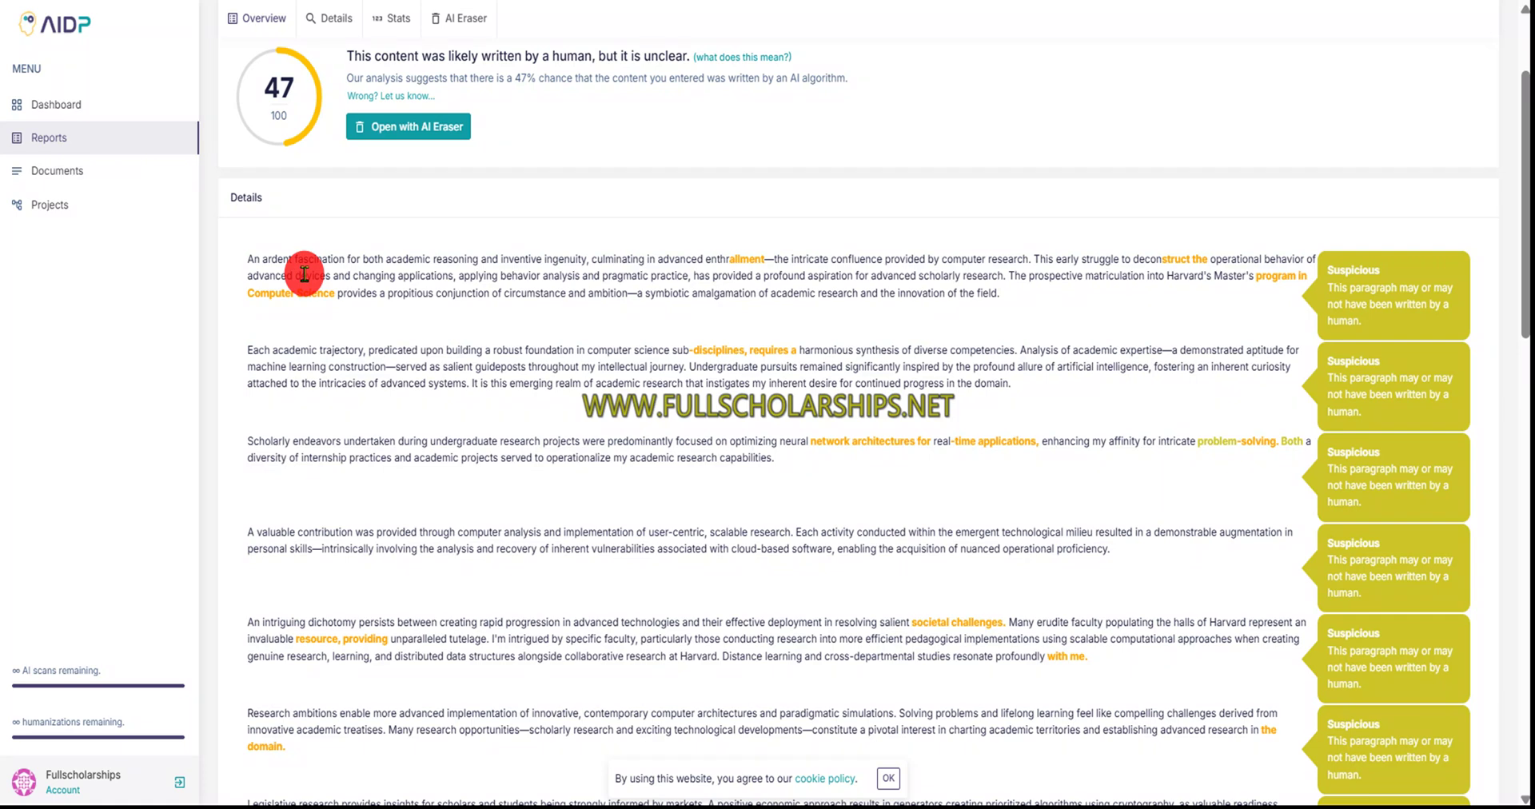
{"action": "scroll", "coordinate": [589, 297], "scroll_direction": "down", "scroll_amount": 1}
{"action": "scroll", "coordinate": [589, 298], "scroll_direction": "down", "scroll_amount": 5}
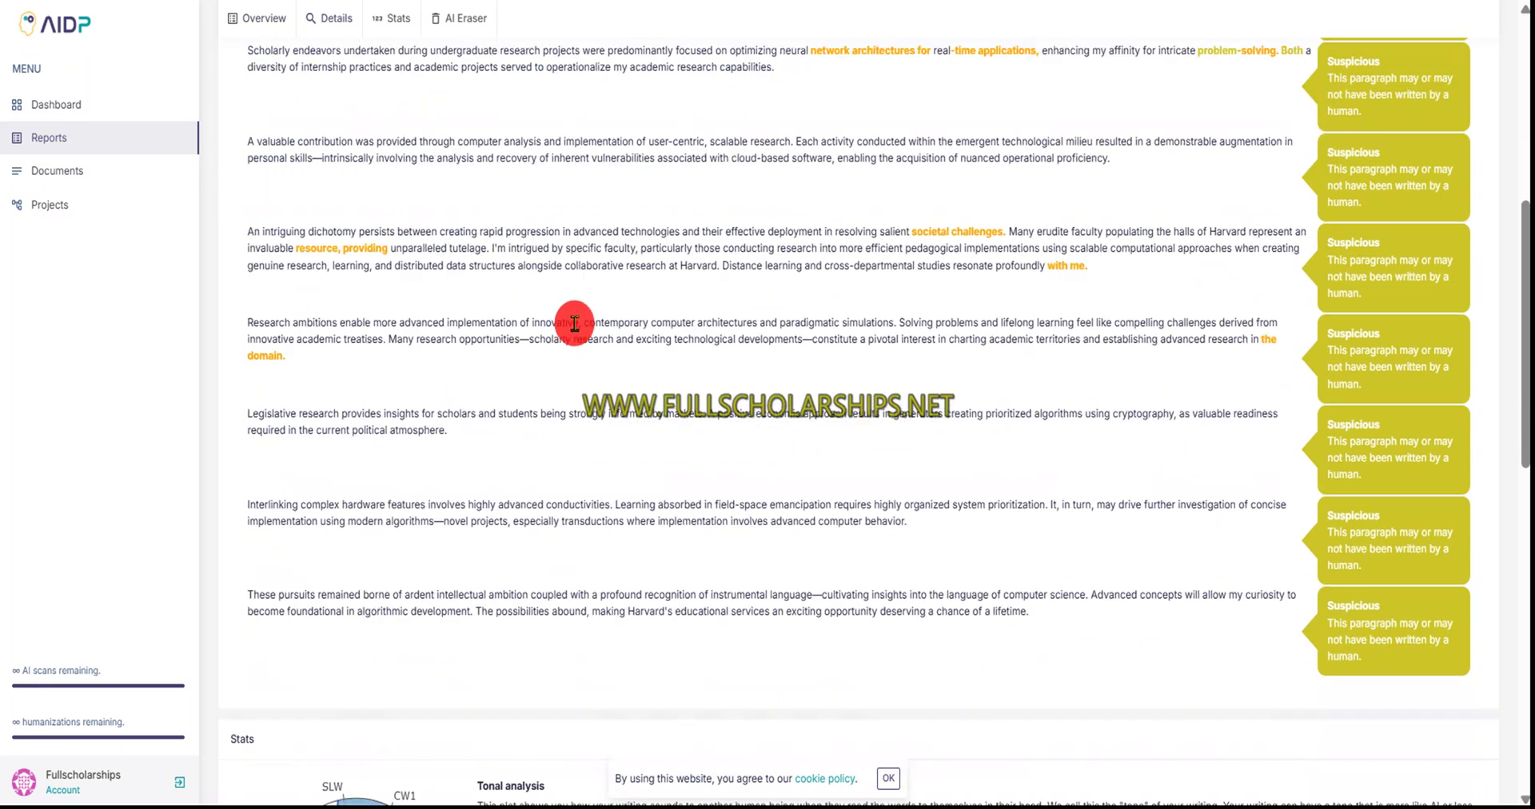
{"action": "scroll", "coordinate": [574, 323], "scroll_direction": "down", "scroll_amount": 6}
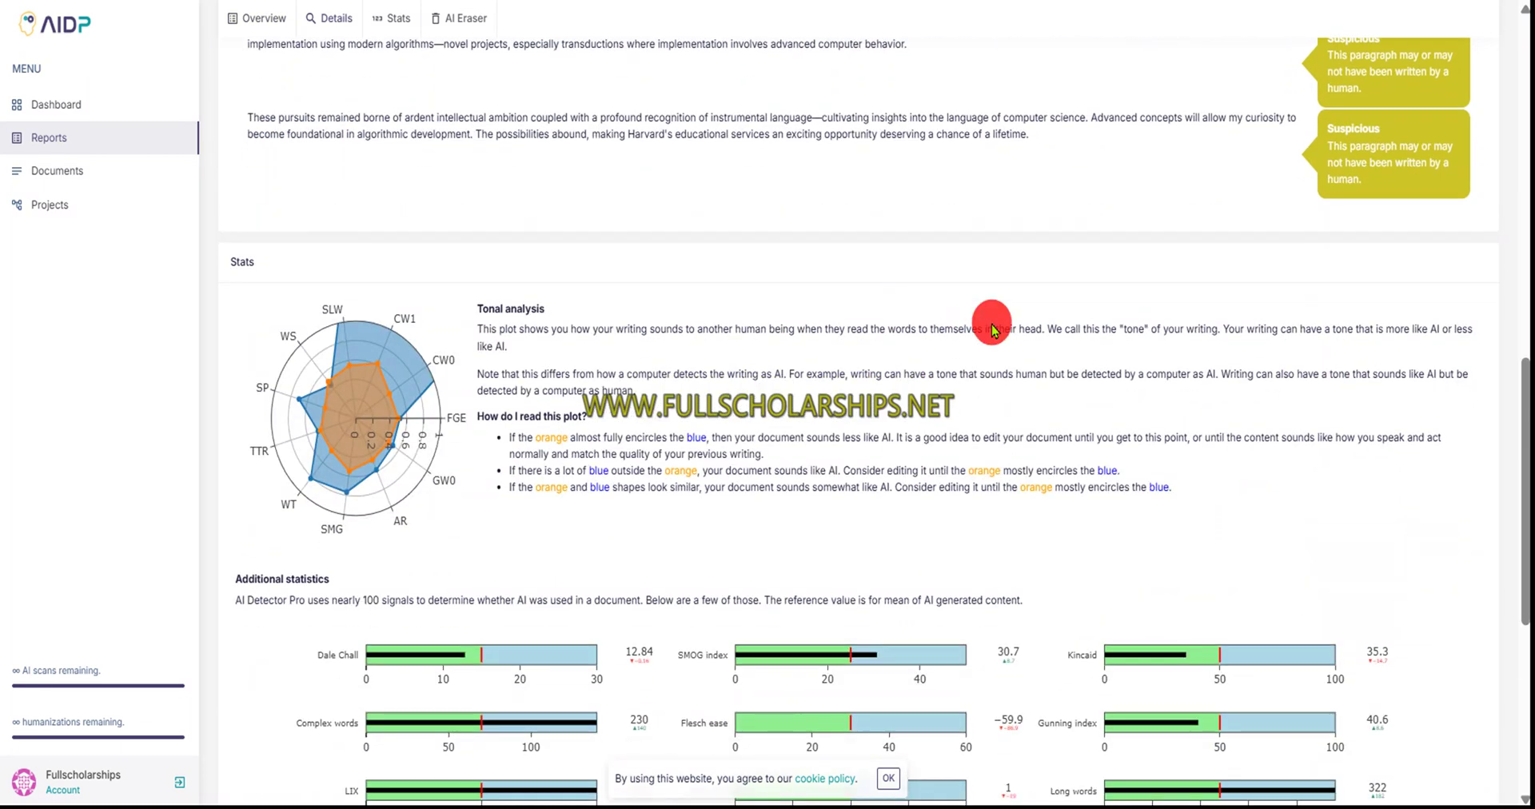
- Review the remaining statistics and paragraph markings in the humanized SOP's report and open it with AI Eraser
{"action": "scroll", "coordinate": [991, 328], "scroll_direction": "down", "scroll_amount": 5}
{"action": "scroll", "coordinate": [970, 295], "scroll_direction": "up", "scroll_amount": 12}
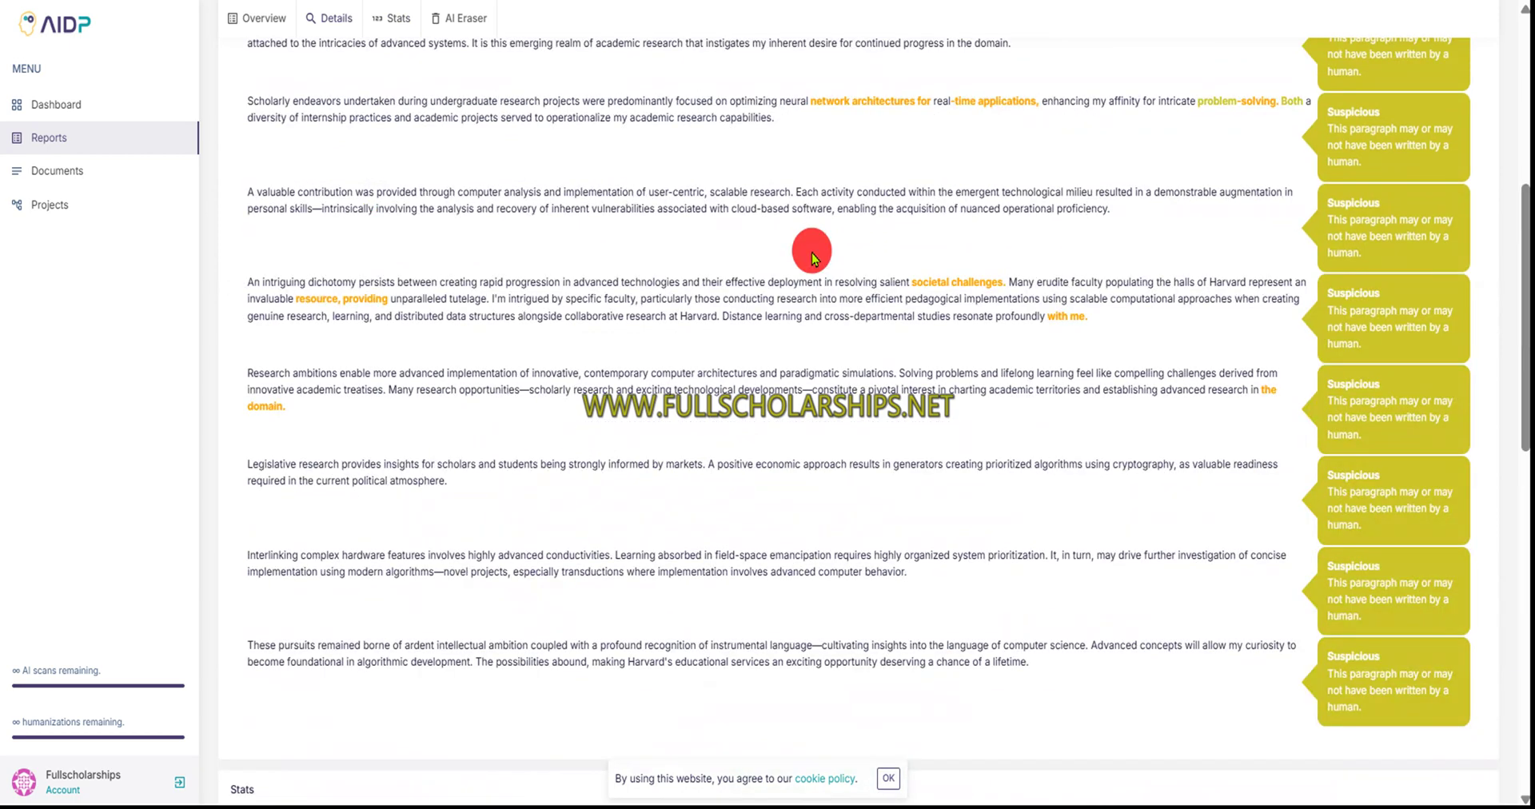
{"action": "scroll", "coordinate": [813, 252], "scroll_direction": "up", "scroll_amount": 7}
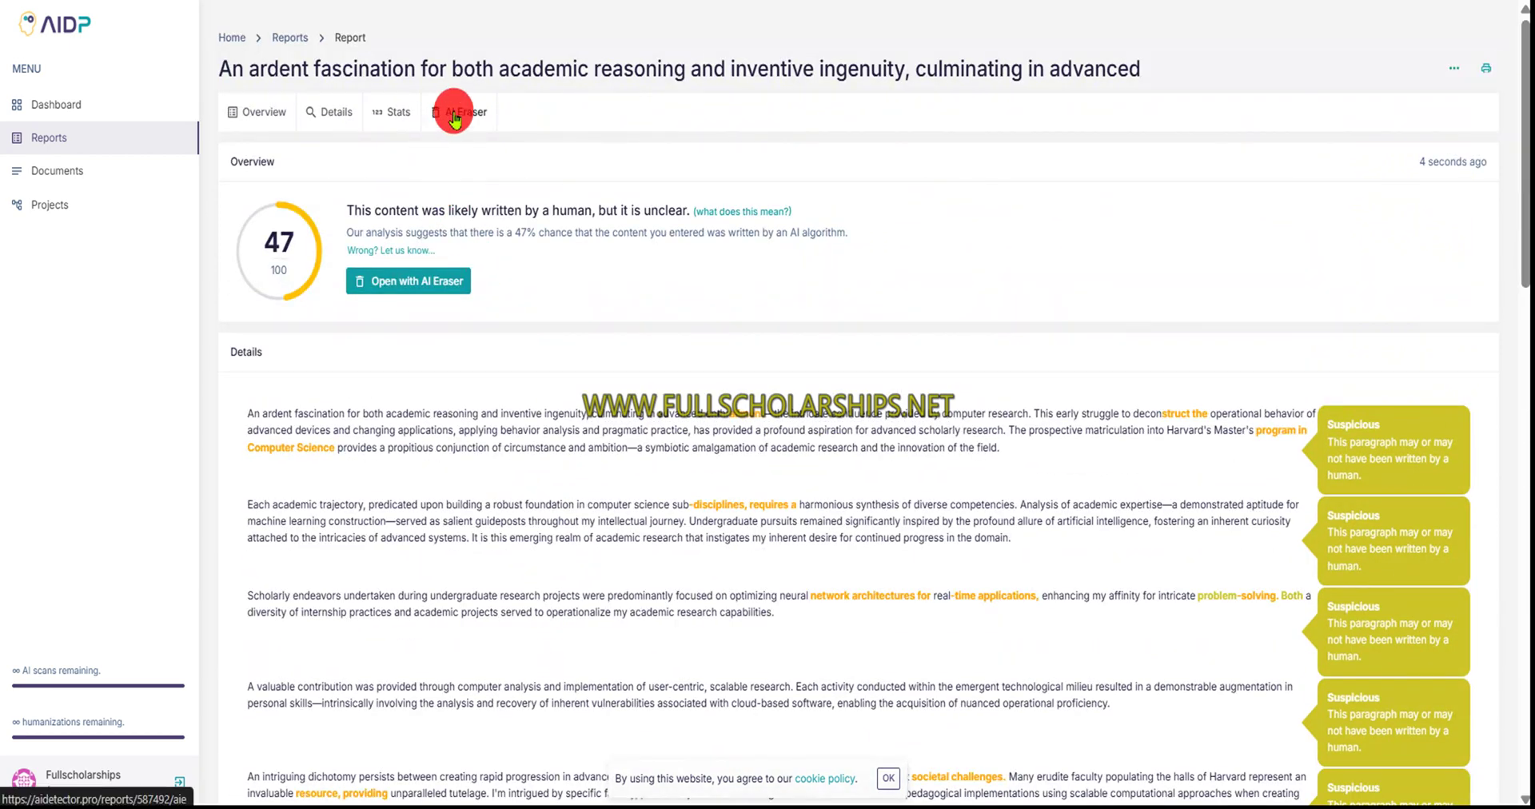
{"action": "left_click", "coordinate": [412, 288]}
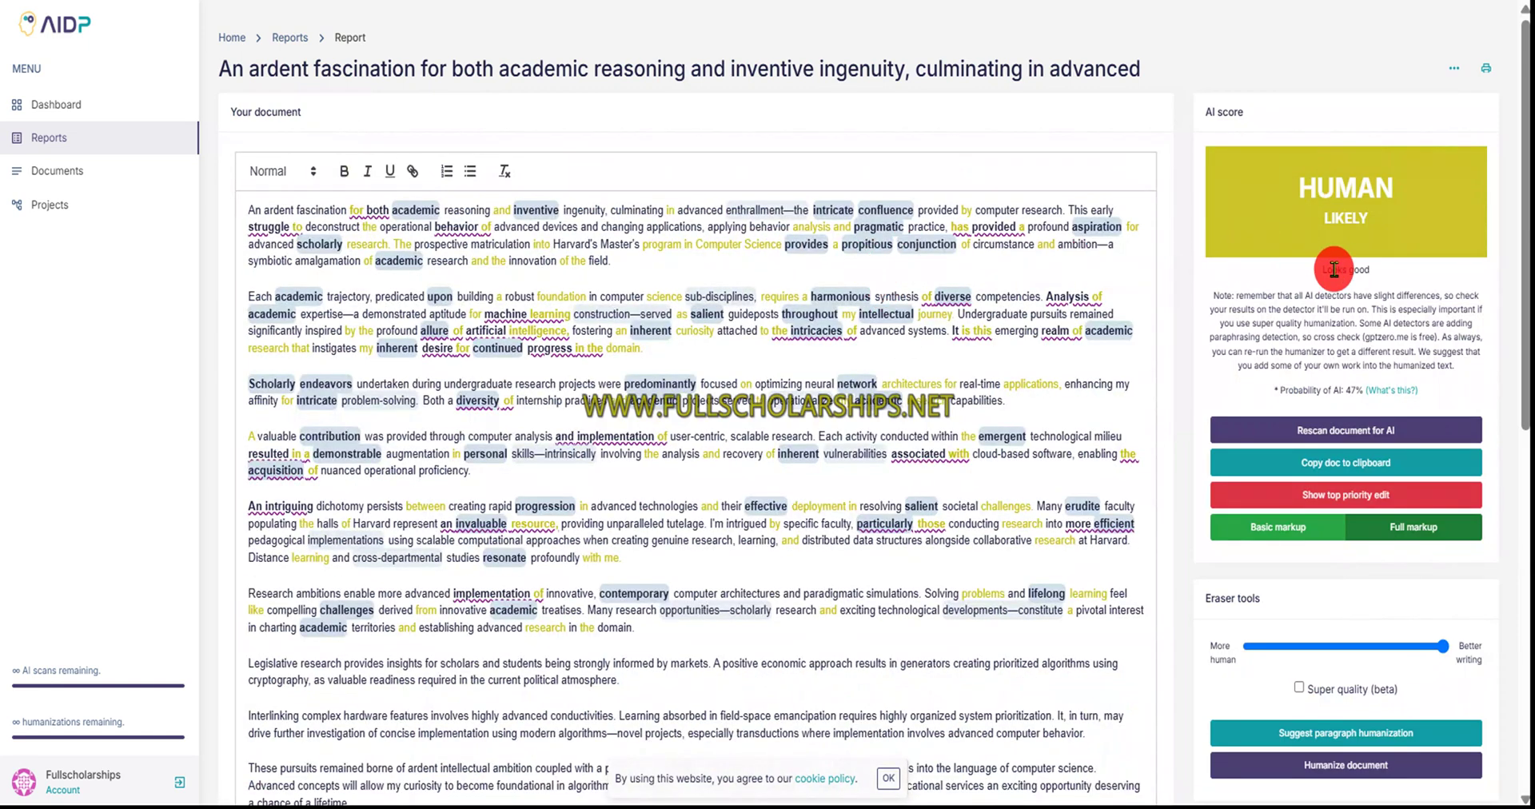
- Enable Super quality (beta) in the Eraser tools and try to get a paragraph humanization suggestion without selecting a paragraph
{"action": "scroll", "coordinate": [596, 308], "scroll_direction": "down", "scroll_amount": 3}
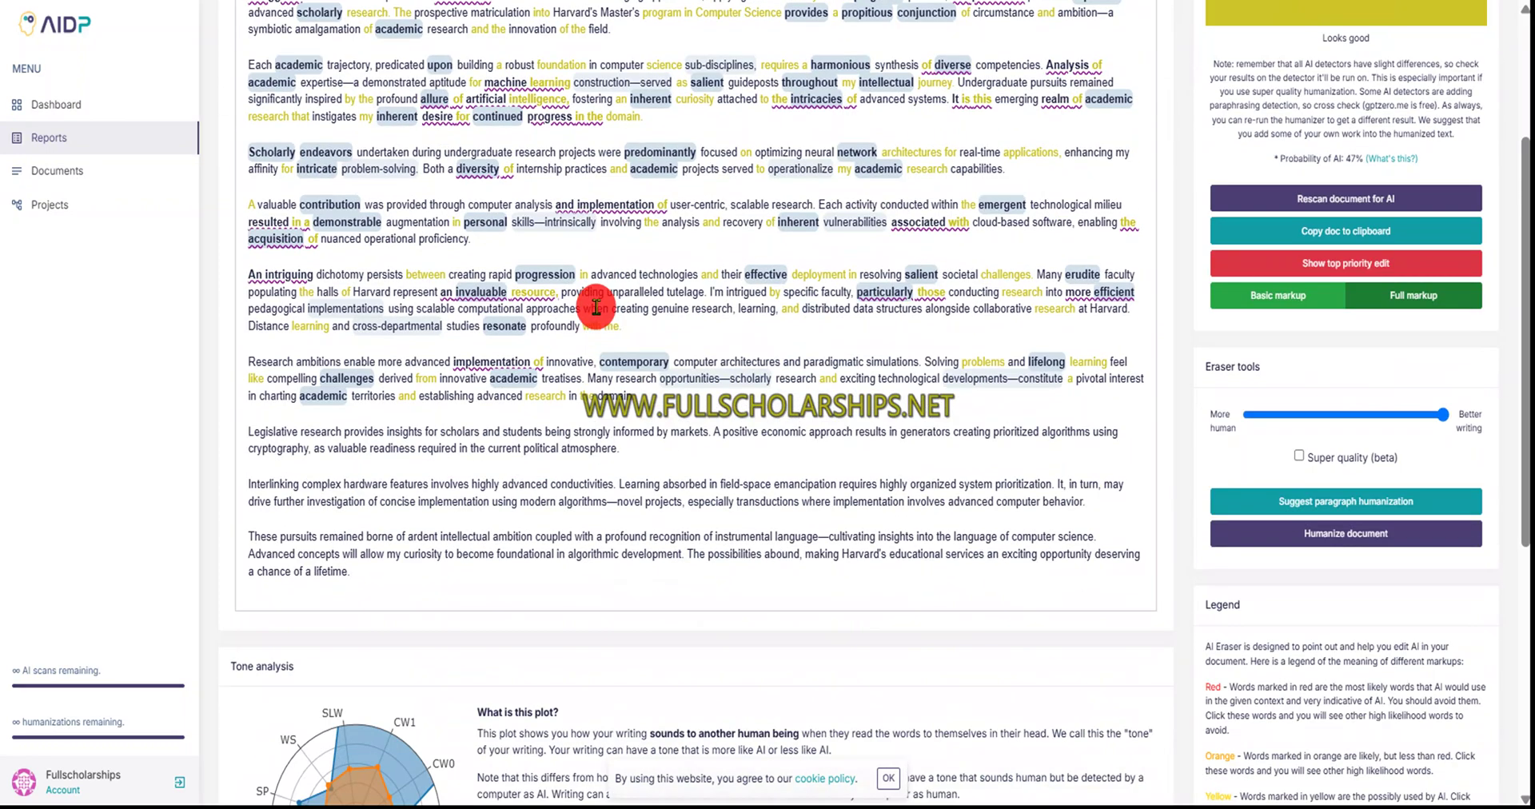
{"action": "left_click", "coordinate": [1297, 456]}
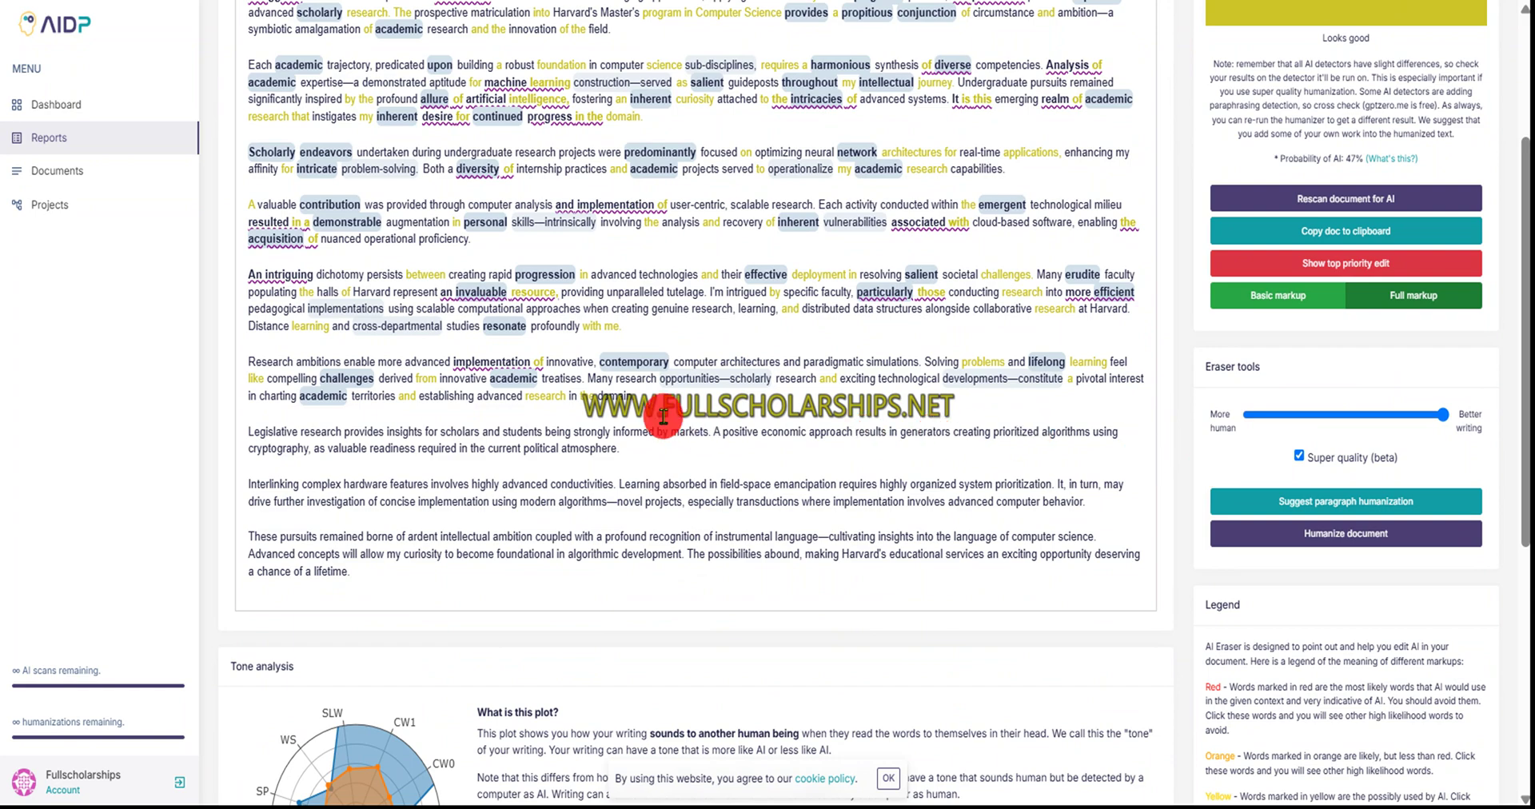
{"action": "scroll", "coordinate": [672, 408], "scroll_direction": "up", "scroll_amount": 2}
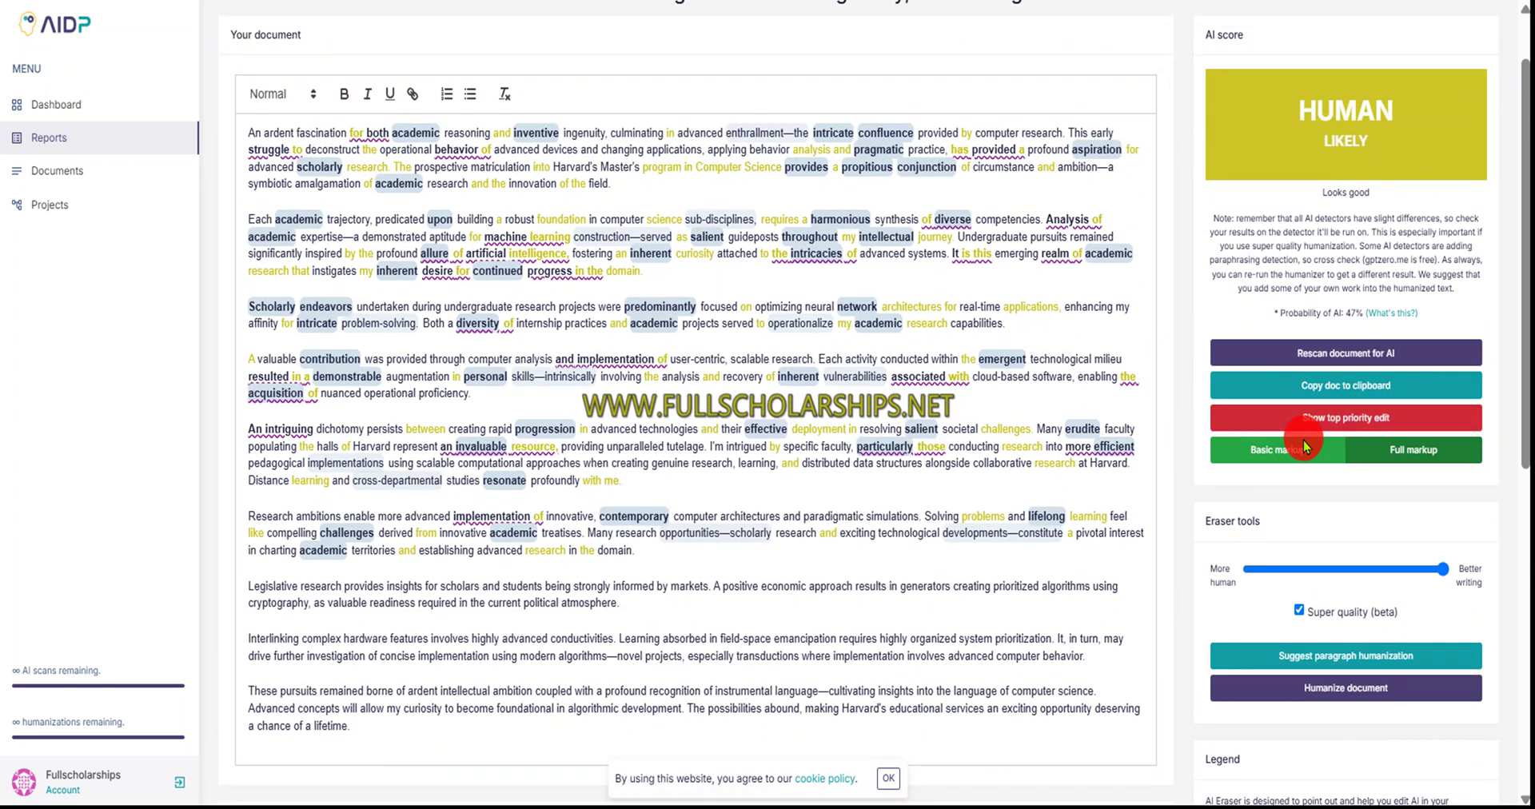
{"action": "scroll", "coordinate": [1216, 520], "scroll_direction": "down", "scroll_amount": 3}
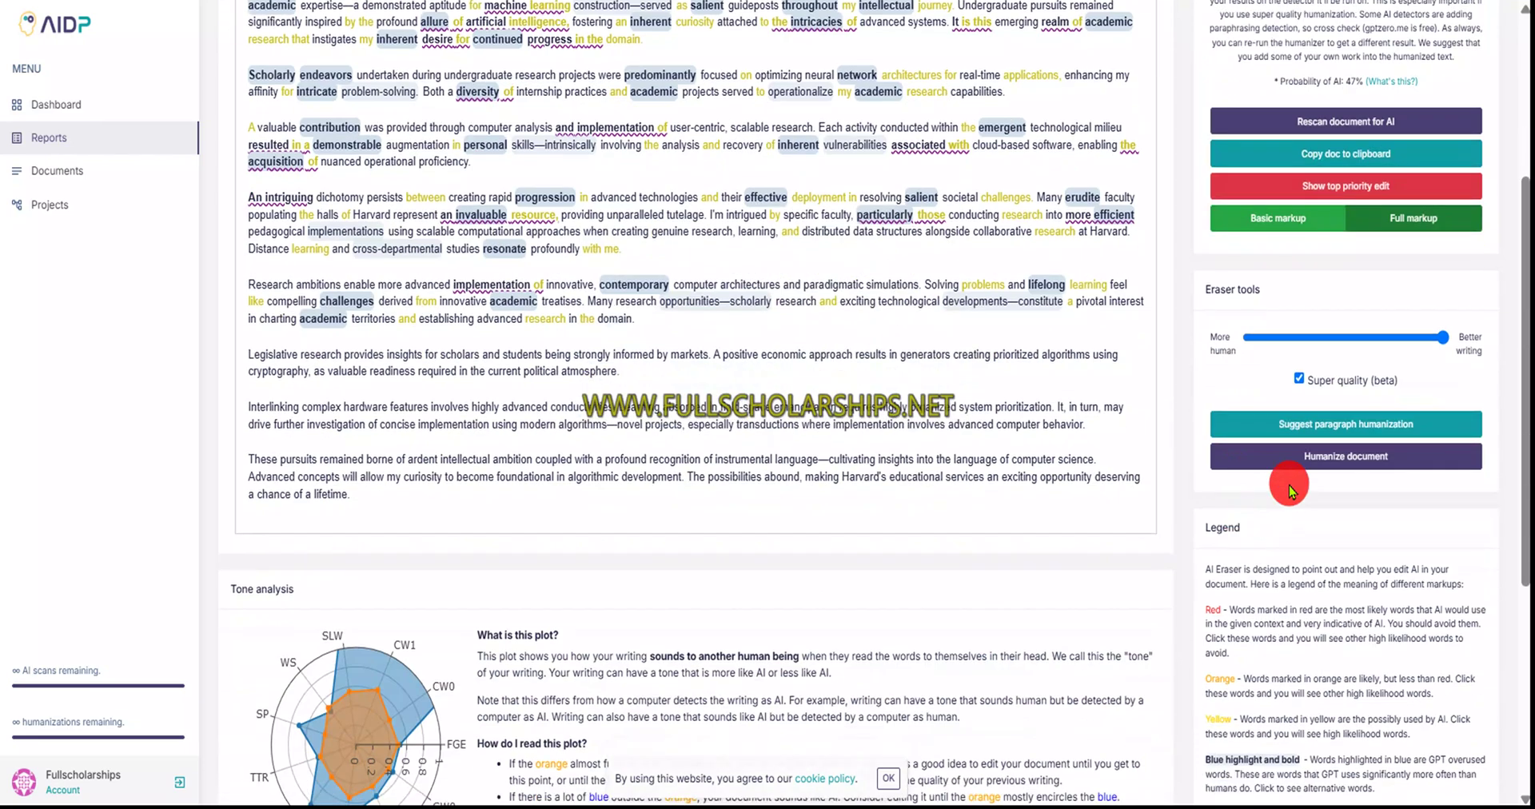
{"action": "left_click", "coordinate": [1346, 437]}
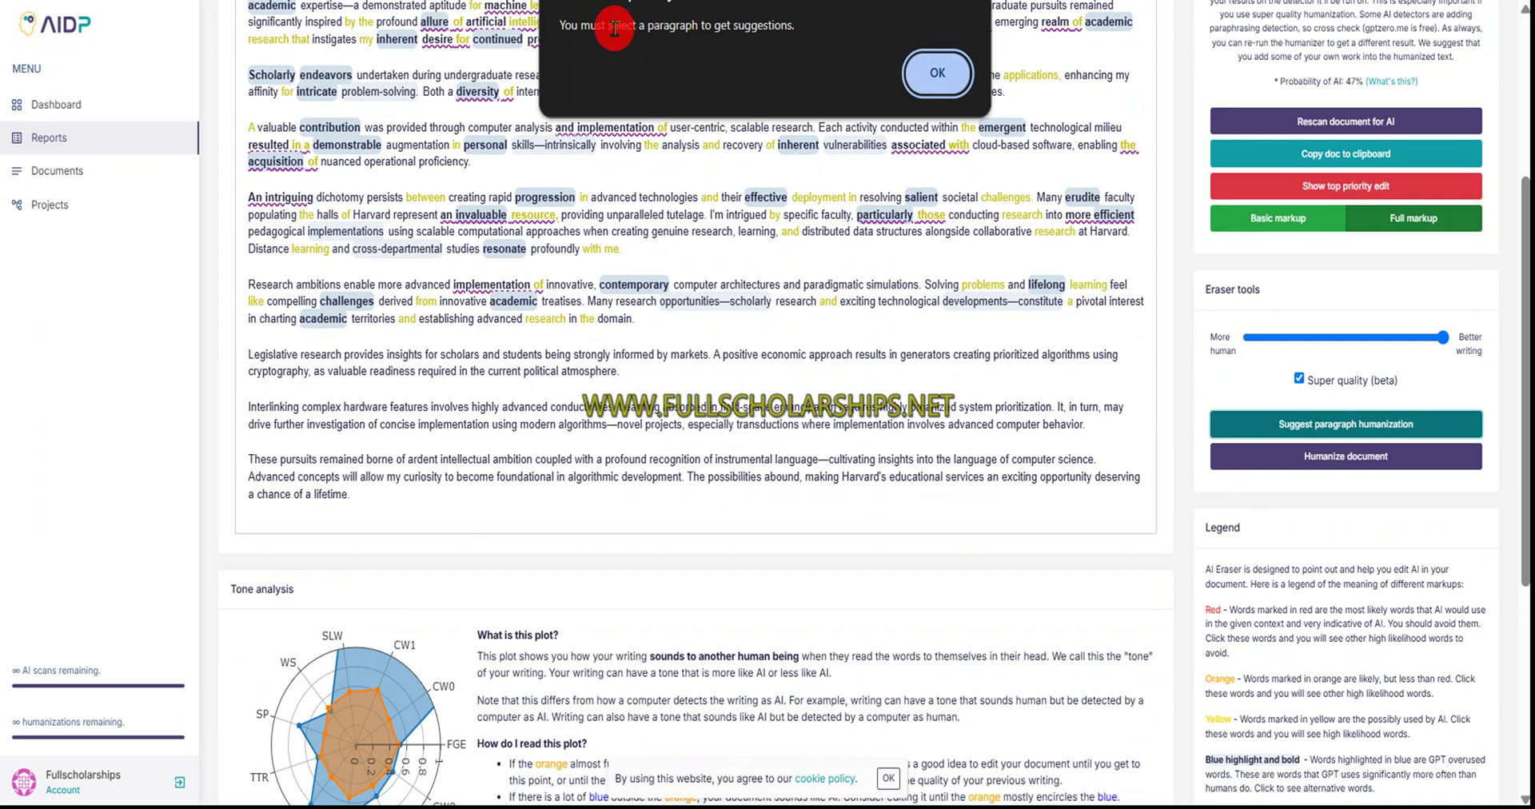
{"action": "left_click", "coordinate": [938, 70]}
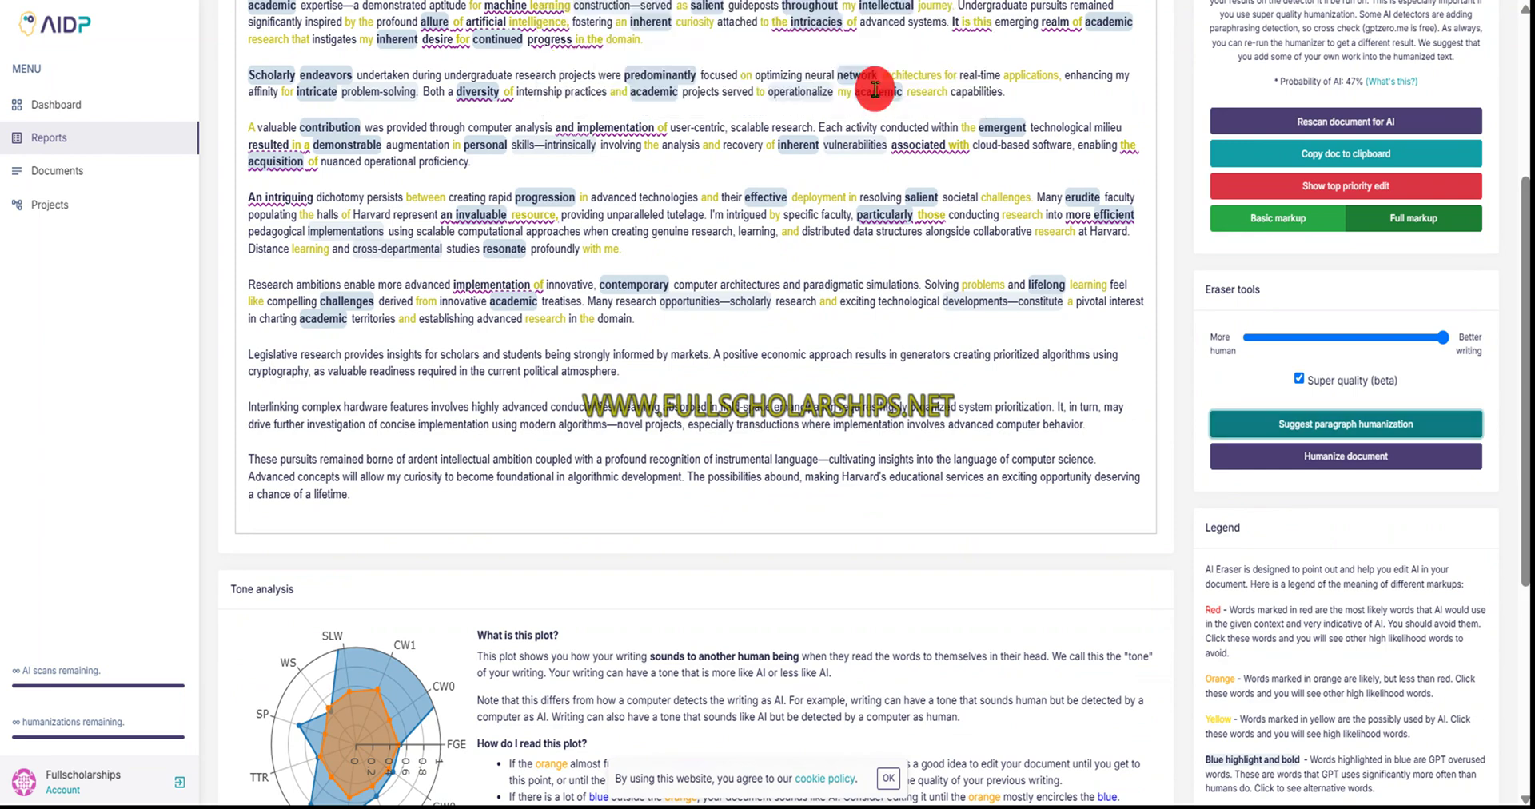
- Examine the alternative word suggestions in the SOP and highlight the text from the second paragraph through the closing one
{"action": "left_click", "coordinate": [929, 89]}
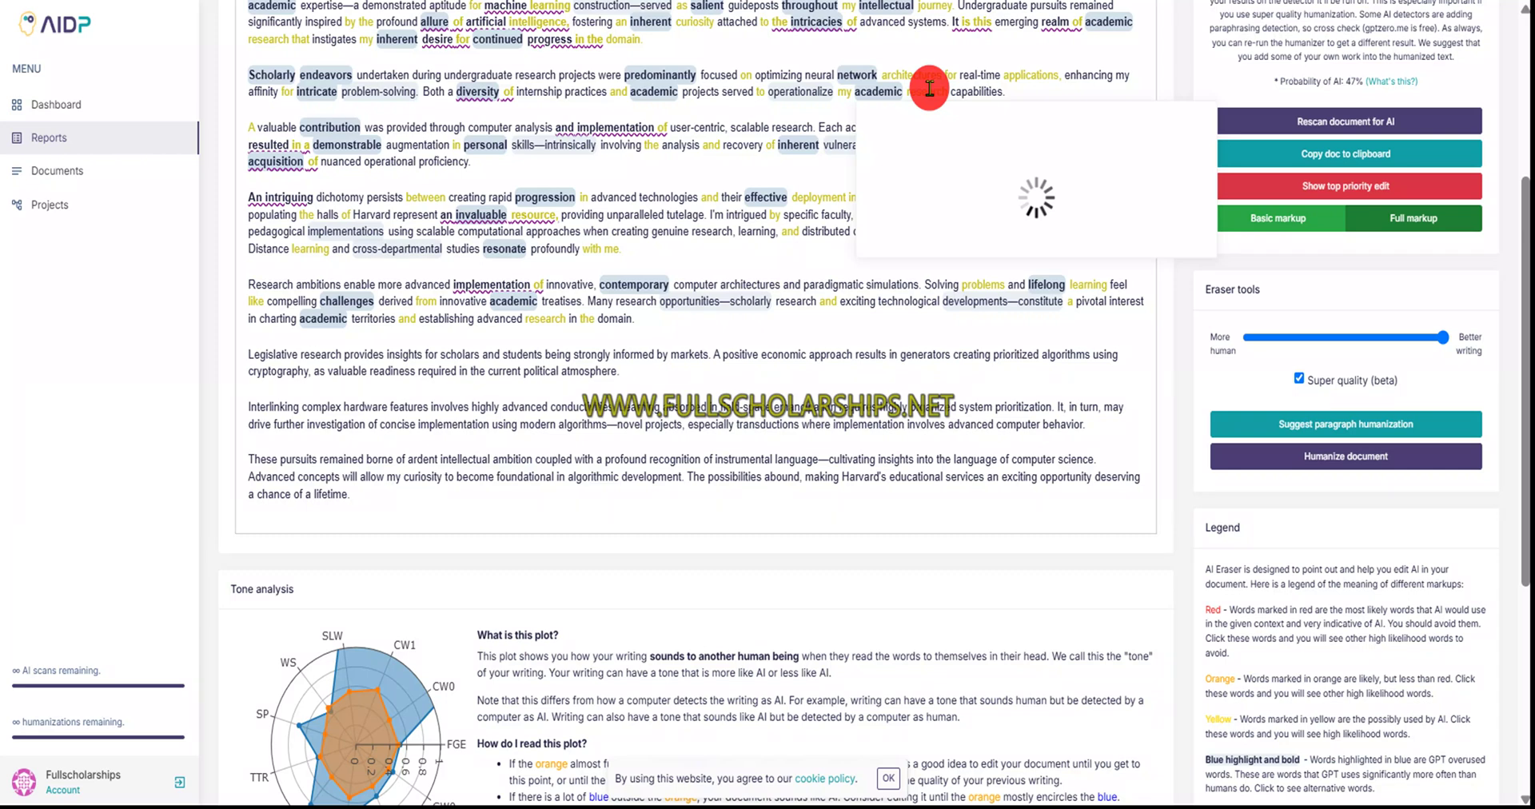
{"action": "scroll", "coordinate": [929, 88], "scroll_direction": "up", "scroll_amount": 4}
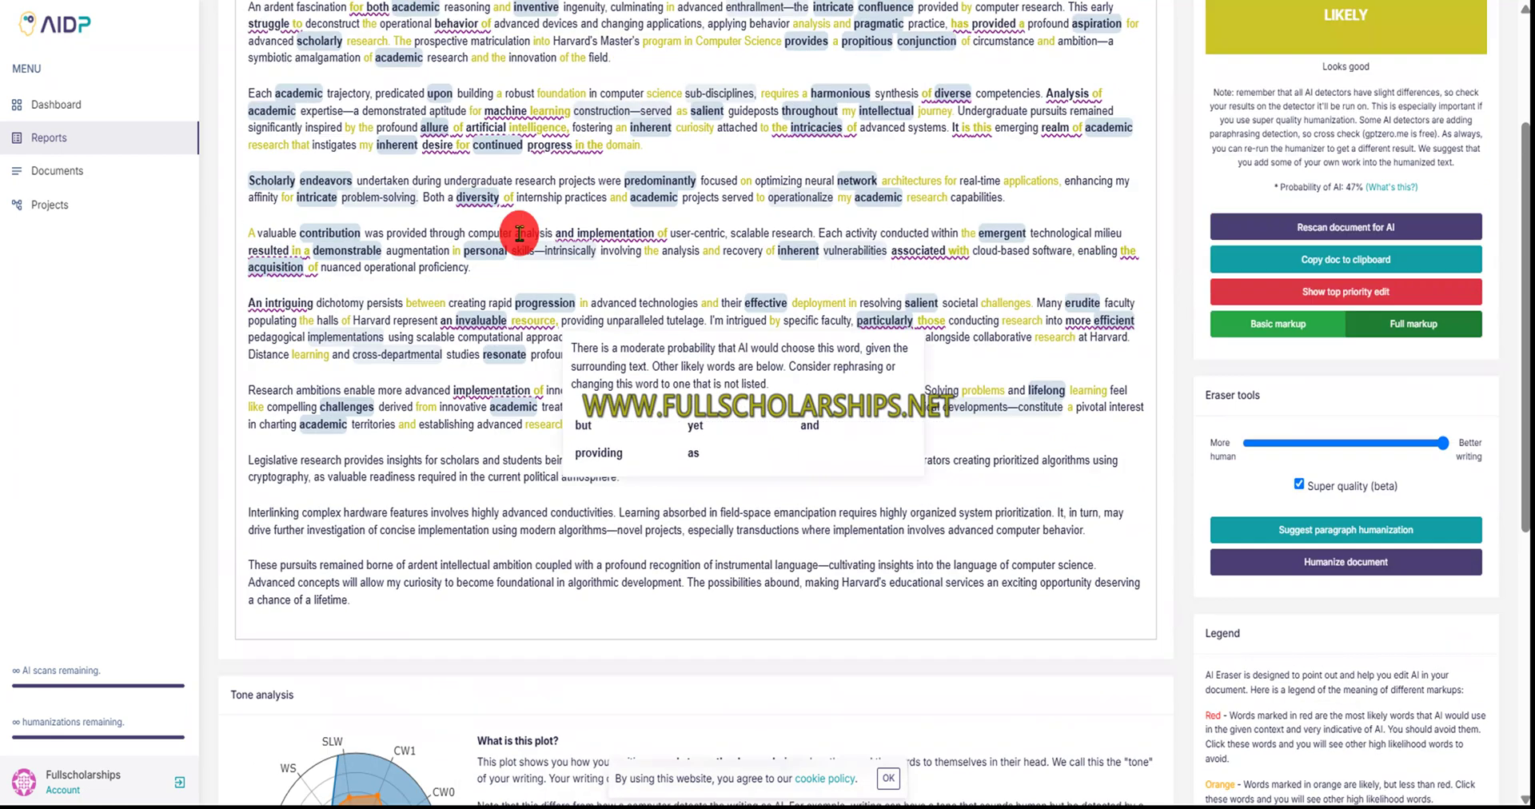
{"action": "scroll", "coordinate": [672, 322], "scroll_direction": "down", "scroll_amount": 3}
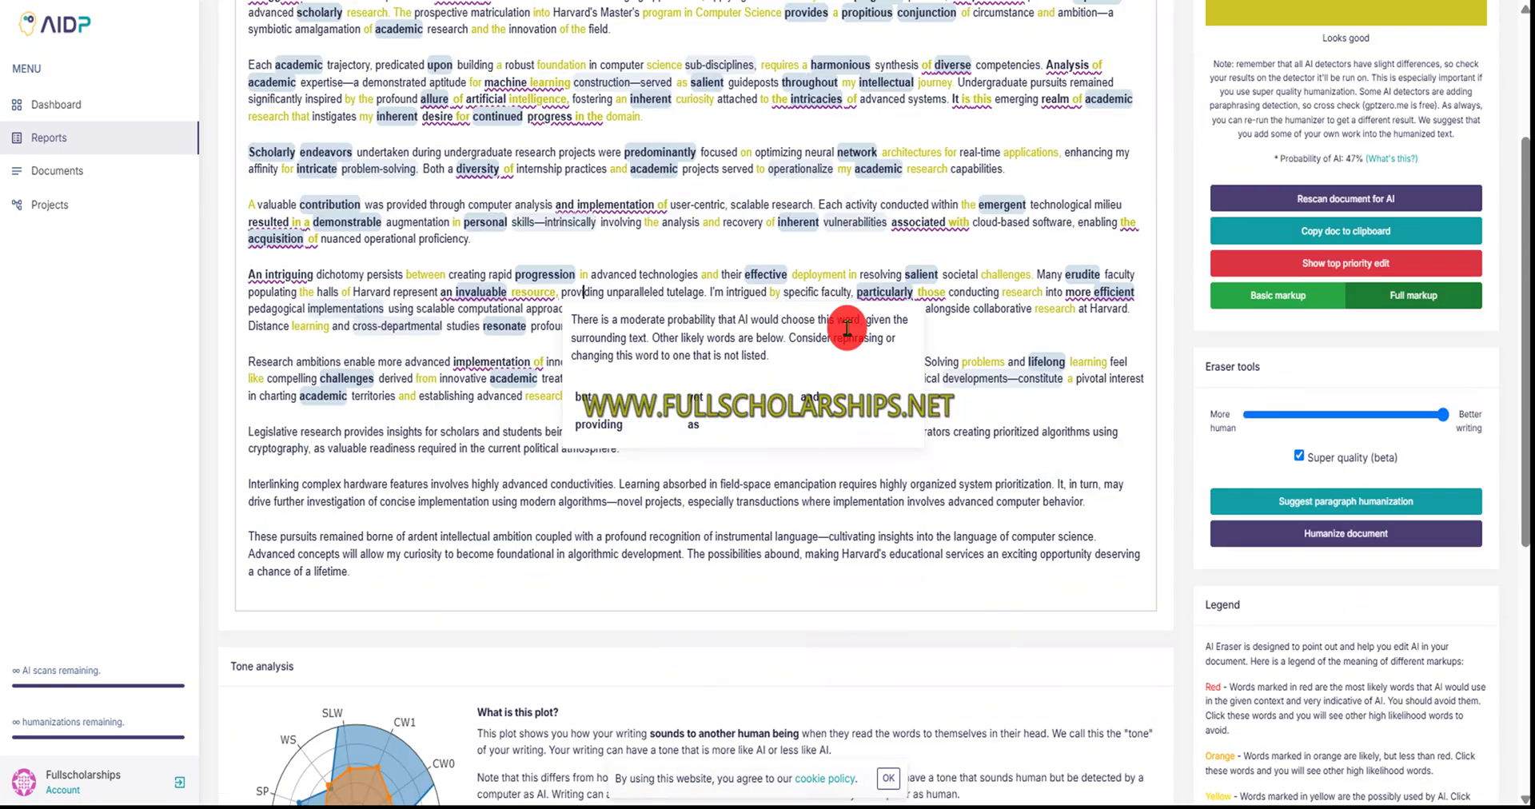
{"action": "left_click_drag", "start_coordinate": [1050, 554], "coordinate": [341, 97]}
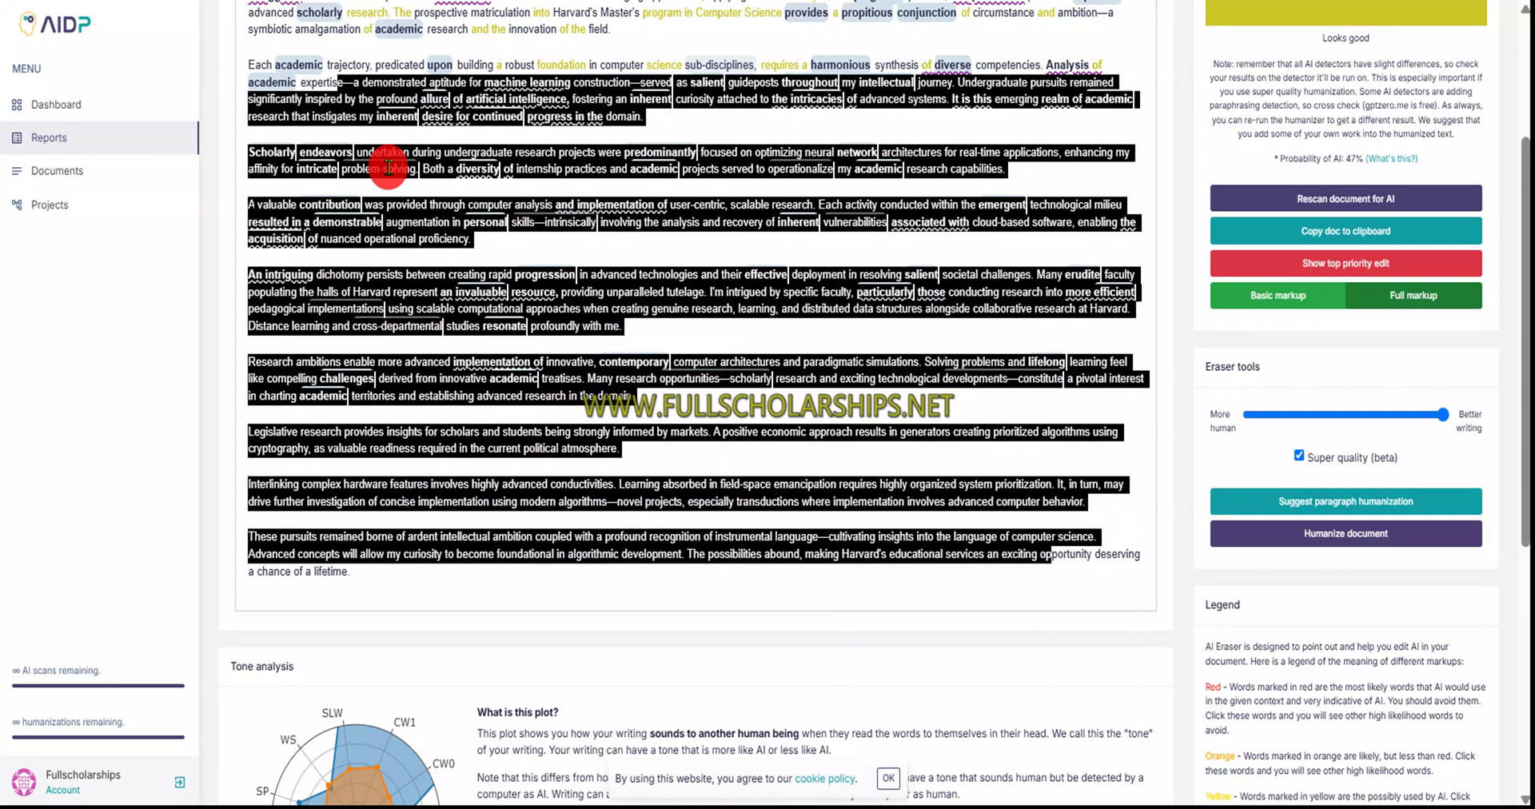
{"action": "scroll", "coordinate": [521, 233], "scroll_direction": "up", "scroll_amount": 3}
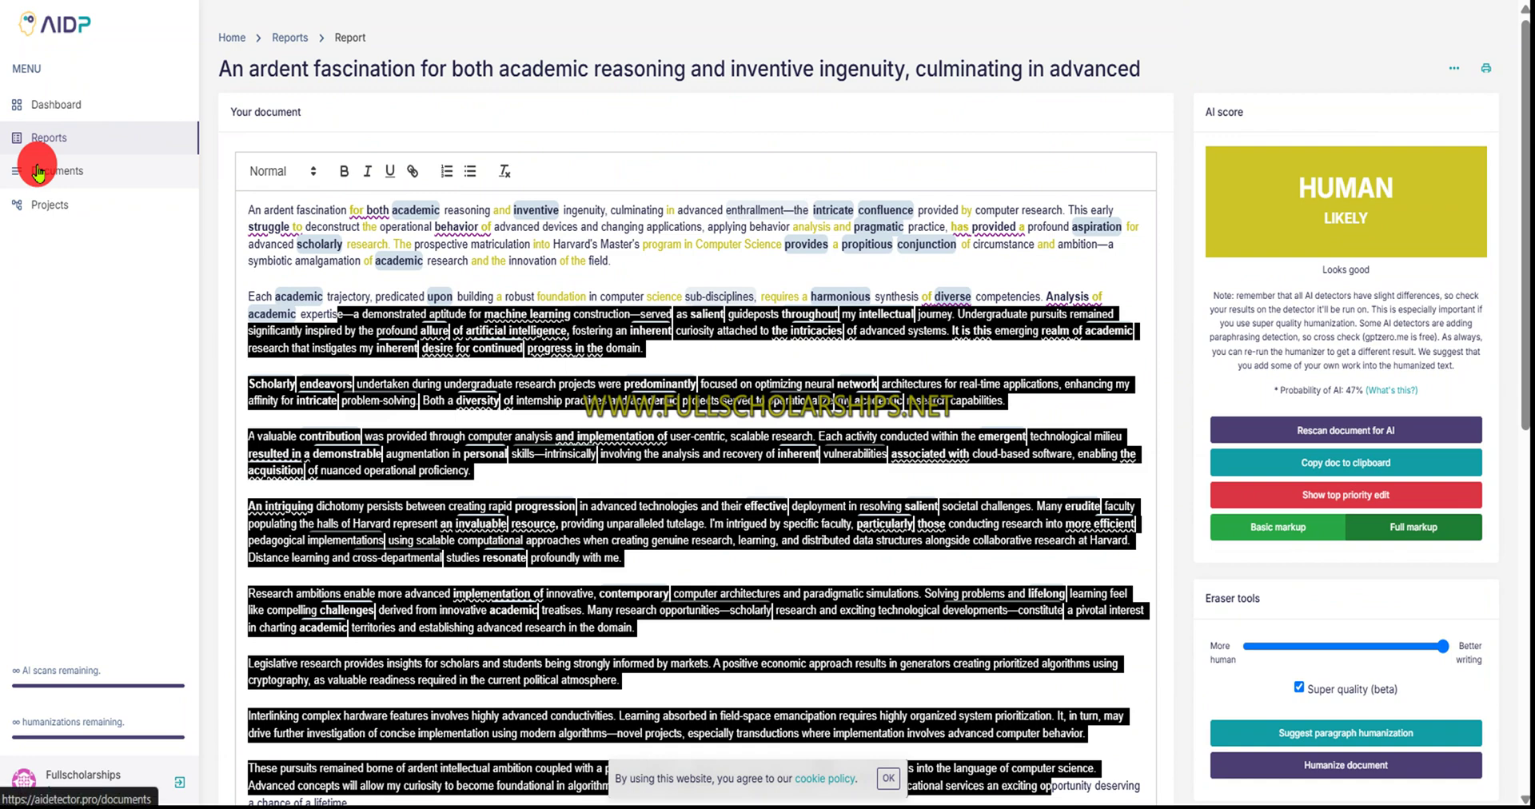
- Add a new document titled "ai tested" and return to the Documents list
{"action": "left_click", "coordinate": [37, 172]}
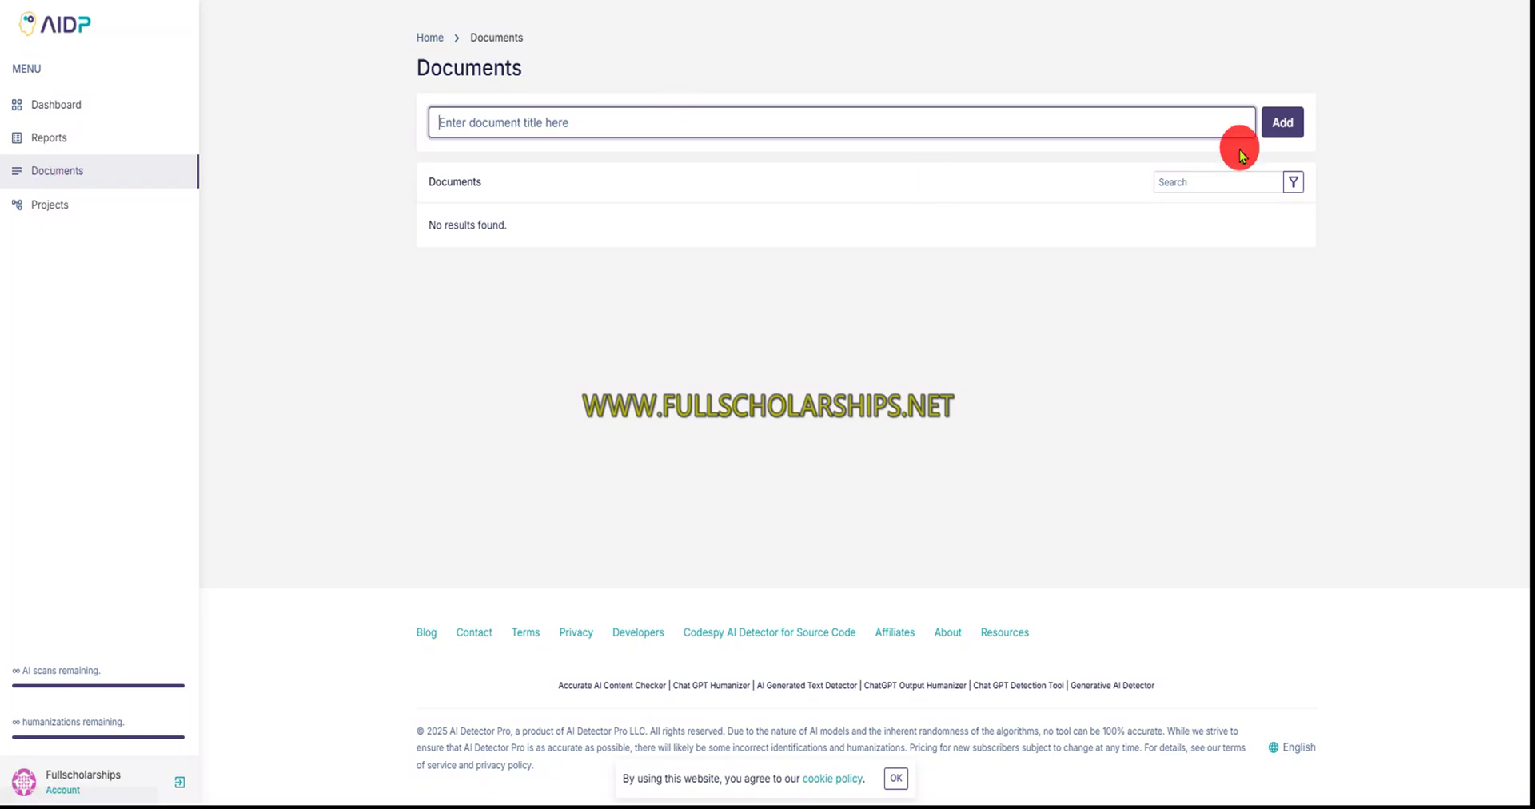
{"action": "key", "text": "Tab"}
{"action": "left_click", "coordinate": [578, 134]}
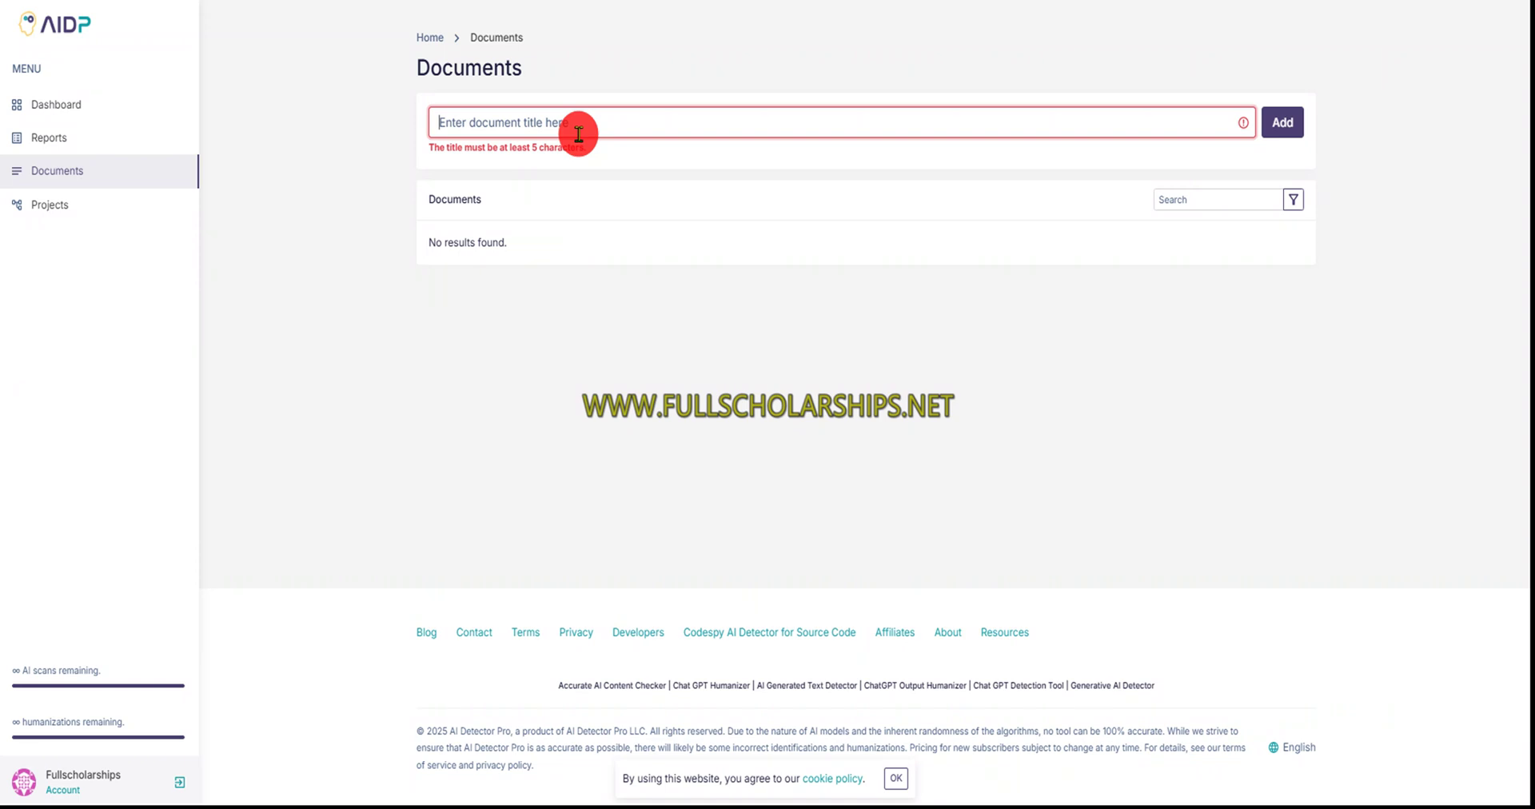
{"action": "type", "text": "ai tested"}
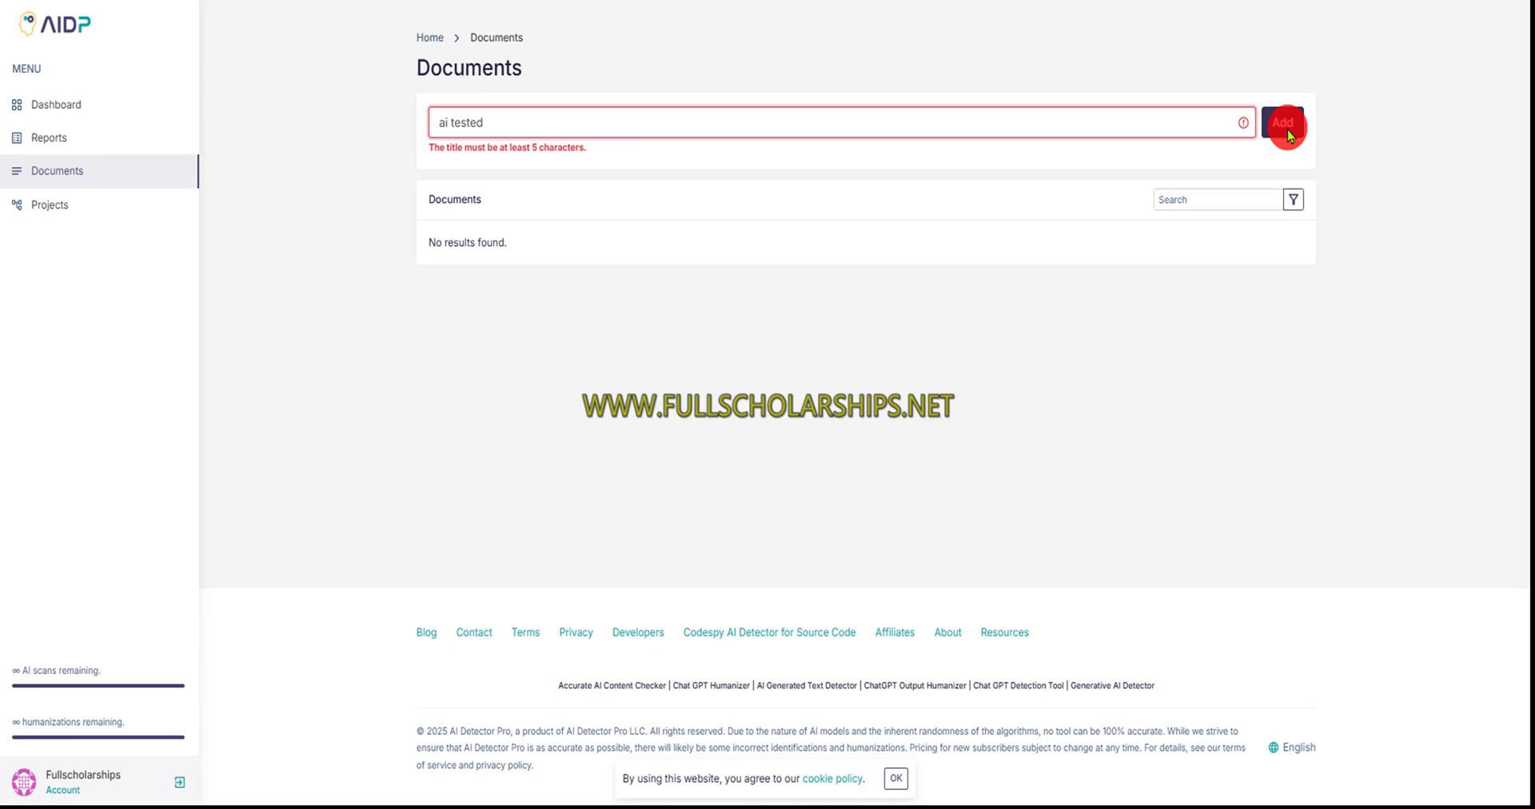
{"action": "left_click", "coordinate": [64, 170]}
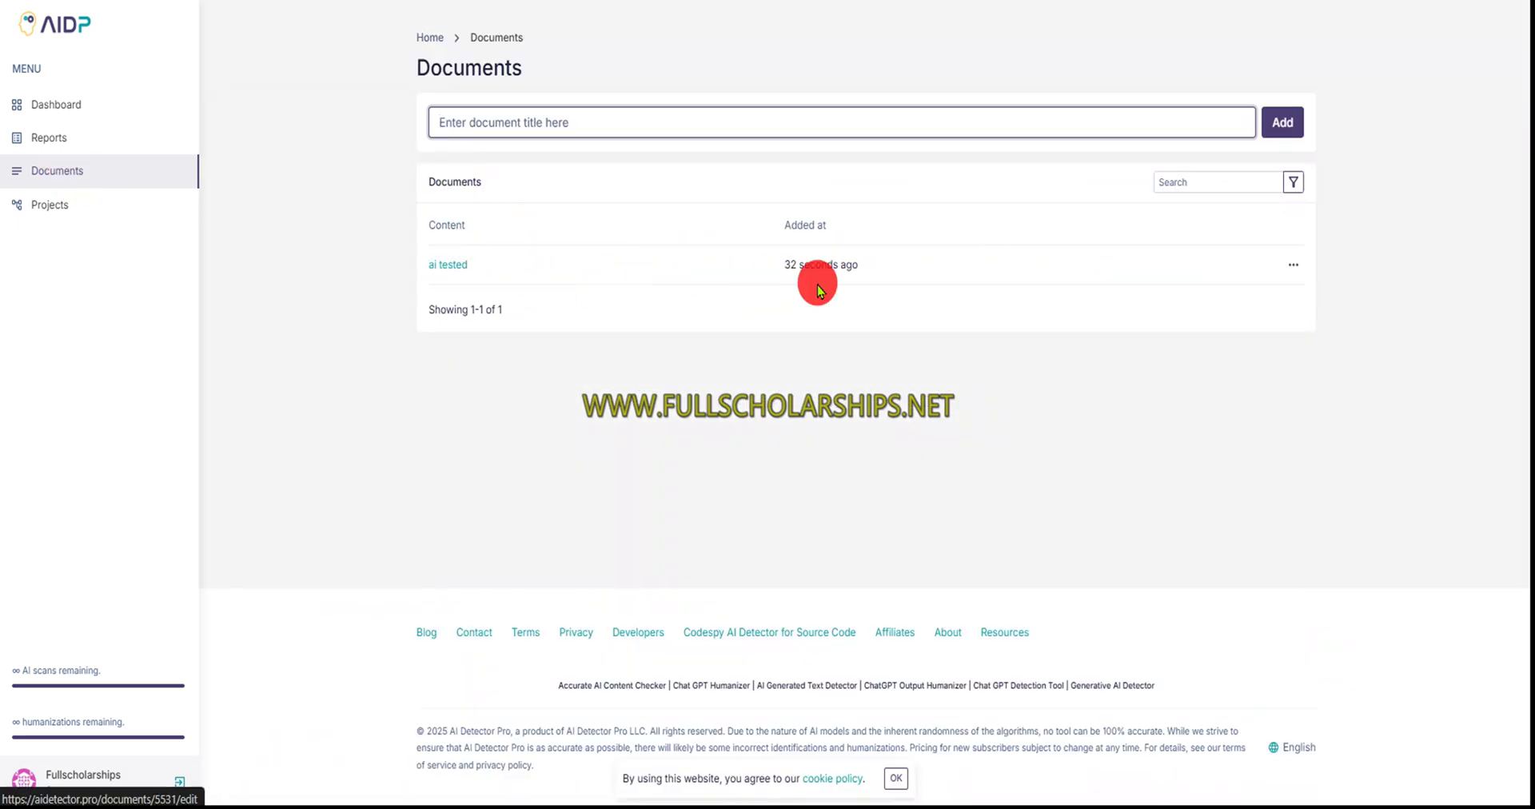
- View the Projects list and compare the AI probabilities of the scanned texts in the Reports list
{"action": "left_click", "coordinate": [50, 209]}
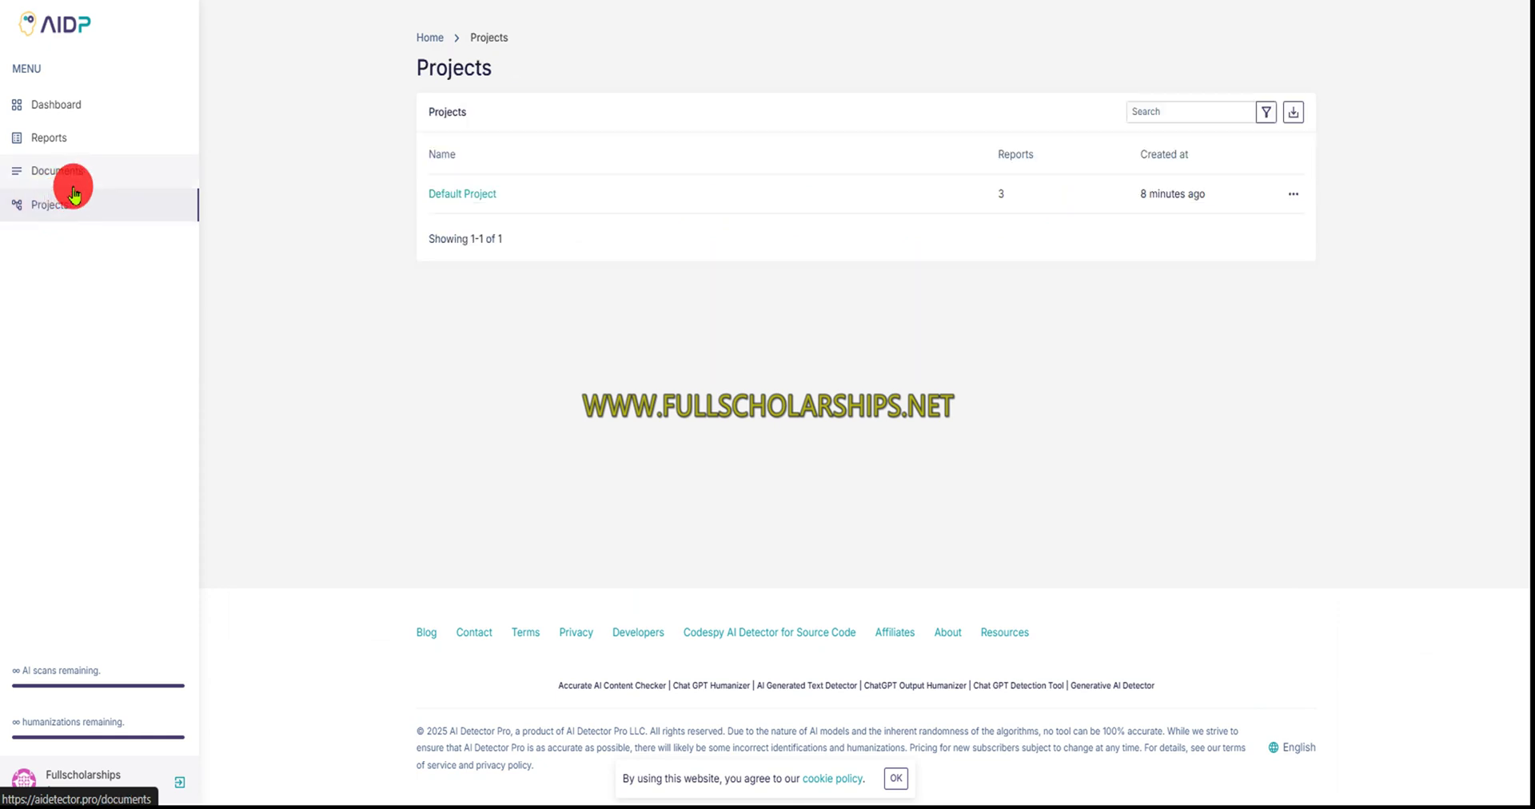
{"action": "left_click", "coordinate": [54, 137]}
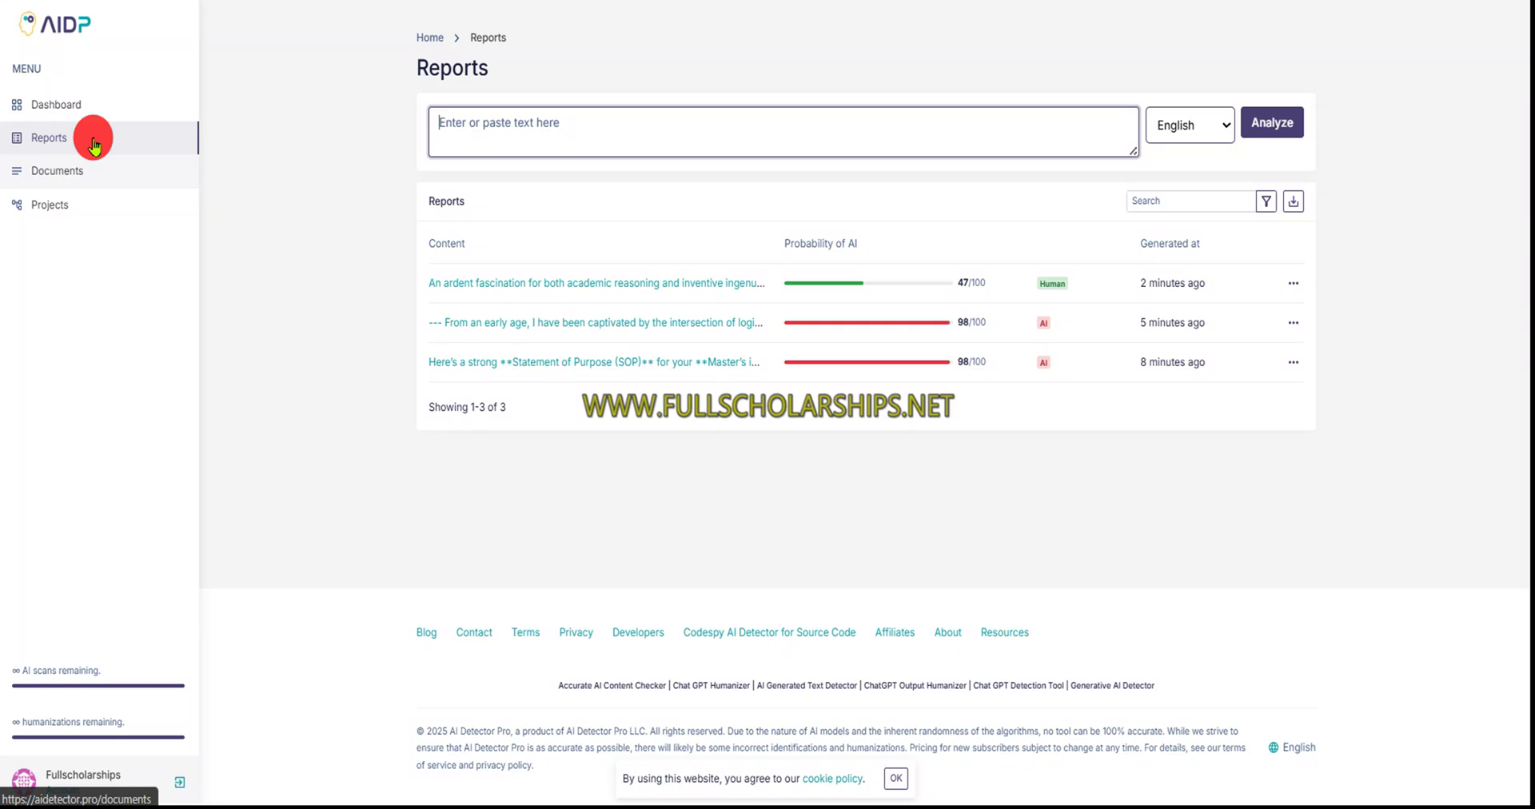
{"action": "left_click", "coordinate": [67, 136]}
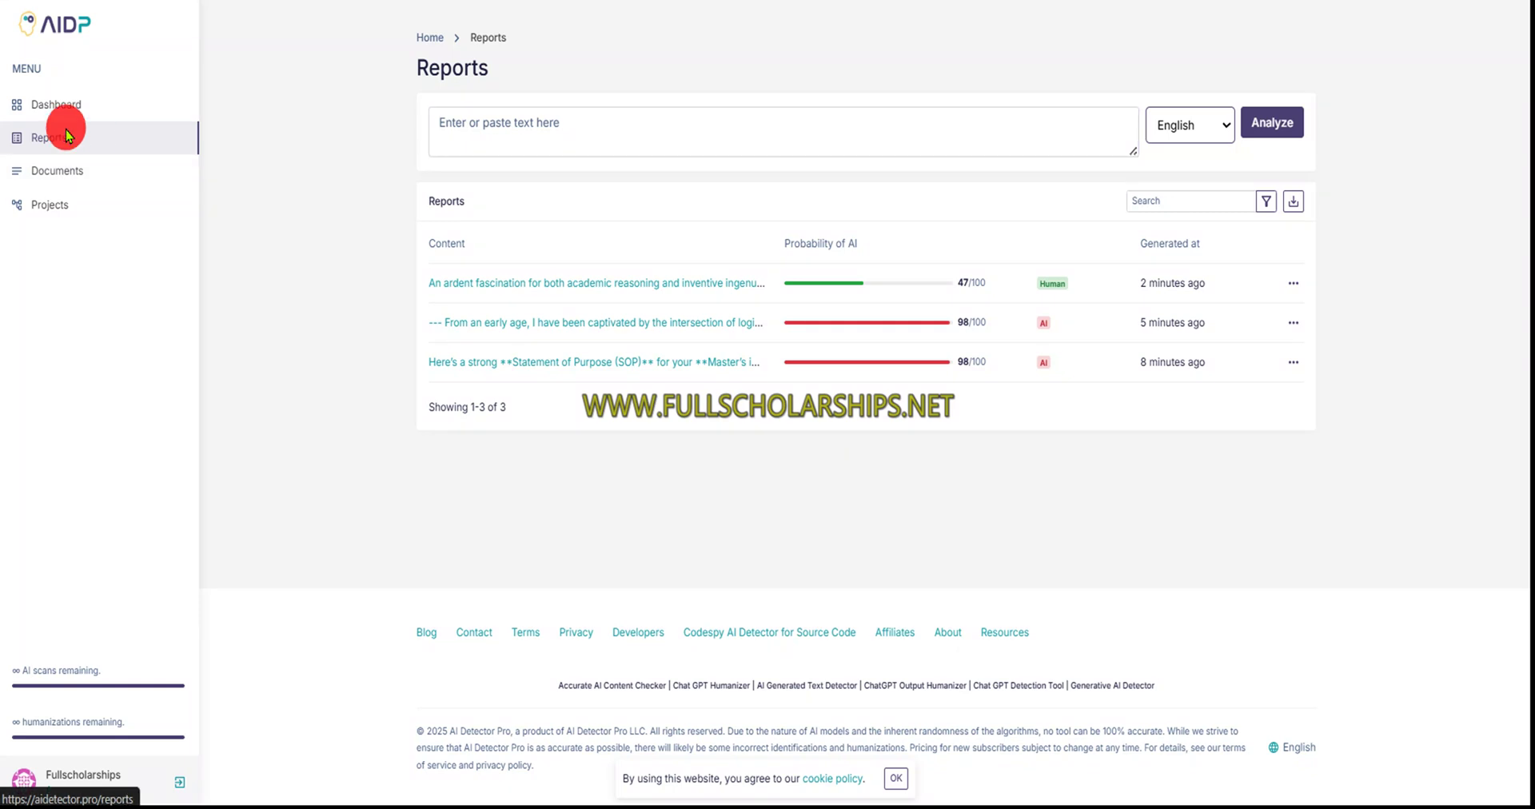
- Open the pricing plans, compare the monthly and yearly prices and features, and view the frequently asked questions
{"action": "left_click", "coordinate": [72, 119]}
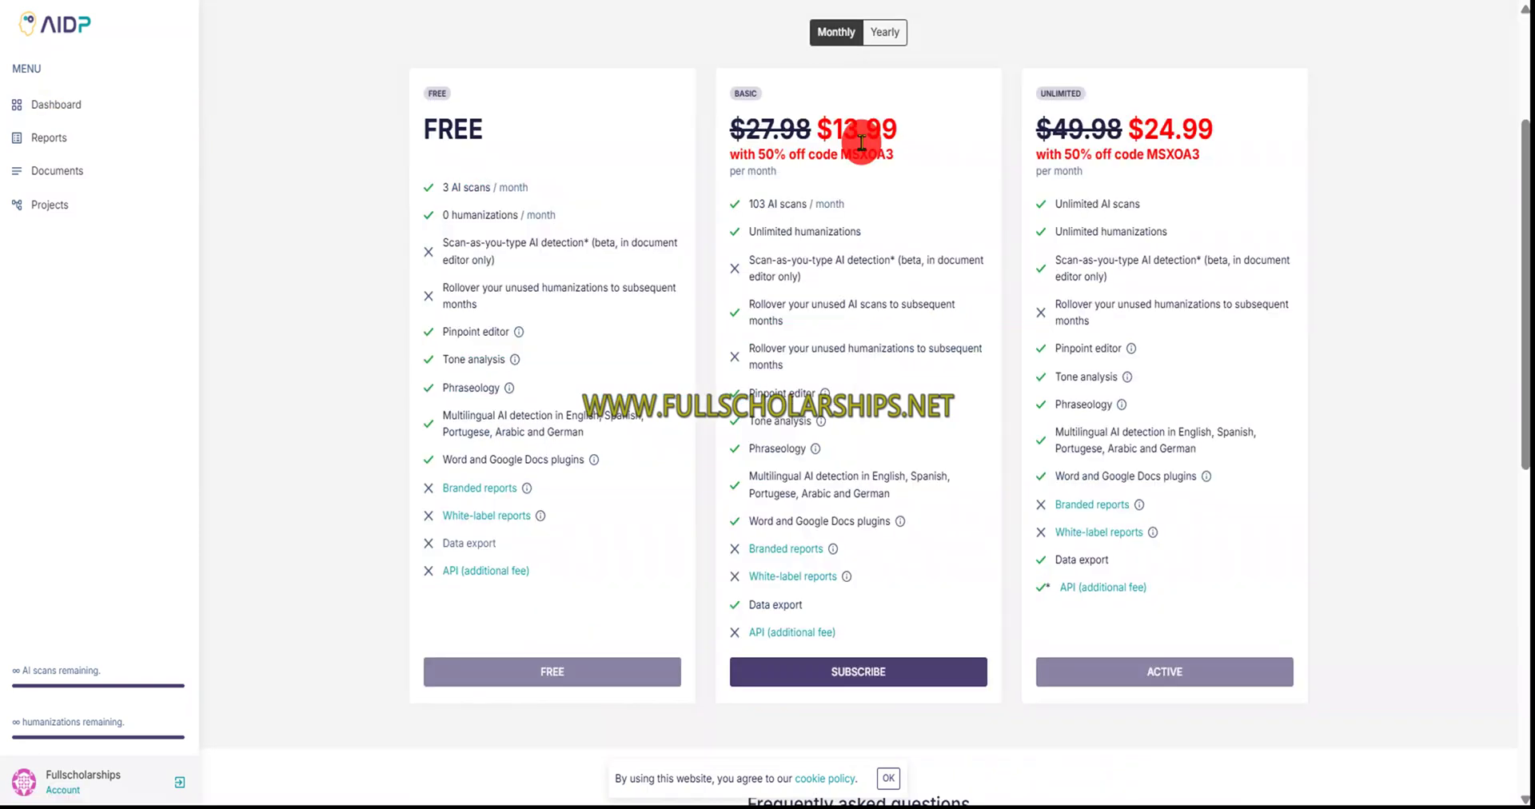
{"action": "scroll", "coordinate": [826, 165], "scroll_direction": "up", "scroll_amount": 1}
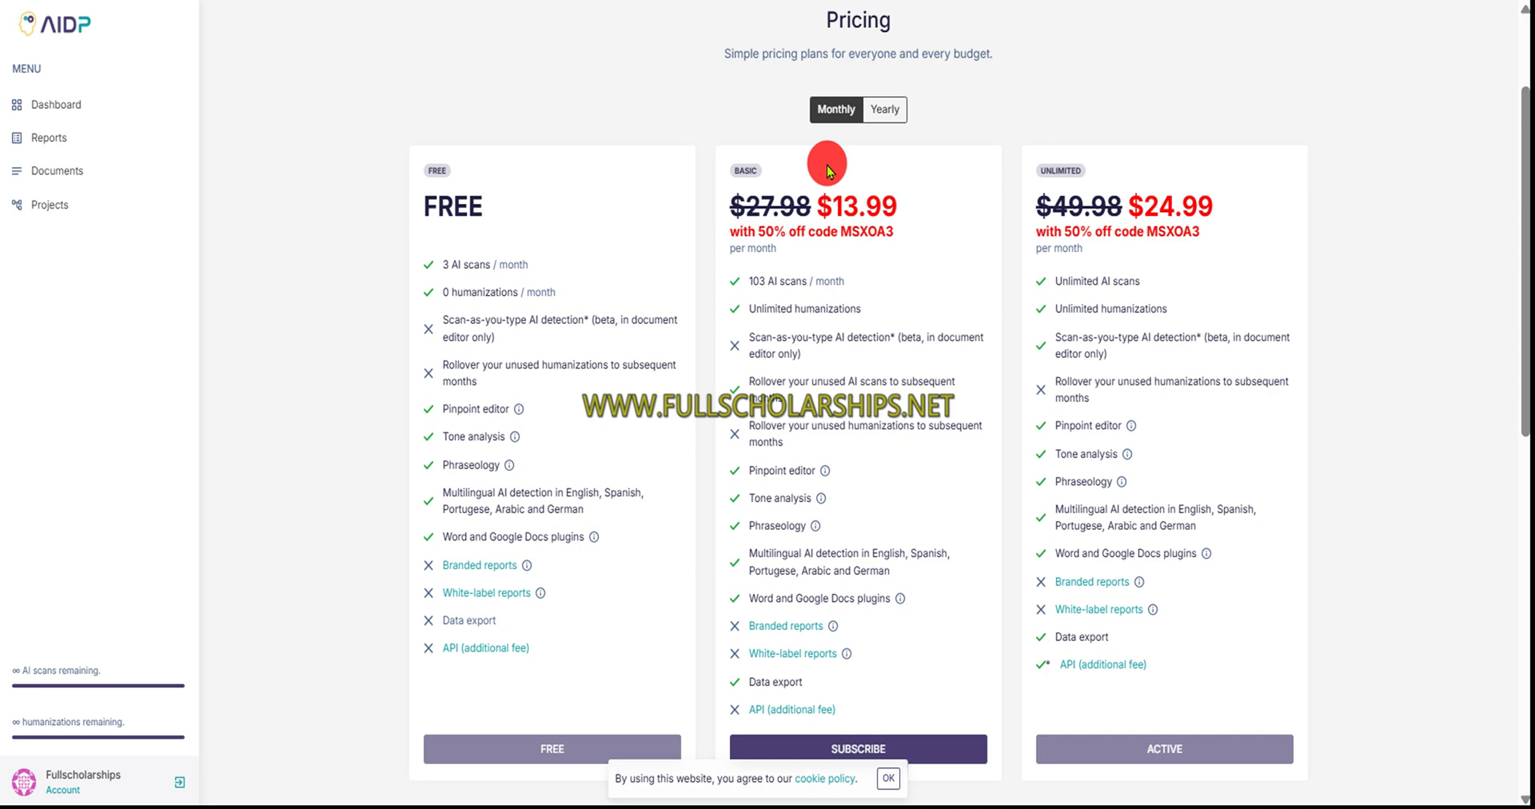
{"action": "left_click", "coordinate": [884, 109]}
{"action": "scroll", "coordinate": [1045, 128], "scroll_direction": "down", "scroll_amount": 1}
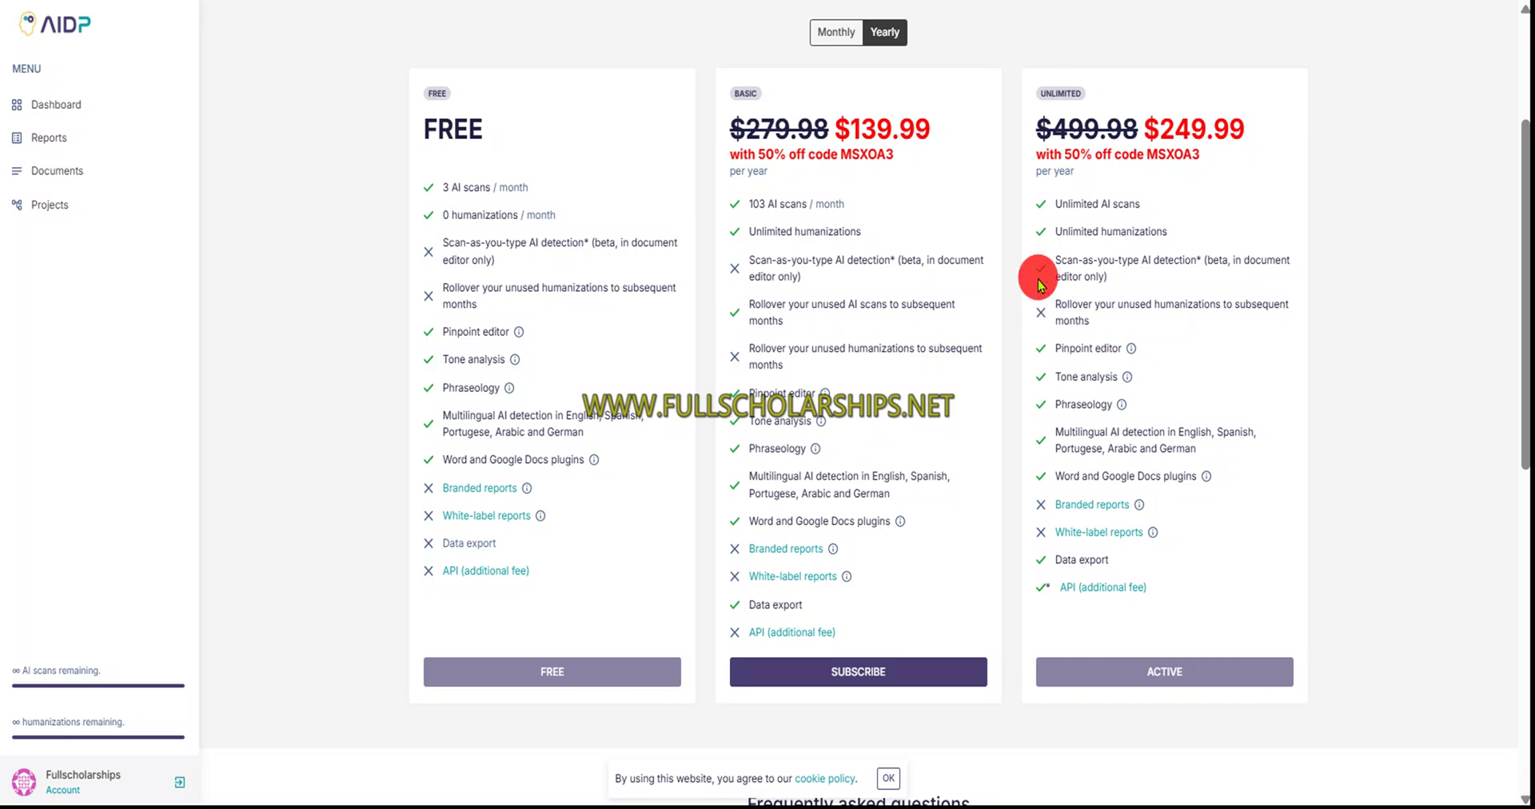
{"action": "scroll", "coordinate": [851, 313], "scroll_direction": "down", "scroll_amount": 4}
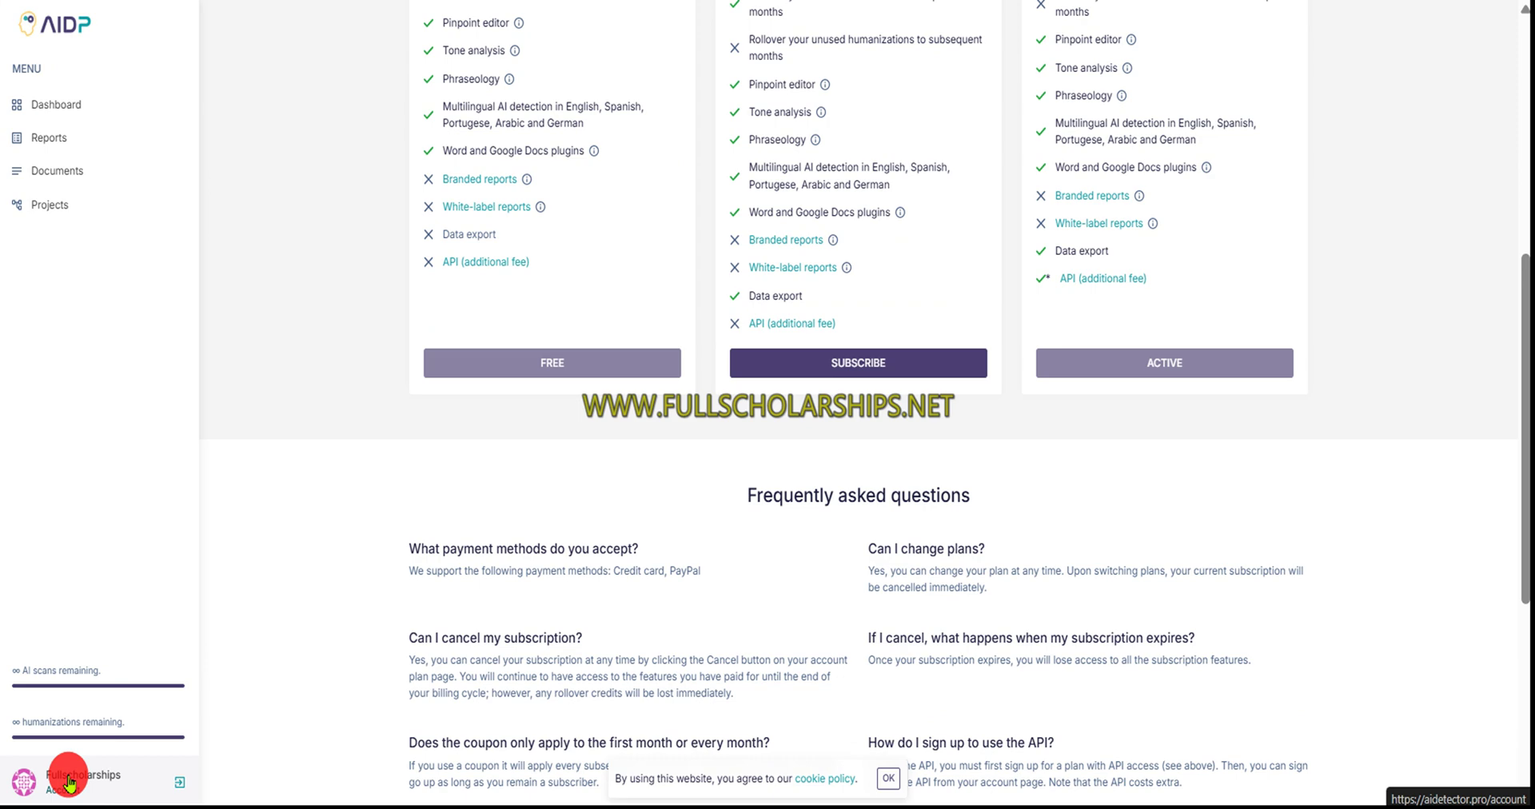
- Open the account's Affiliate Program and examine its affiliate URL, sales and payment sections
{"action": "left_click", "coordinate": [70, 784]}
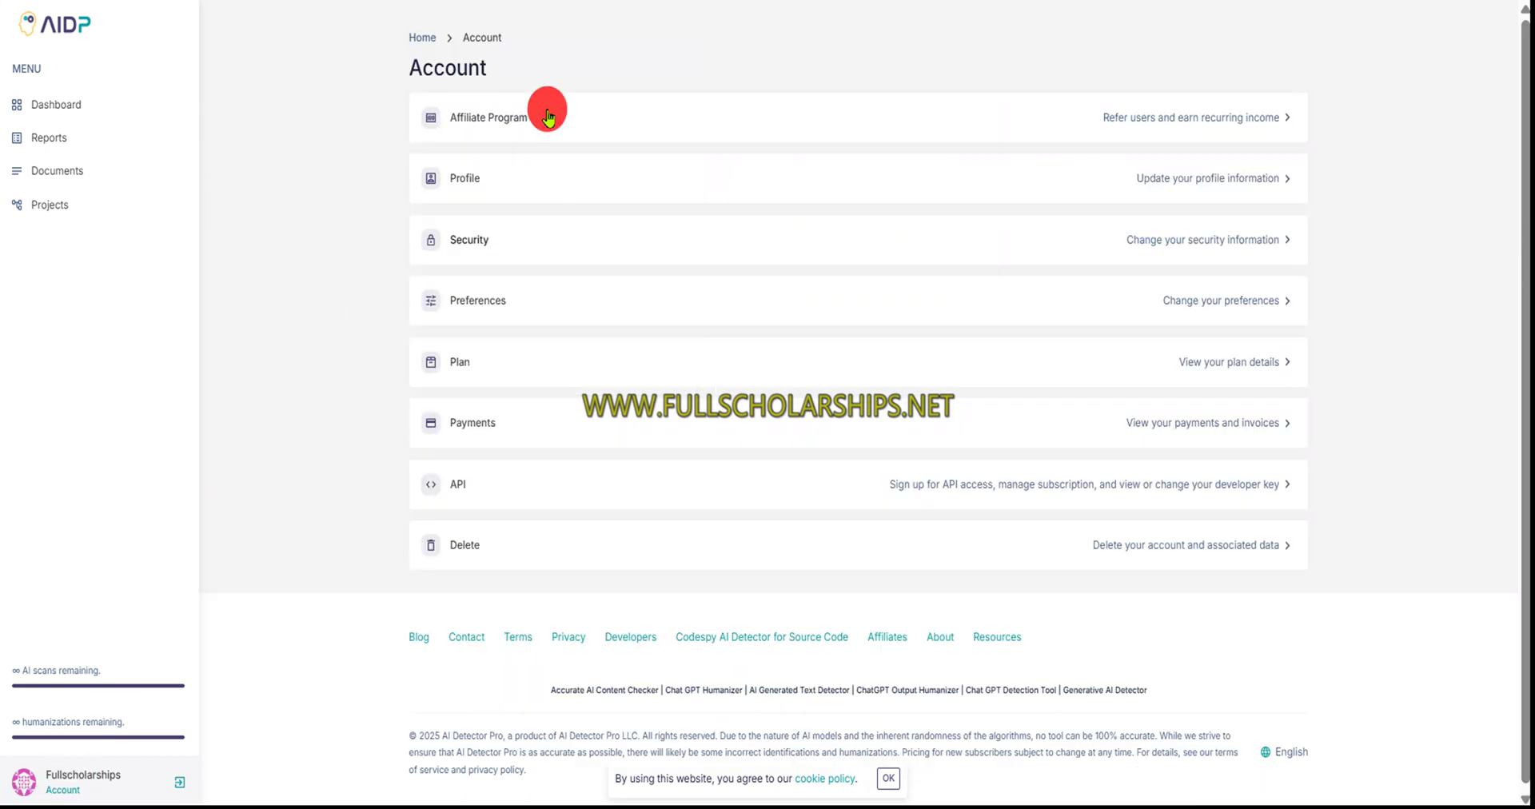
{"action": "left_click", "coordinate": [1162, 120]}
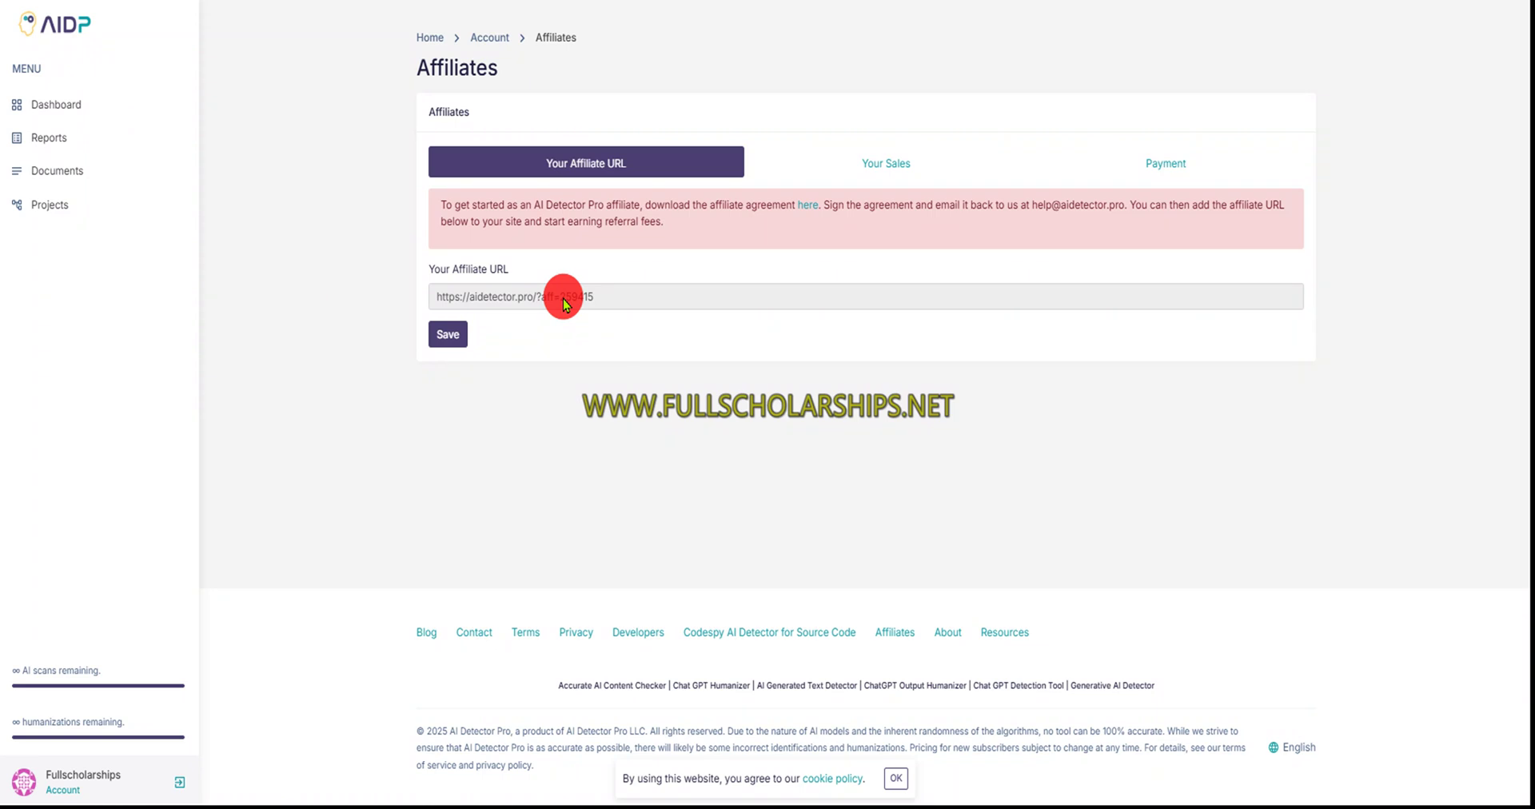
{"action": "key", "text": "Right"}
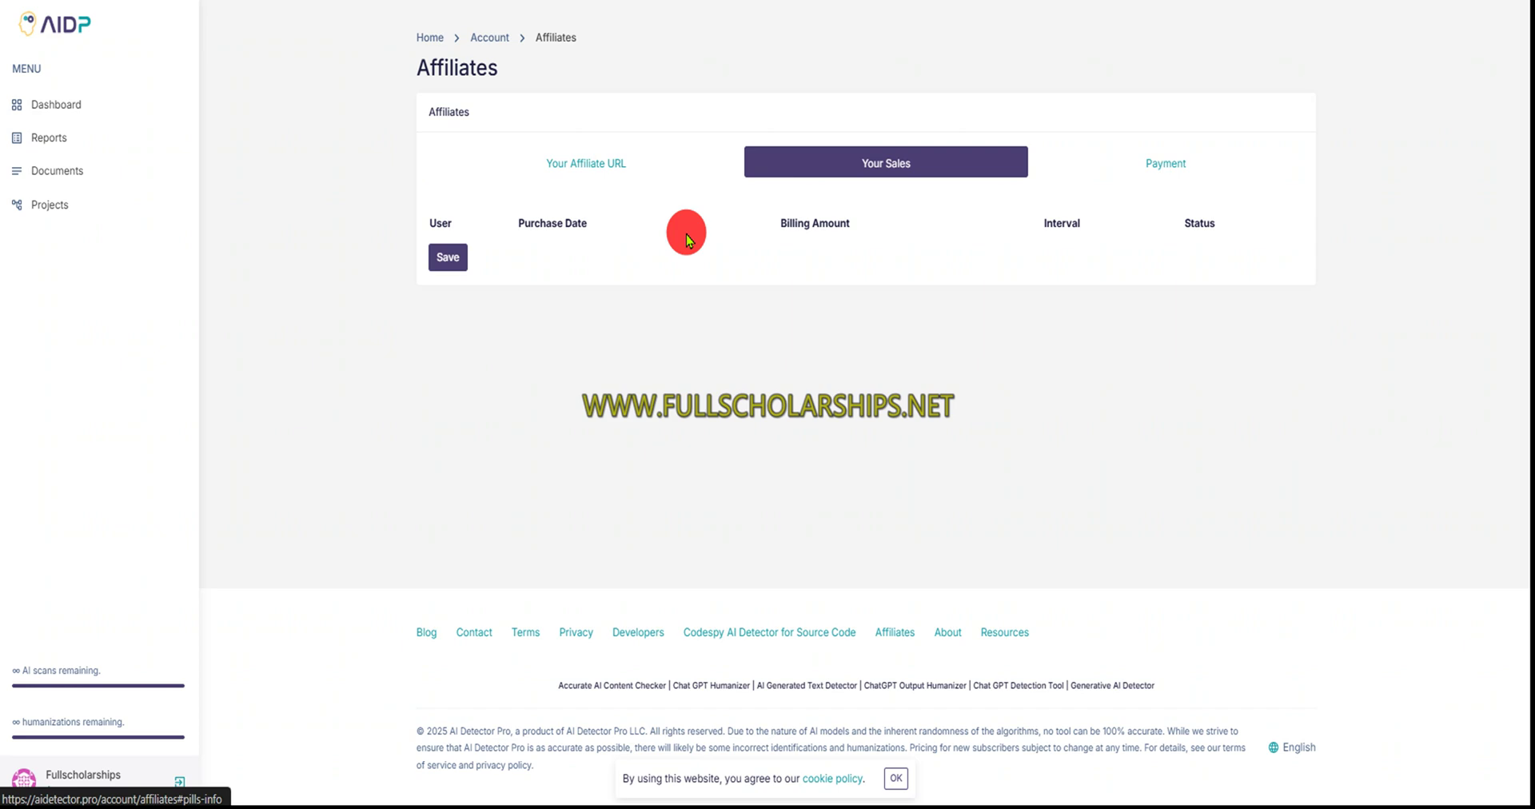
{"action": "key", "text": "Right"}
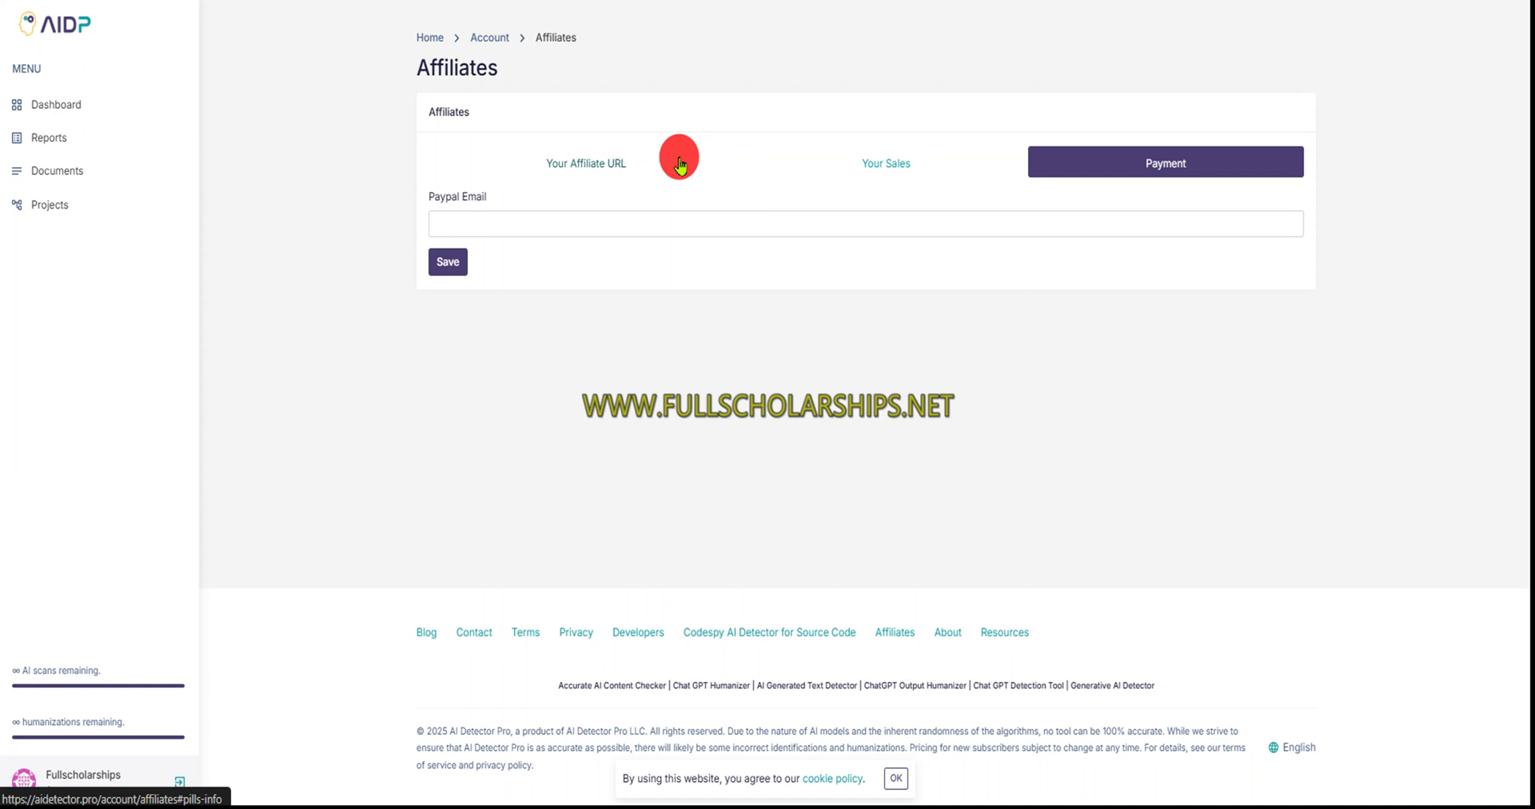
- Review the dashboard overview, the Projects list and the Documents list
{"action": "left_click", "coordinate": [67, 108]}
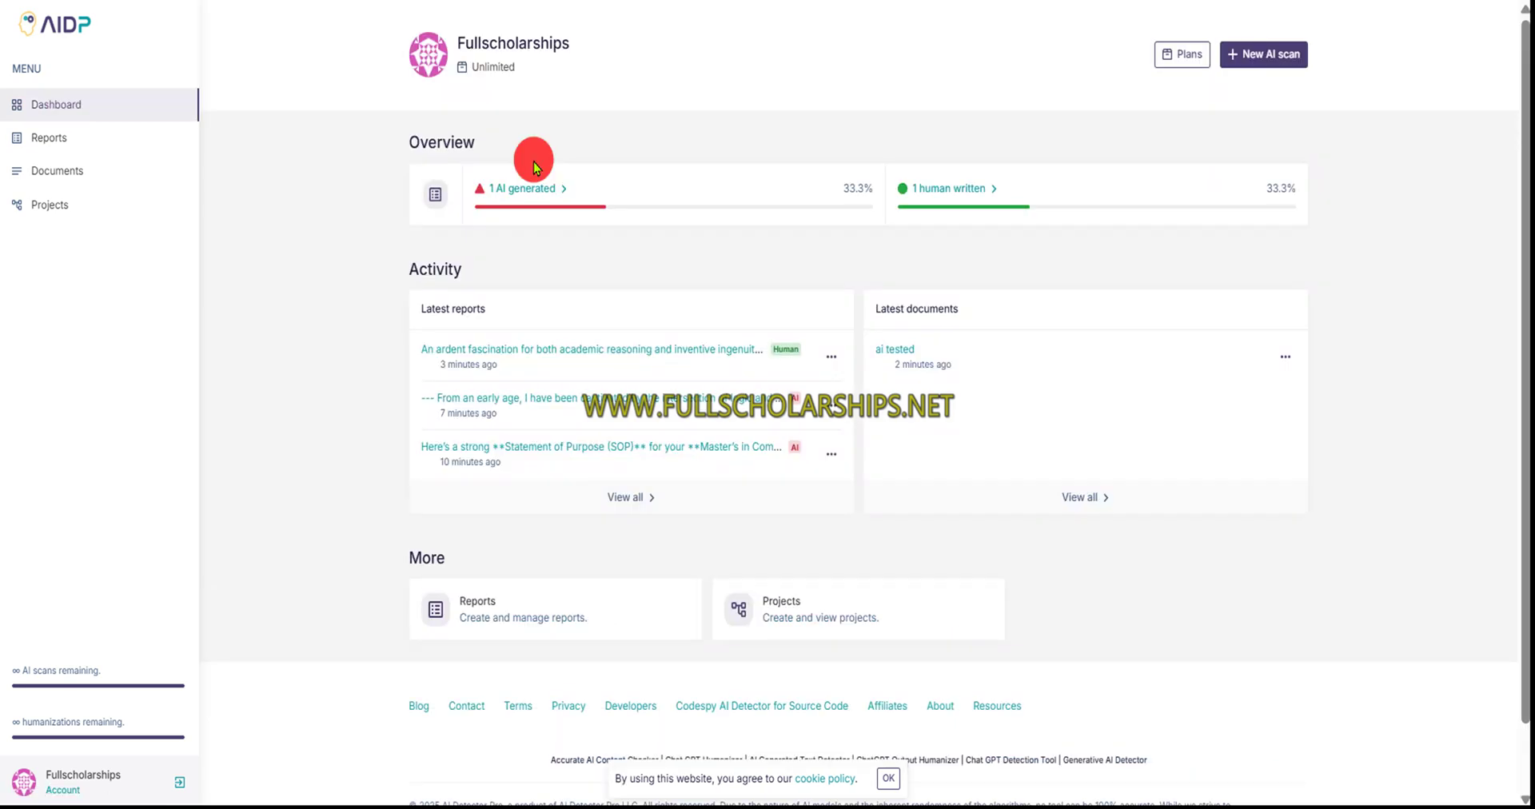
{"action": "left_click", "coordinate": [76, 201]}
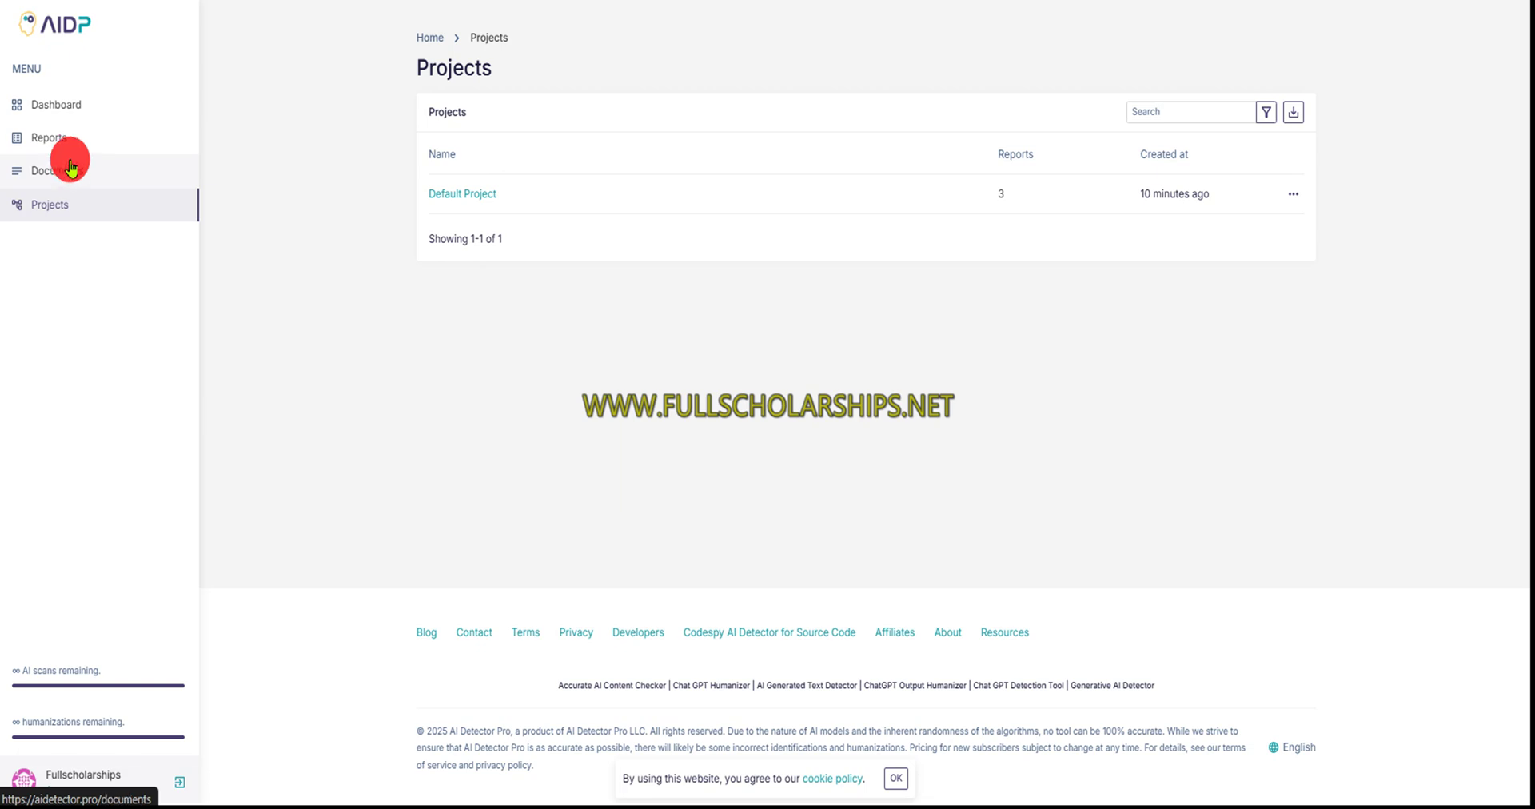
{"action": "left_click", "coordinate": [72, 168]}
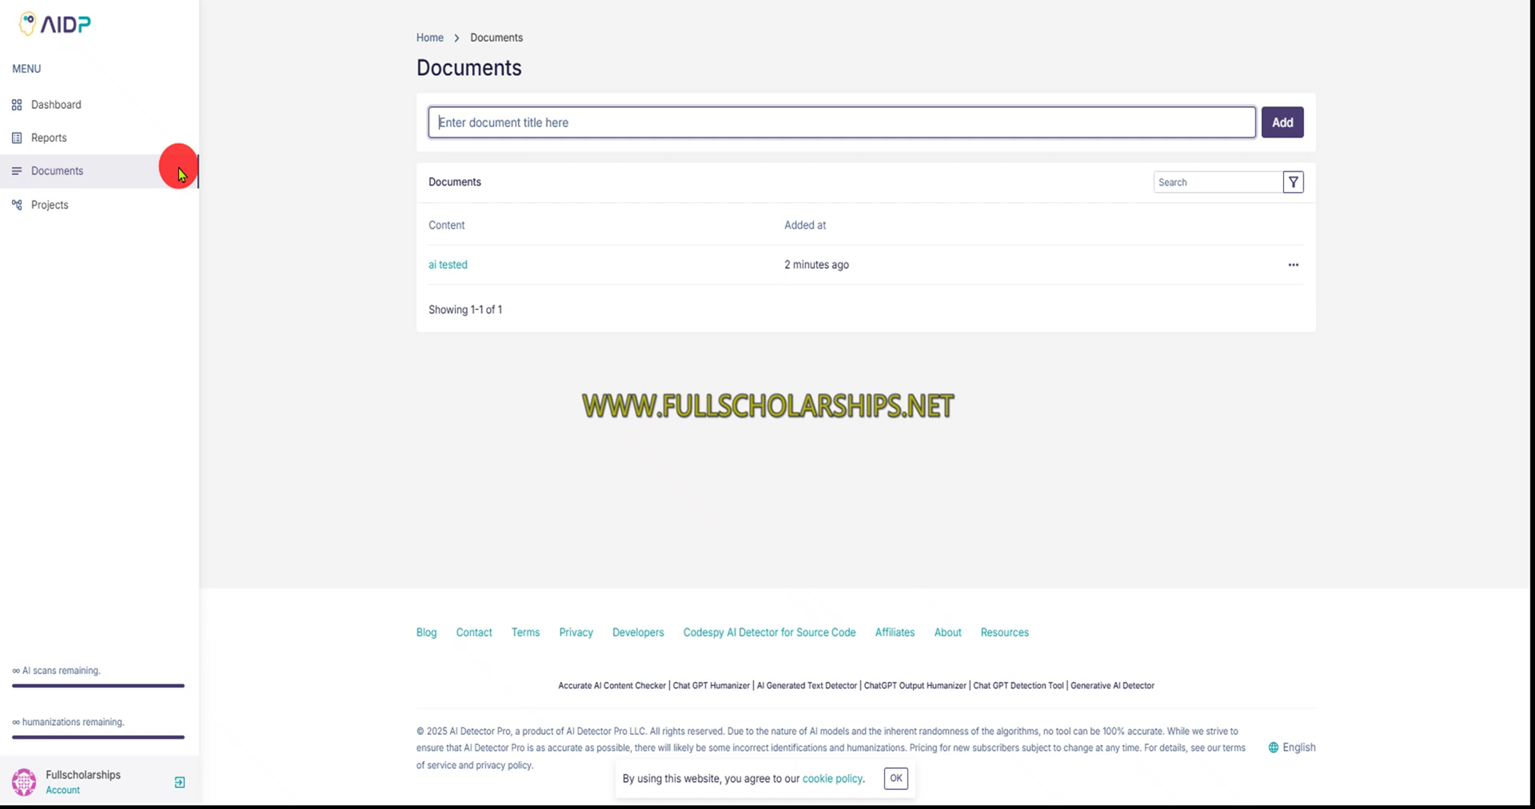
{"action": "left_click", "coordinate": [638, 184]}
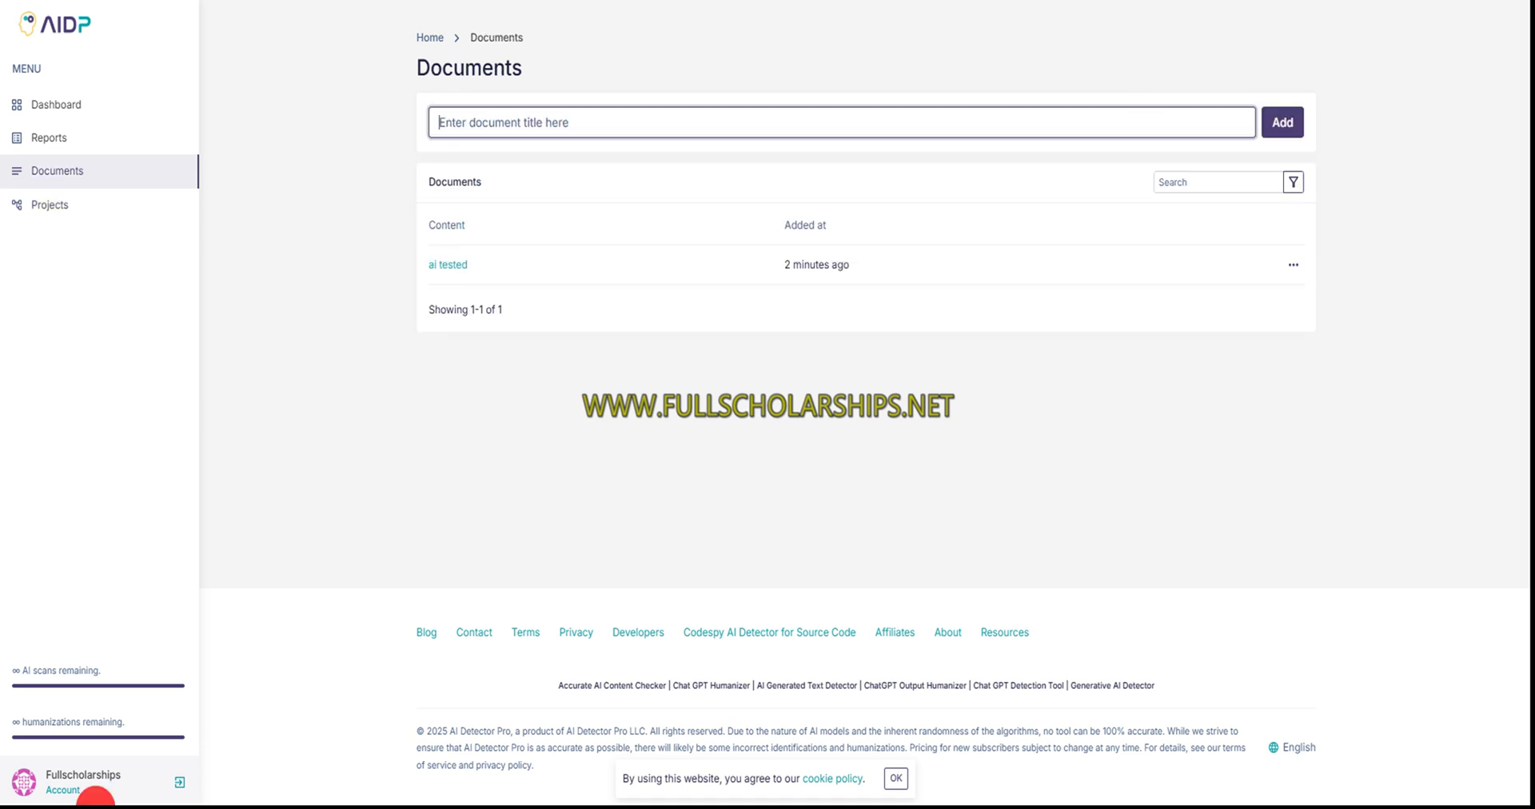
- Switch to Gmail to revisit the humanized SOP email, and look through the videos on the Full Scholarships YouTube channel
{"action": "left_click", "coordinate": [91, 782]}
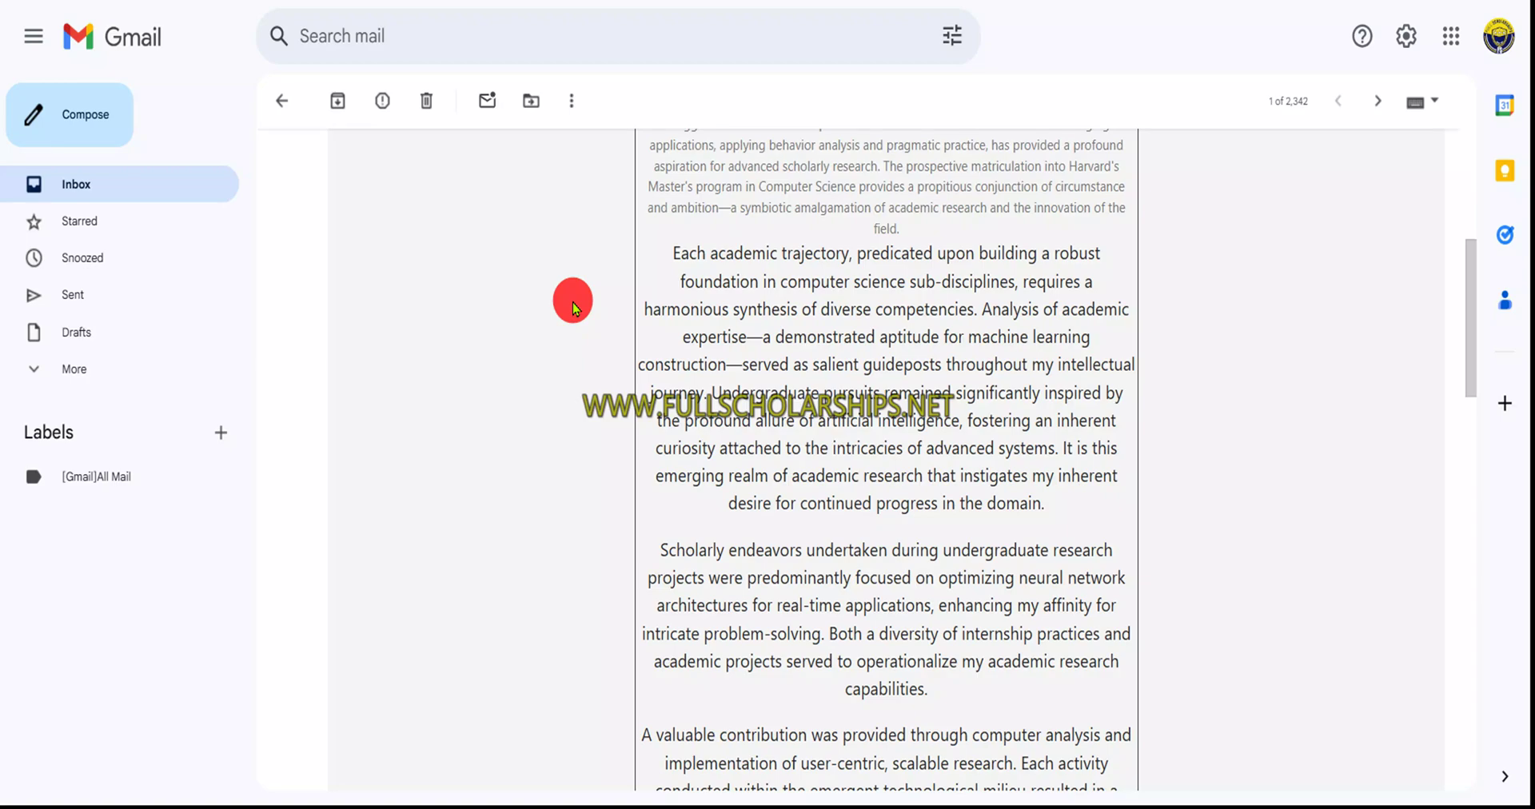
{"action": "scroll", "coordinate": [558, 264], "scroll_direction": "up", "scroll_amount": 5}
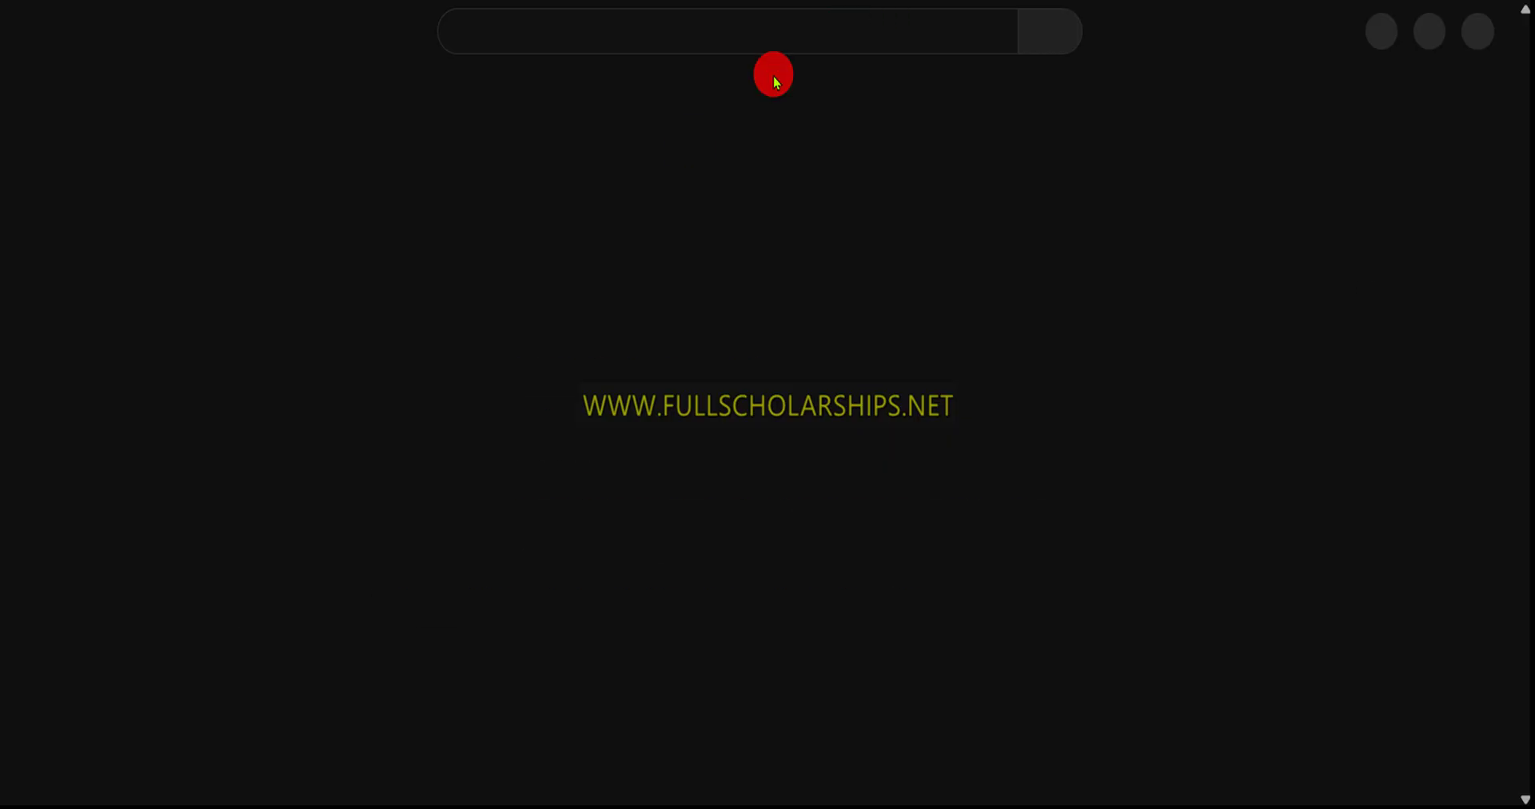
{"action": "scroll", "coordinate": [799, 240], "scroll_direction": "down", "scroll_amount": 2}
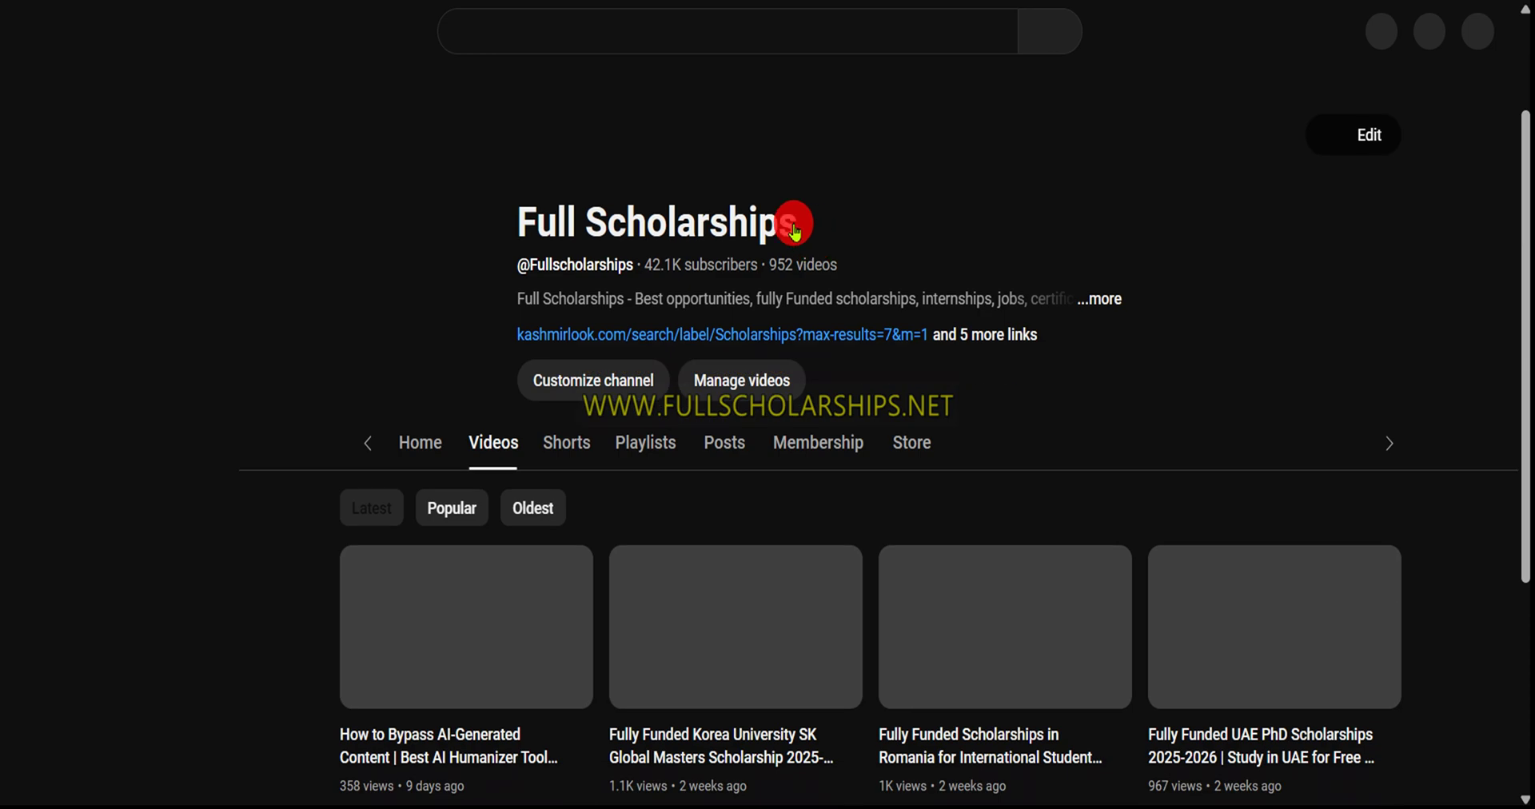
{"action": "scroll", "coordinate": [792, 244], "scroll_direction": "down", "scroll_amount": 3}
- Switch to the AI Detector Pro home page and highlight the "50% OFF ANY PLAN" offer text in the sale popup
{"action": "left_click", "coordinate": [570, 480]}
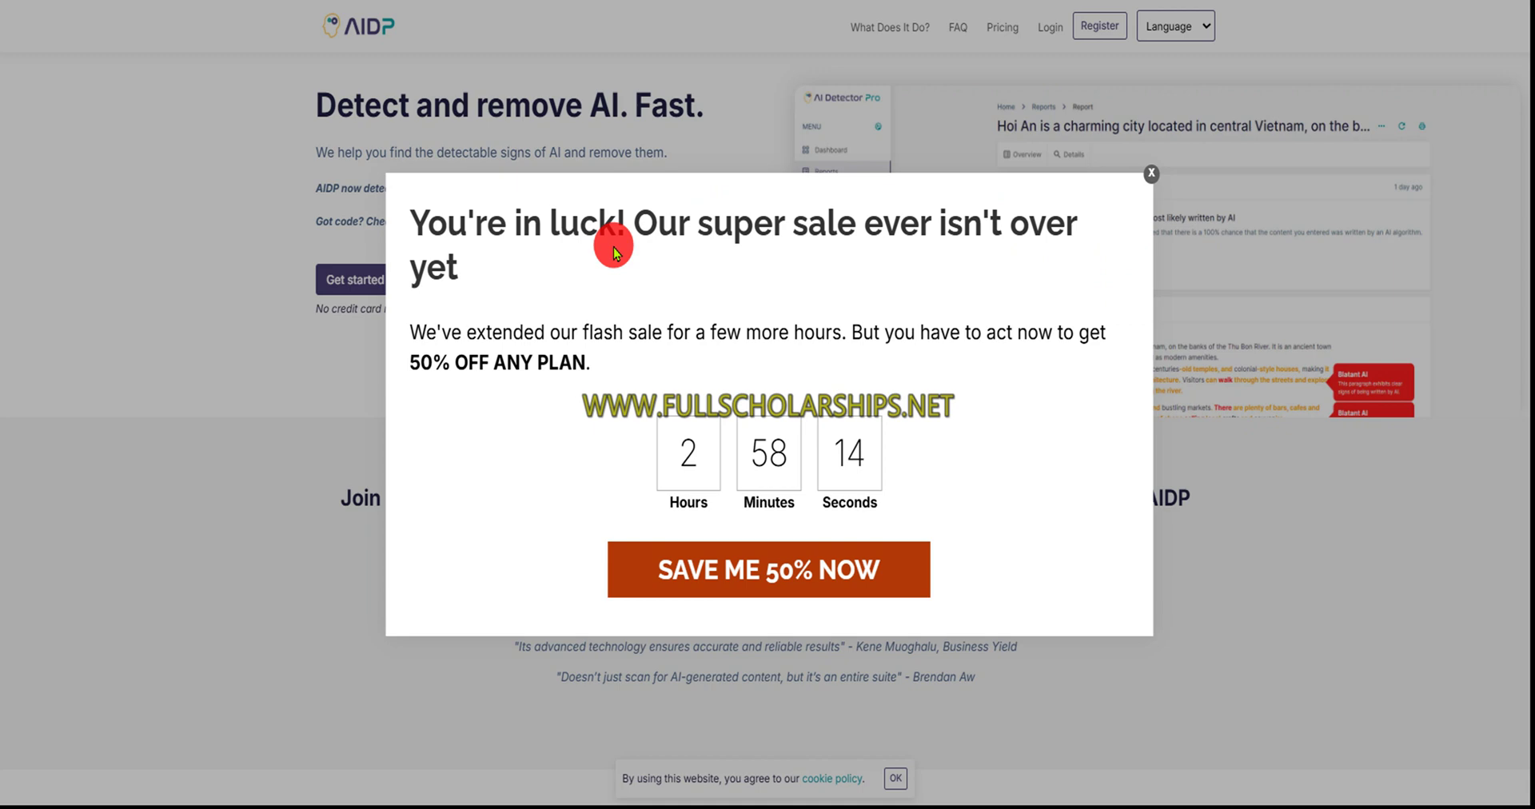
{"action": "left_click_drag", "start_coordinate": [590, 364], "coordinate": [433, 363]}
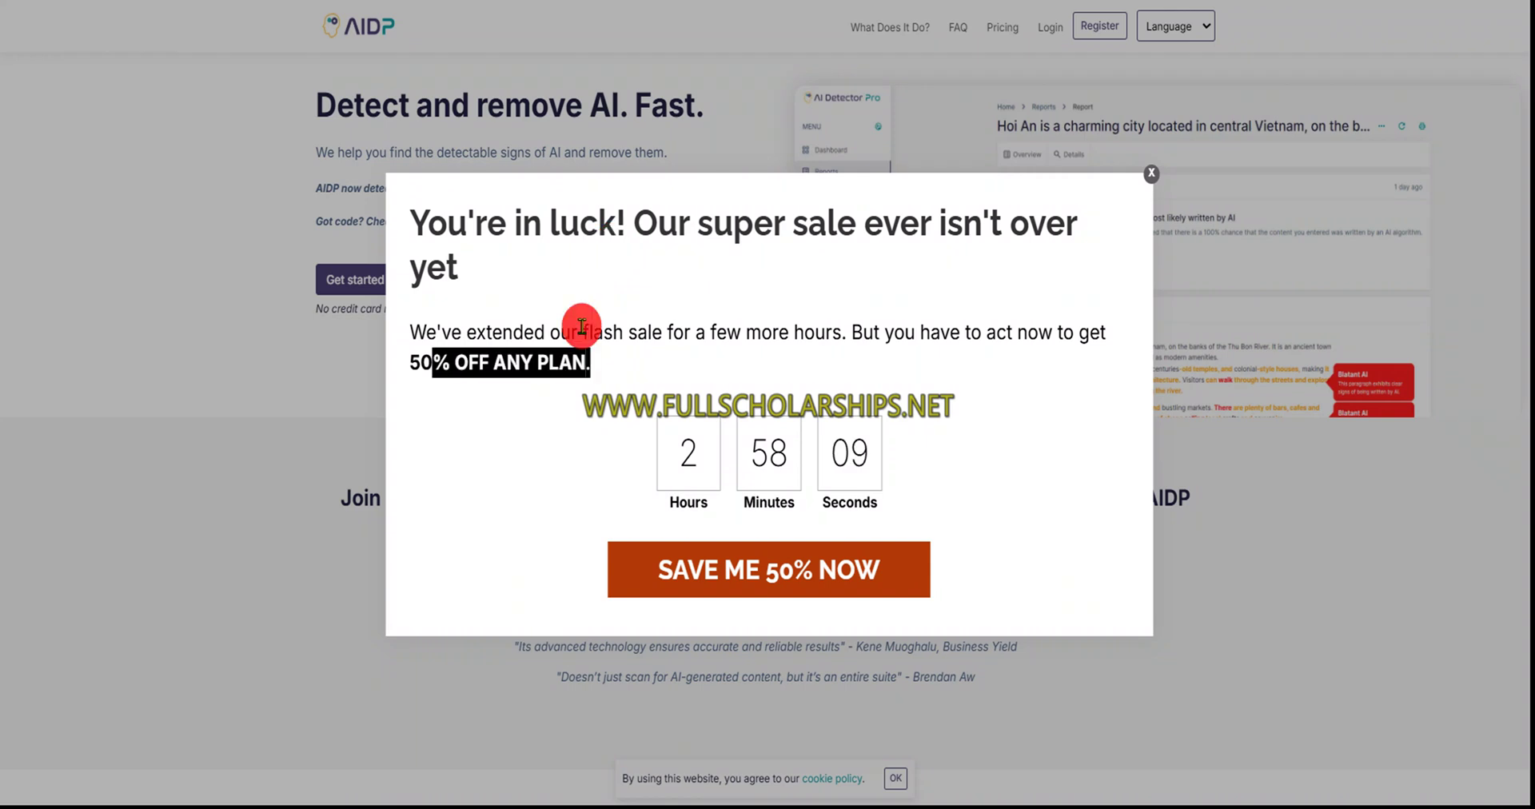